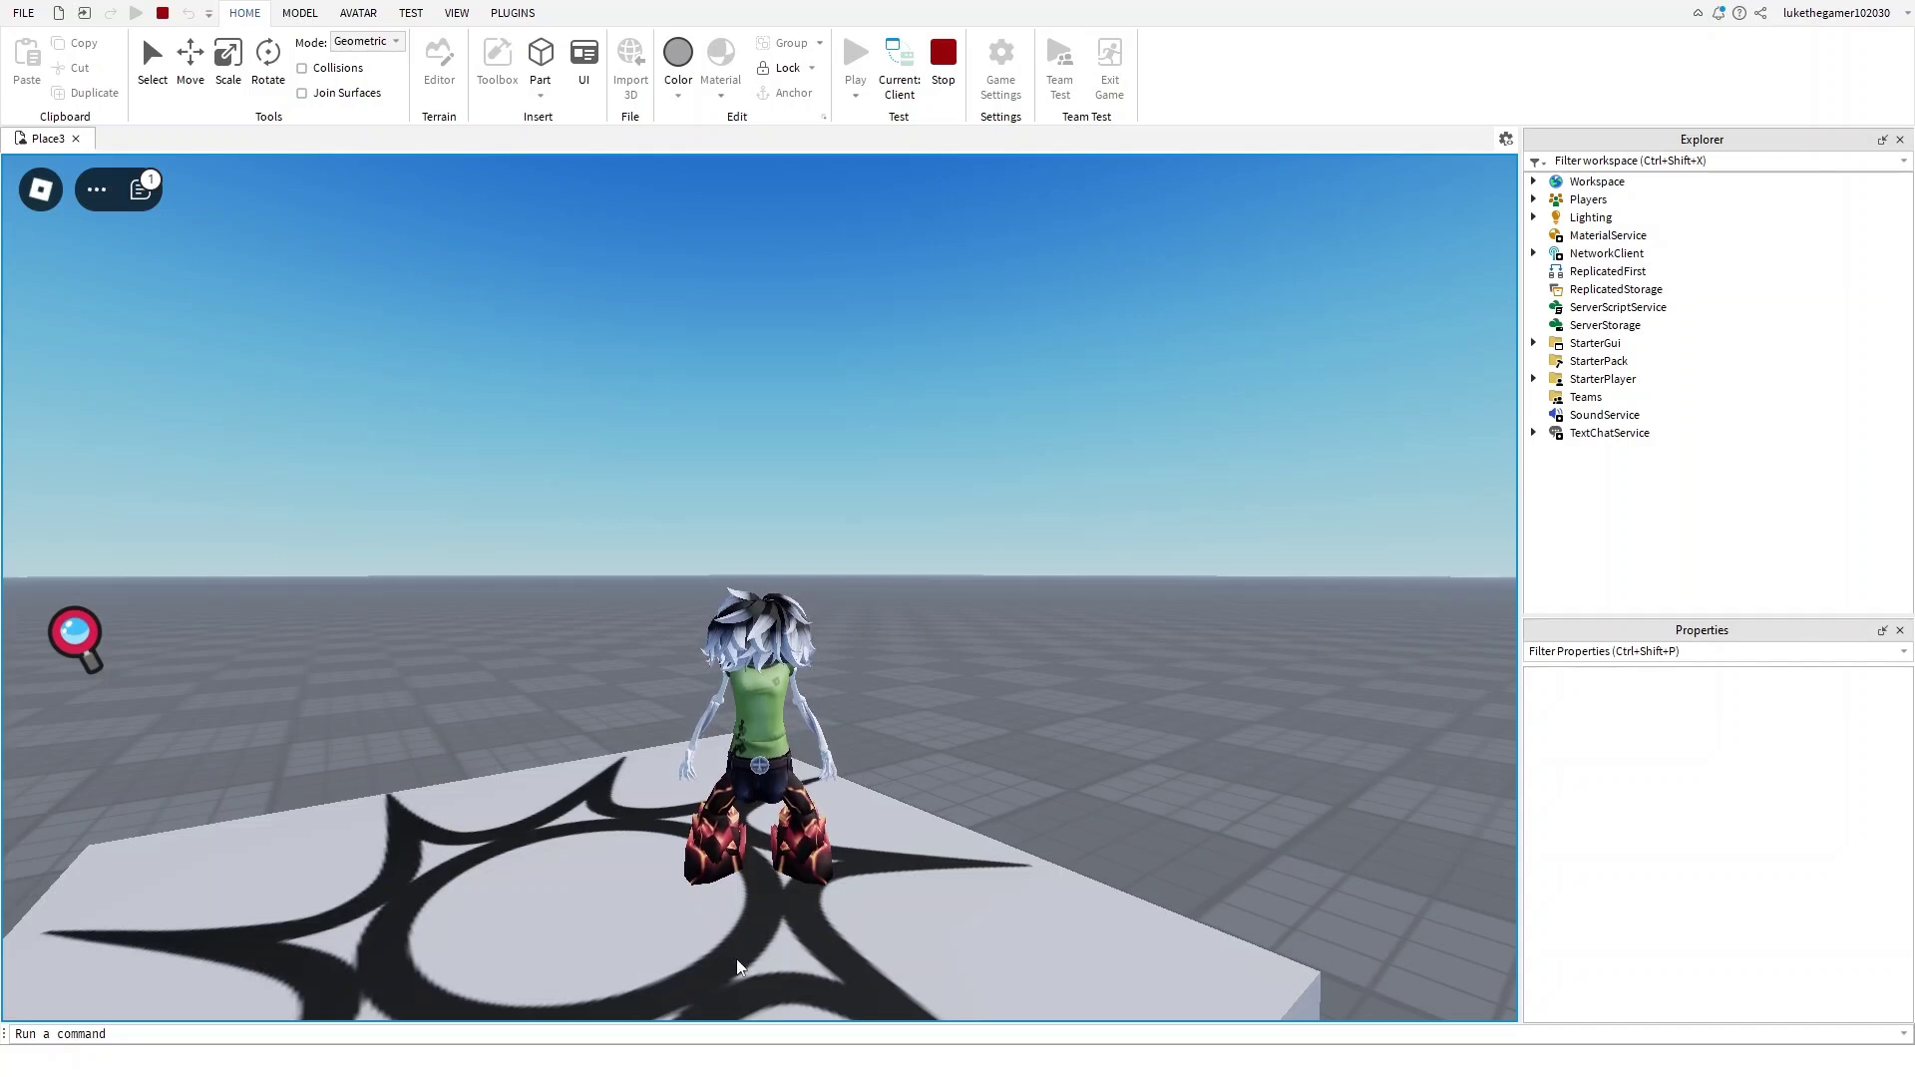
# - In the play test, walk the avatar toward the platform edge and open the Update Log panel
pyautogui.moveTo(758, 726); pyautogui.dragTo(1086, 782, button='right')
pyautogui.press('w')
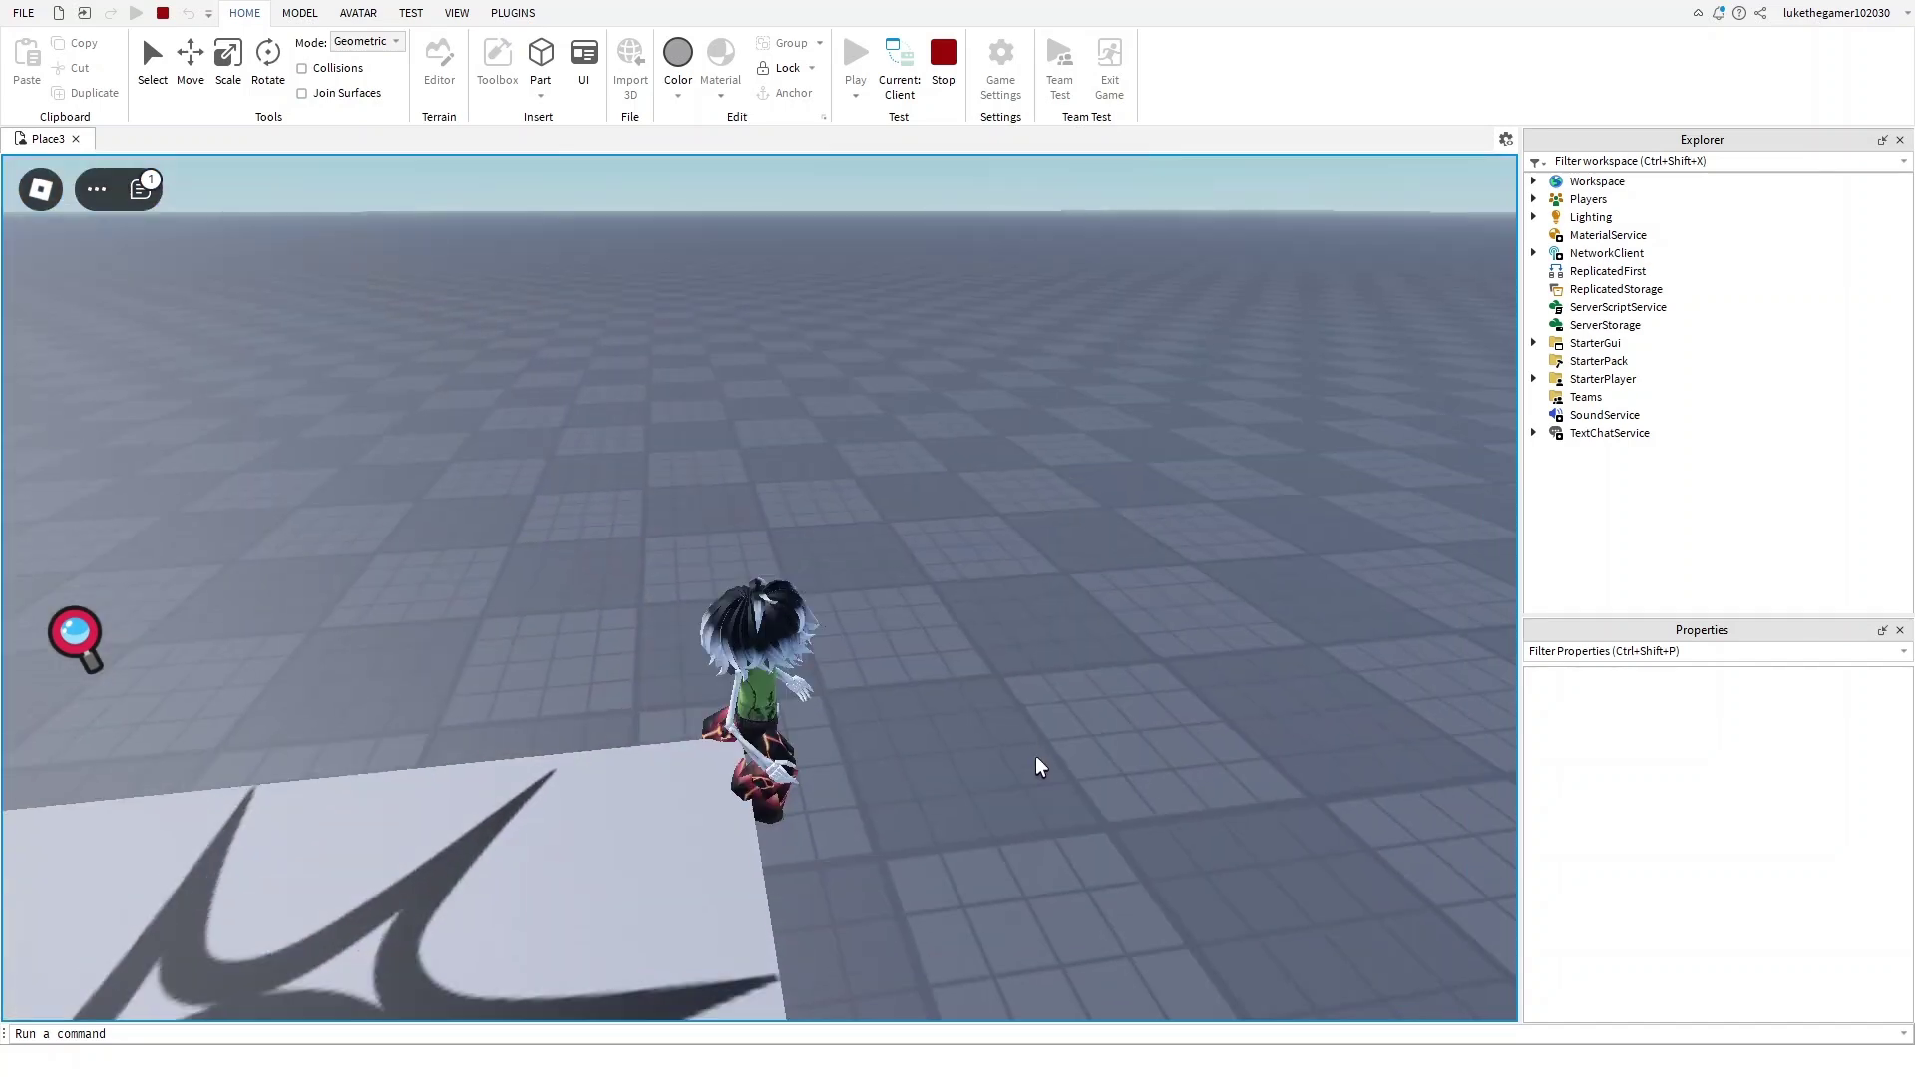
pyautogui.click(75, 633)
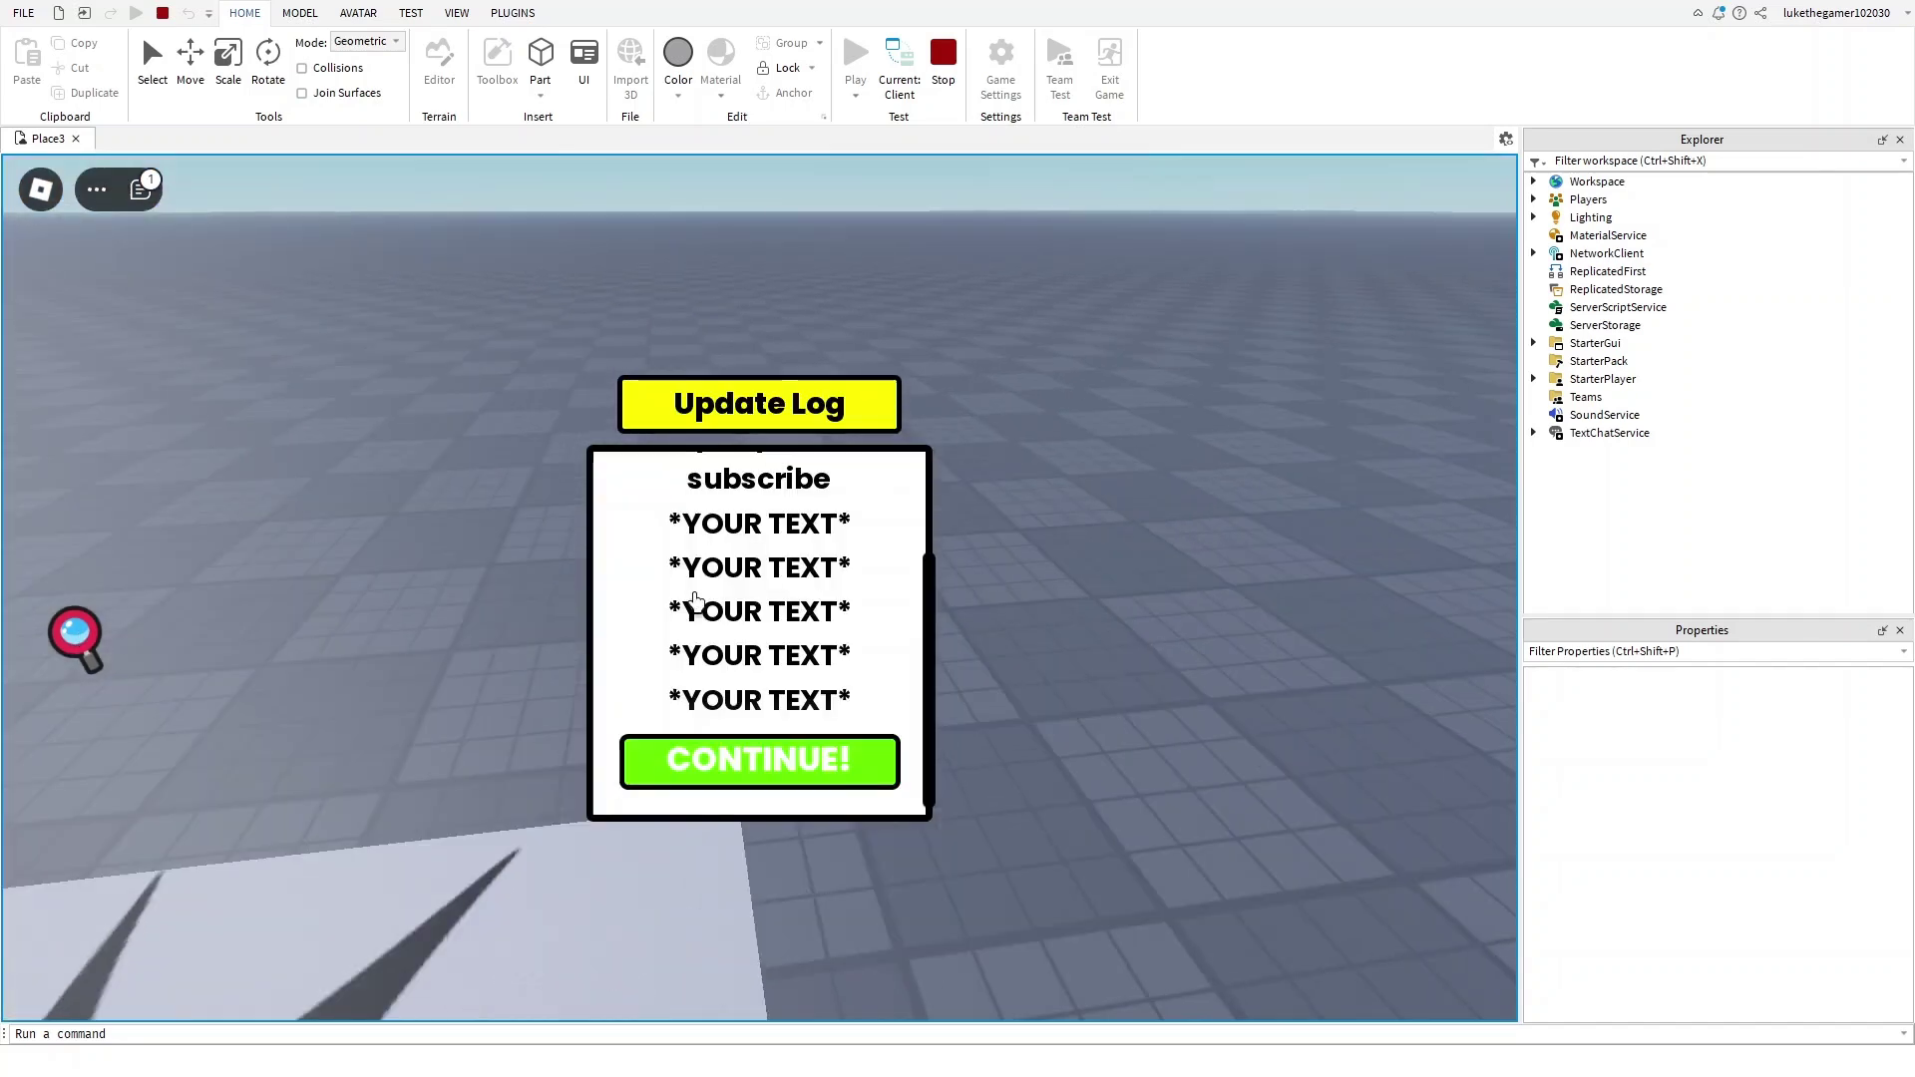
pyautogui.scroll(-1, 809, 629)
pyautogui.scroll(2, 839, 623)
pyautogui.scroll(-2, 813, 674)
pyautogui.scroll(2, 775, 676)
pyautogui.scroll(-2, 777, 676)
pyautogui.scroll(2, 793, 689)
pyautogui.scroll(-3, 824, 719)
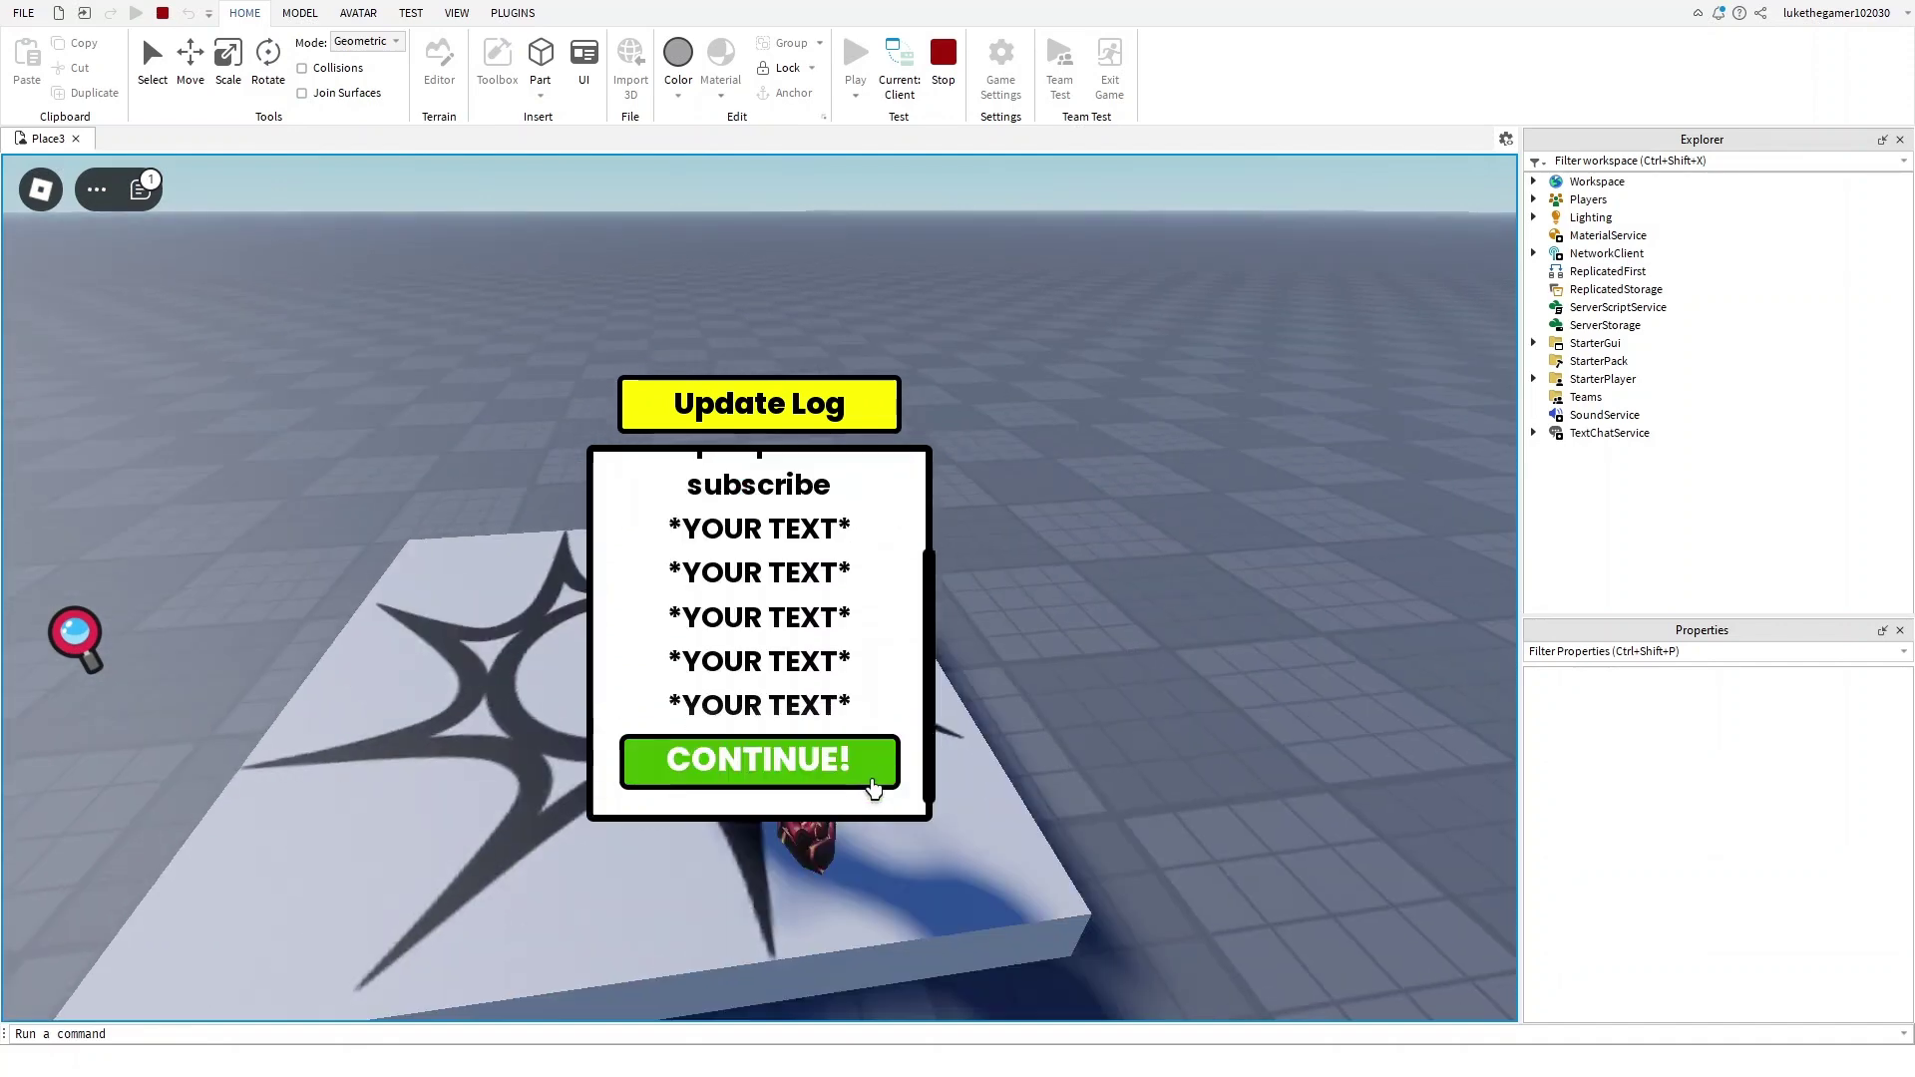
pyautogui.scroll(2, 879, 780)
pyautogui.scroll(-2, 880, 780)
pyautogui.scroll(2, 881, 778)
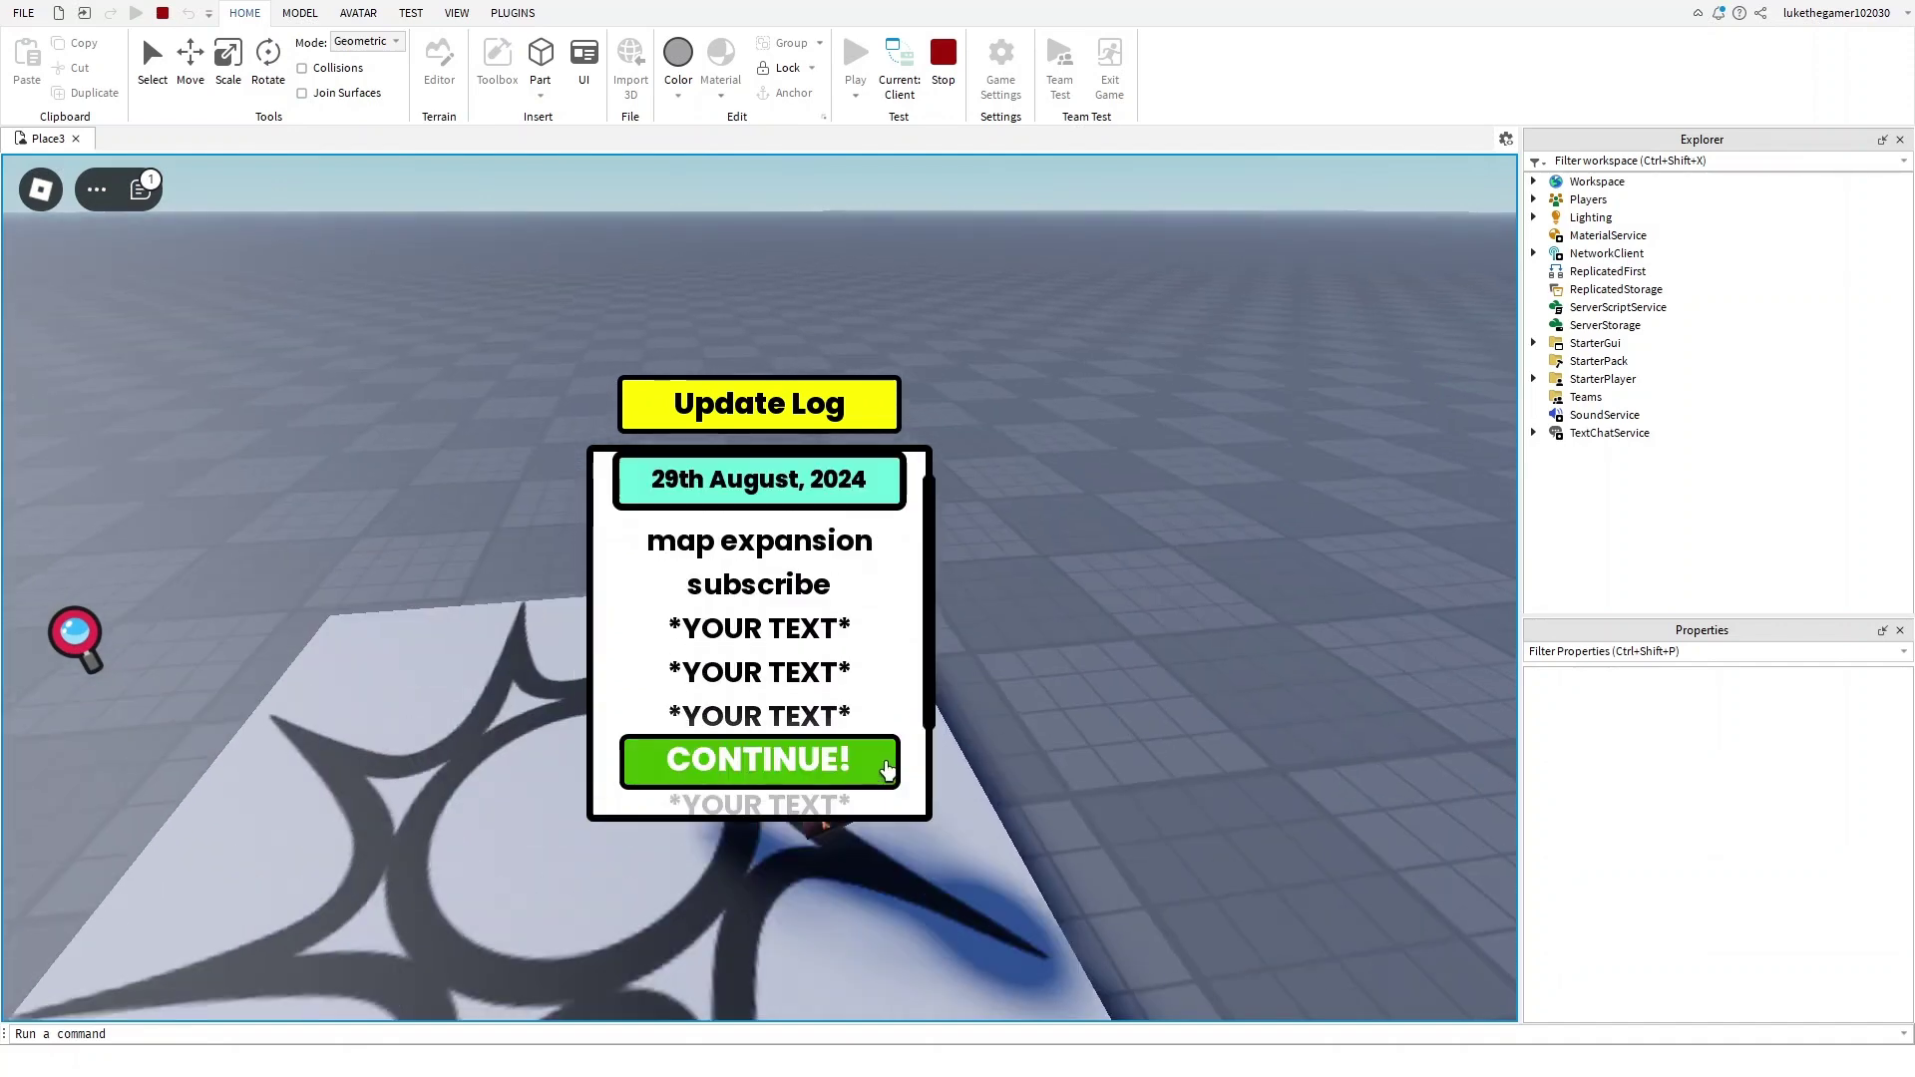
pyautogui.scroll(-2, 885, 776)
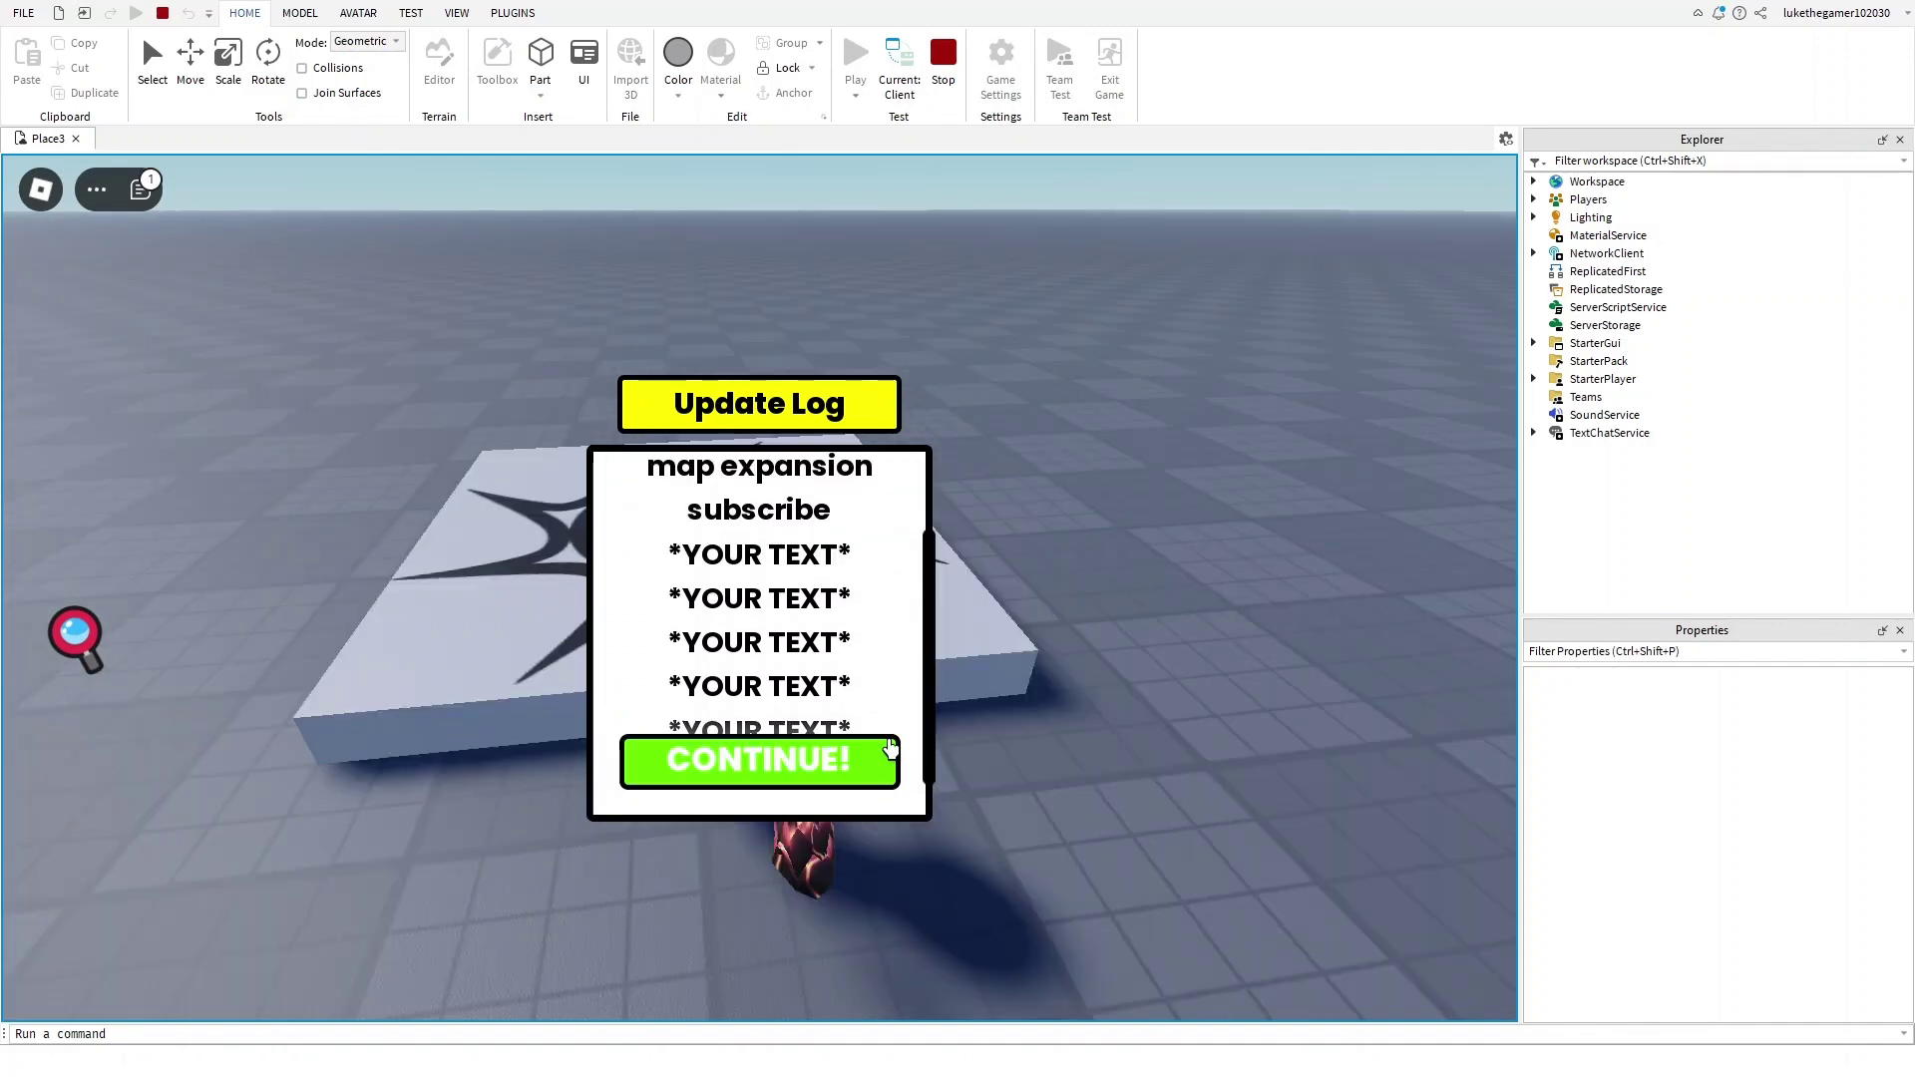
pyautogui.scroll(2, 898, 750)
pyautogui.scroll(-2, 820, 715)
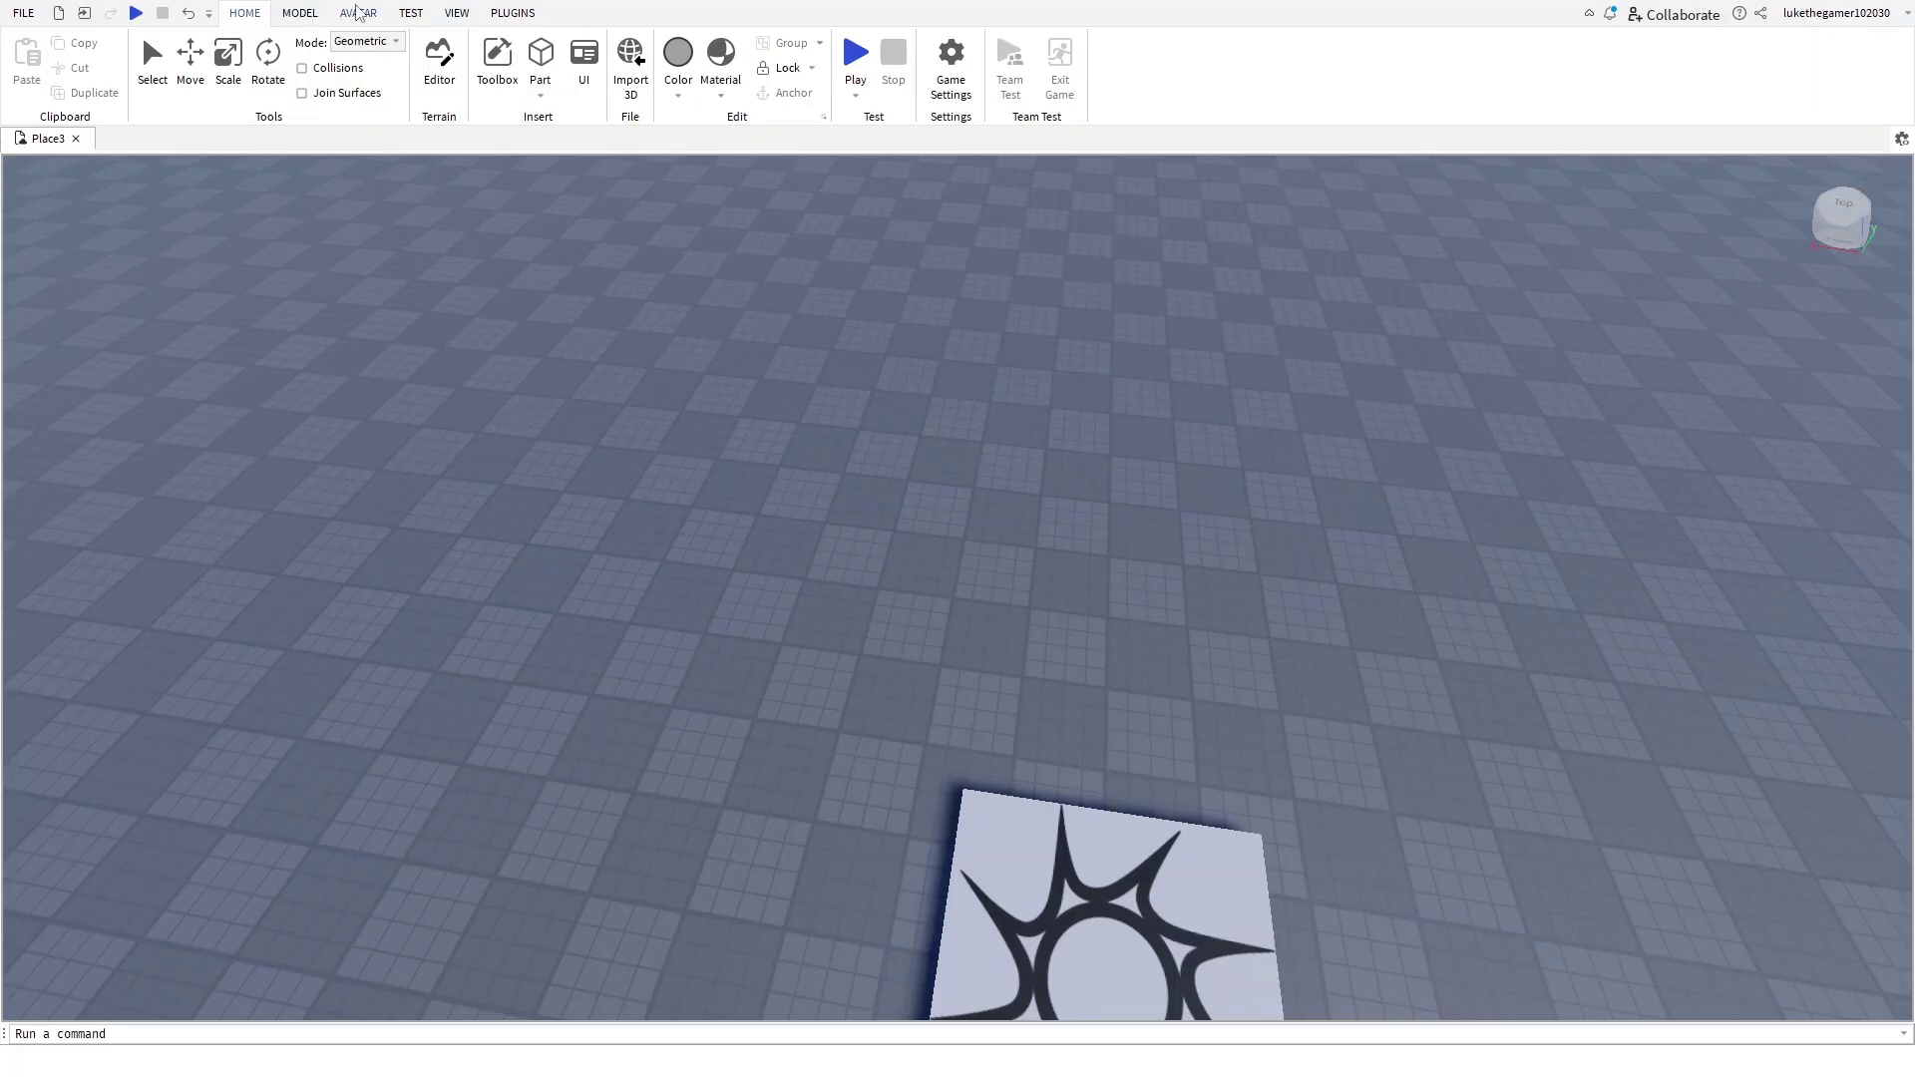
# - Show the Toolbox of saved models, plus the Explorer and Properties panels from the View tab
pyautogui.click(497, 67)
pyautogui.click(453, 12)
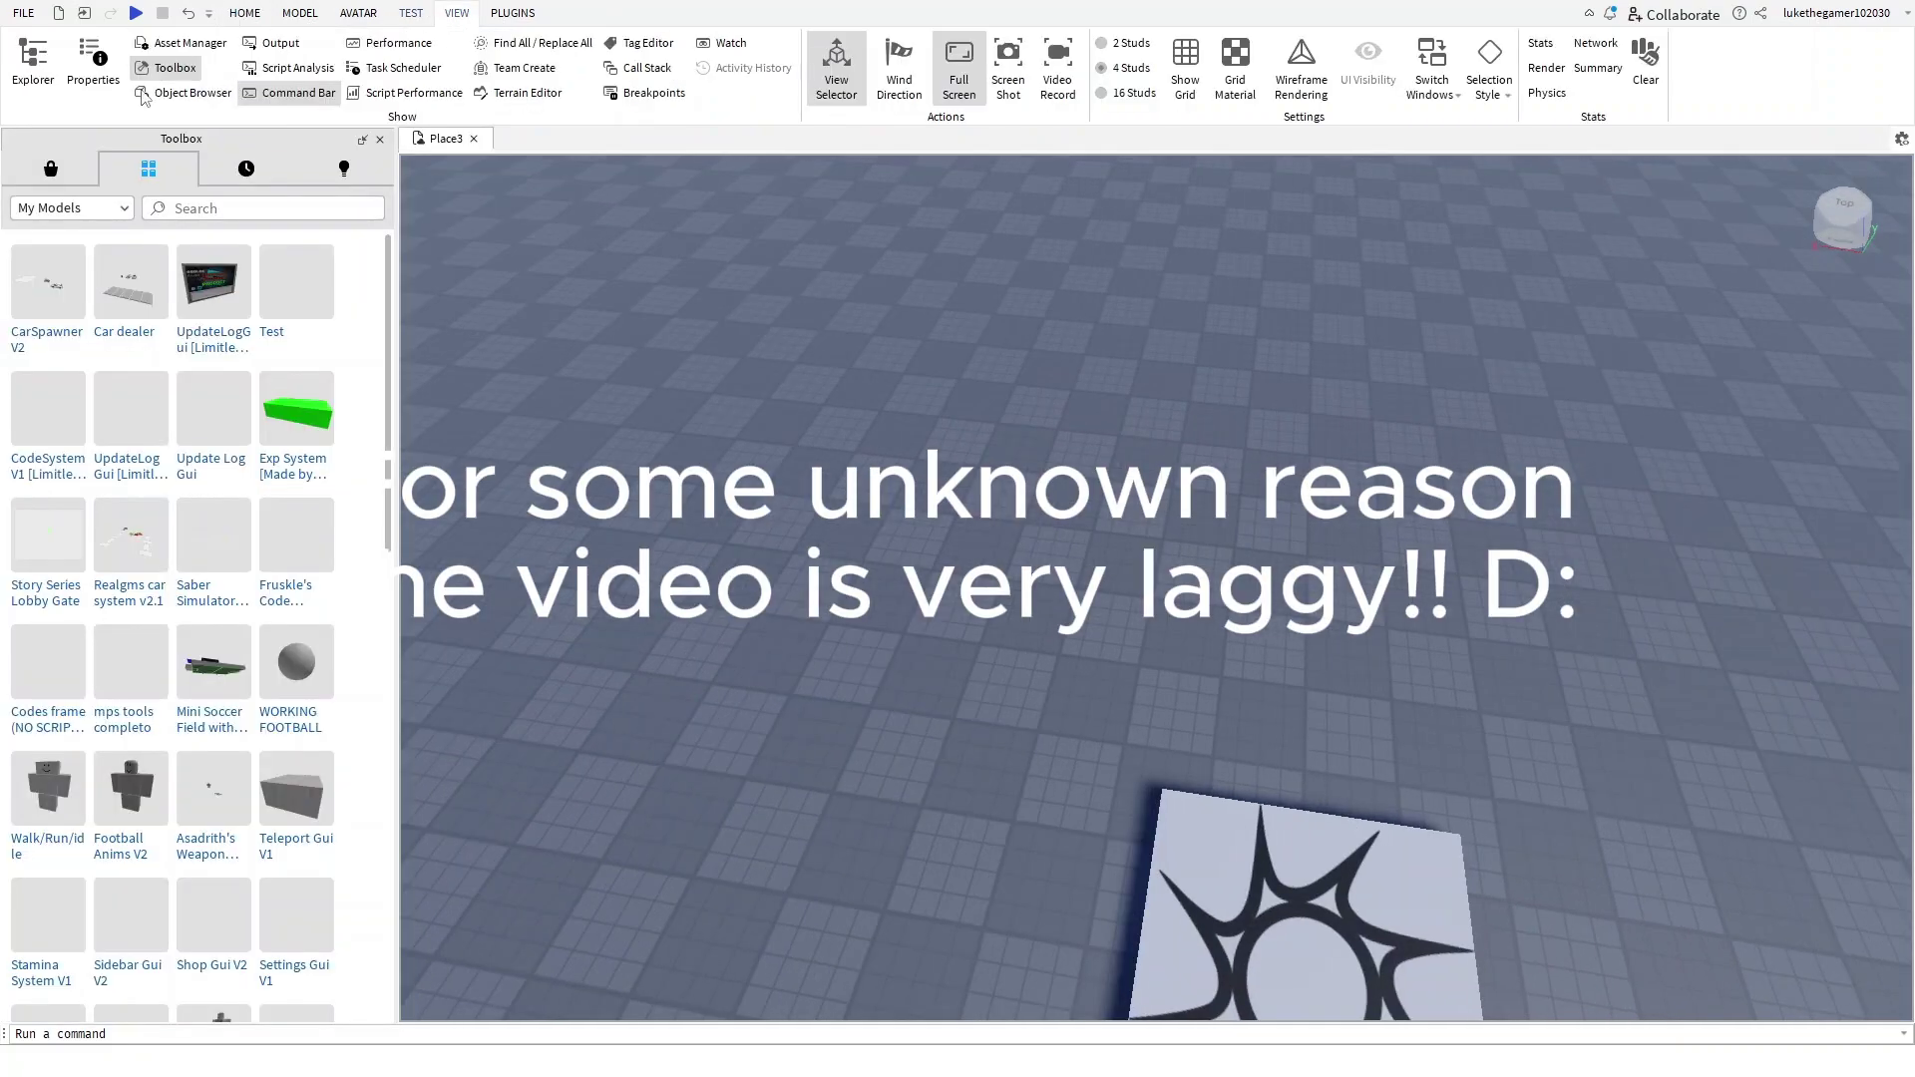
pyautogui.click(33, 68)
pyautogui.click(94, 88)
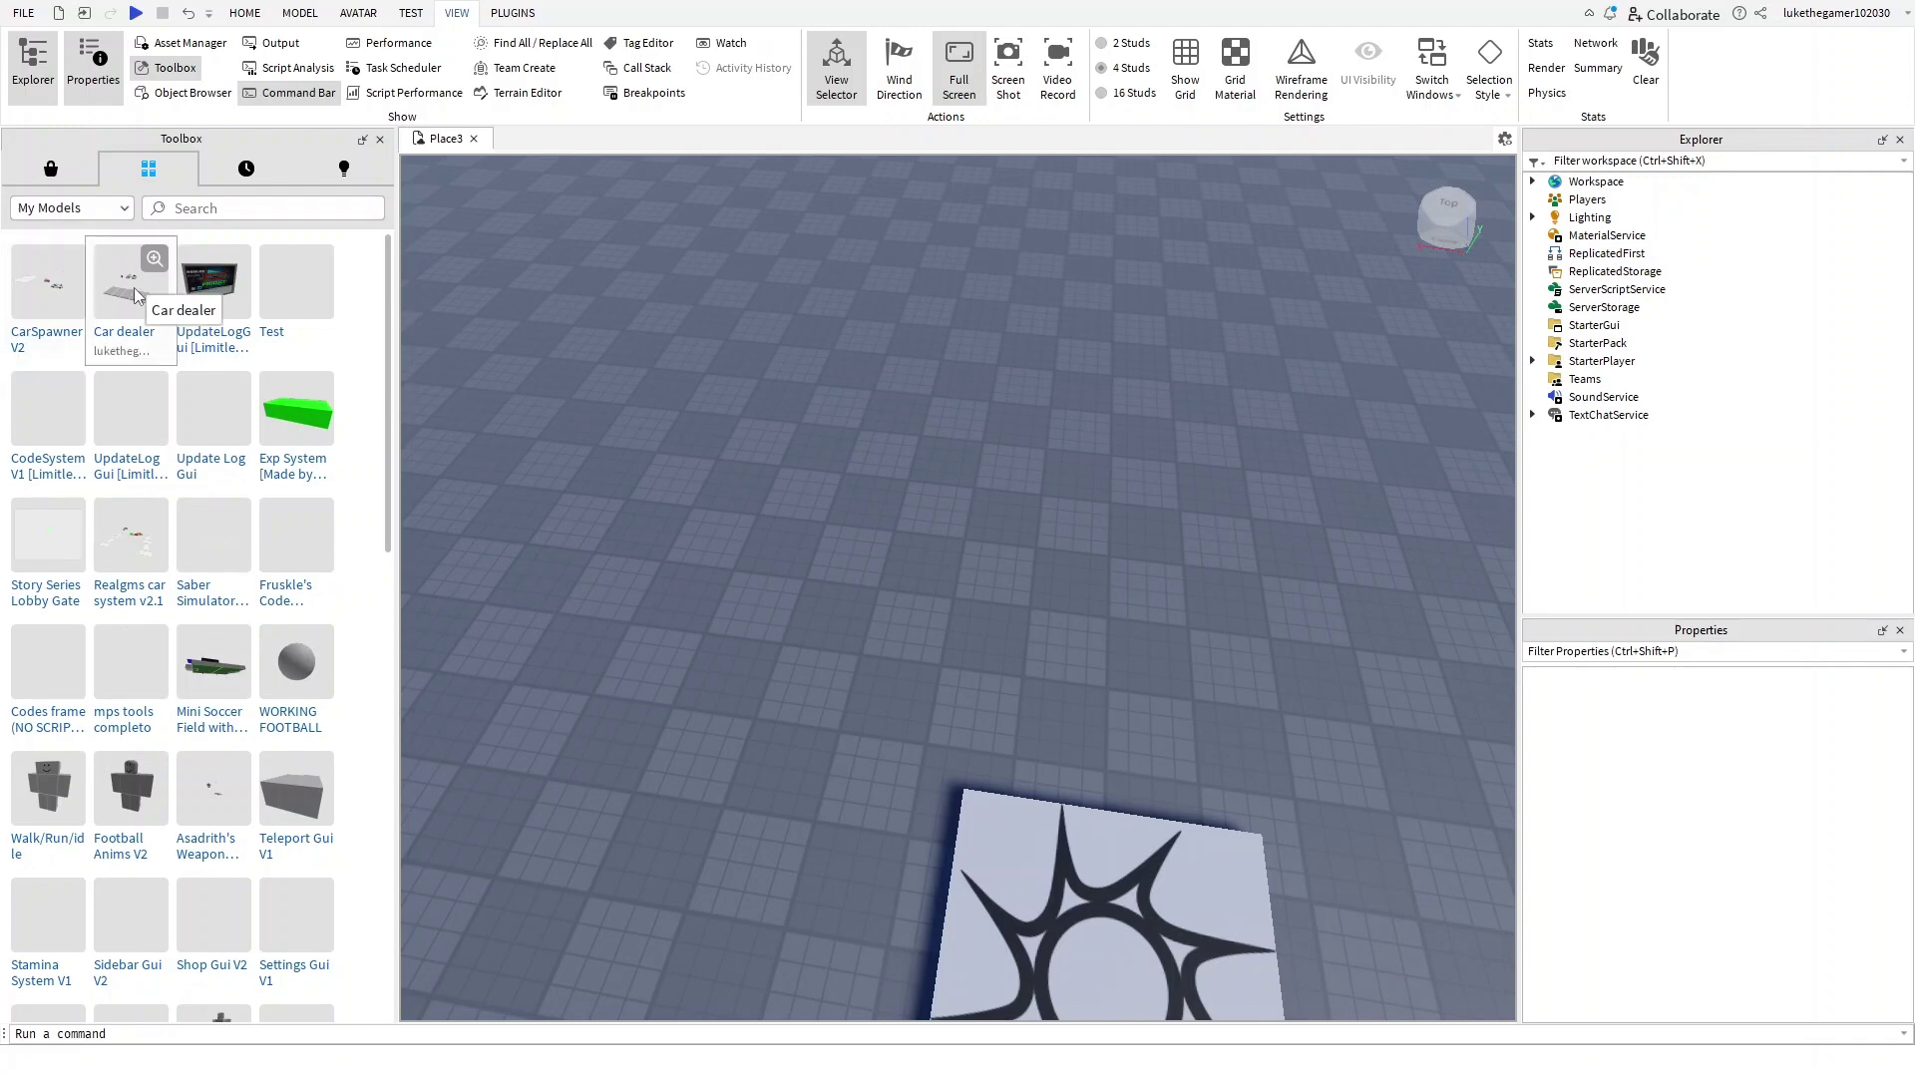
# - Insert the UpdateLogGui model and dismiss the included-scripts notice
pyautogui.click(209, 300)
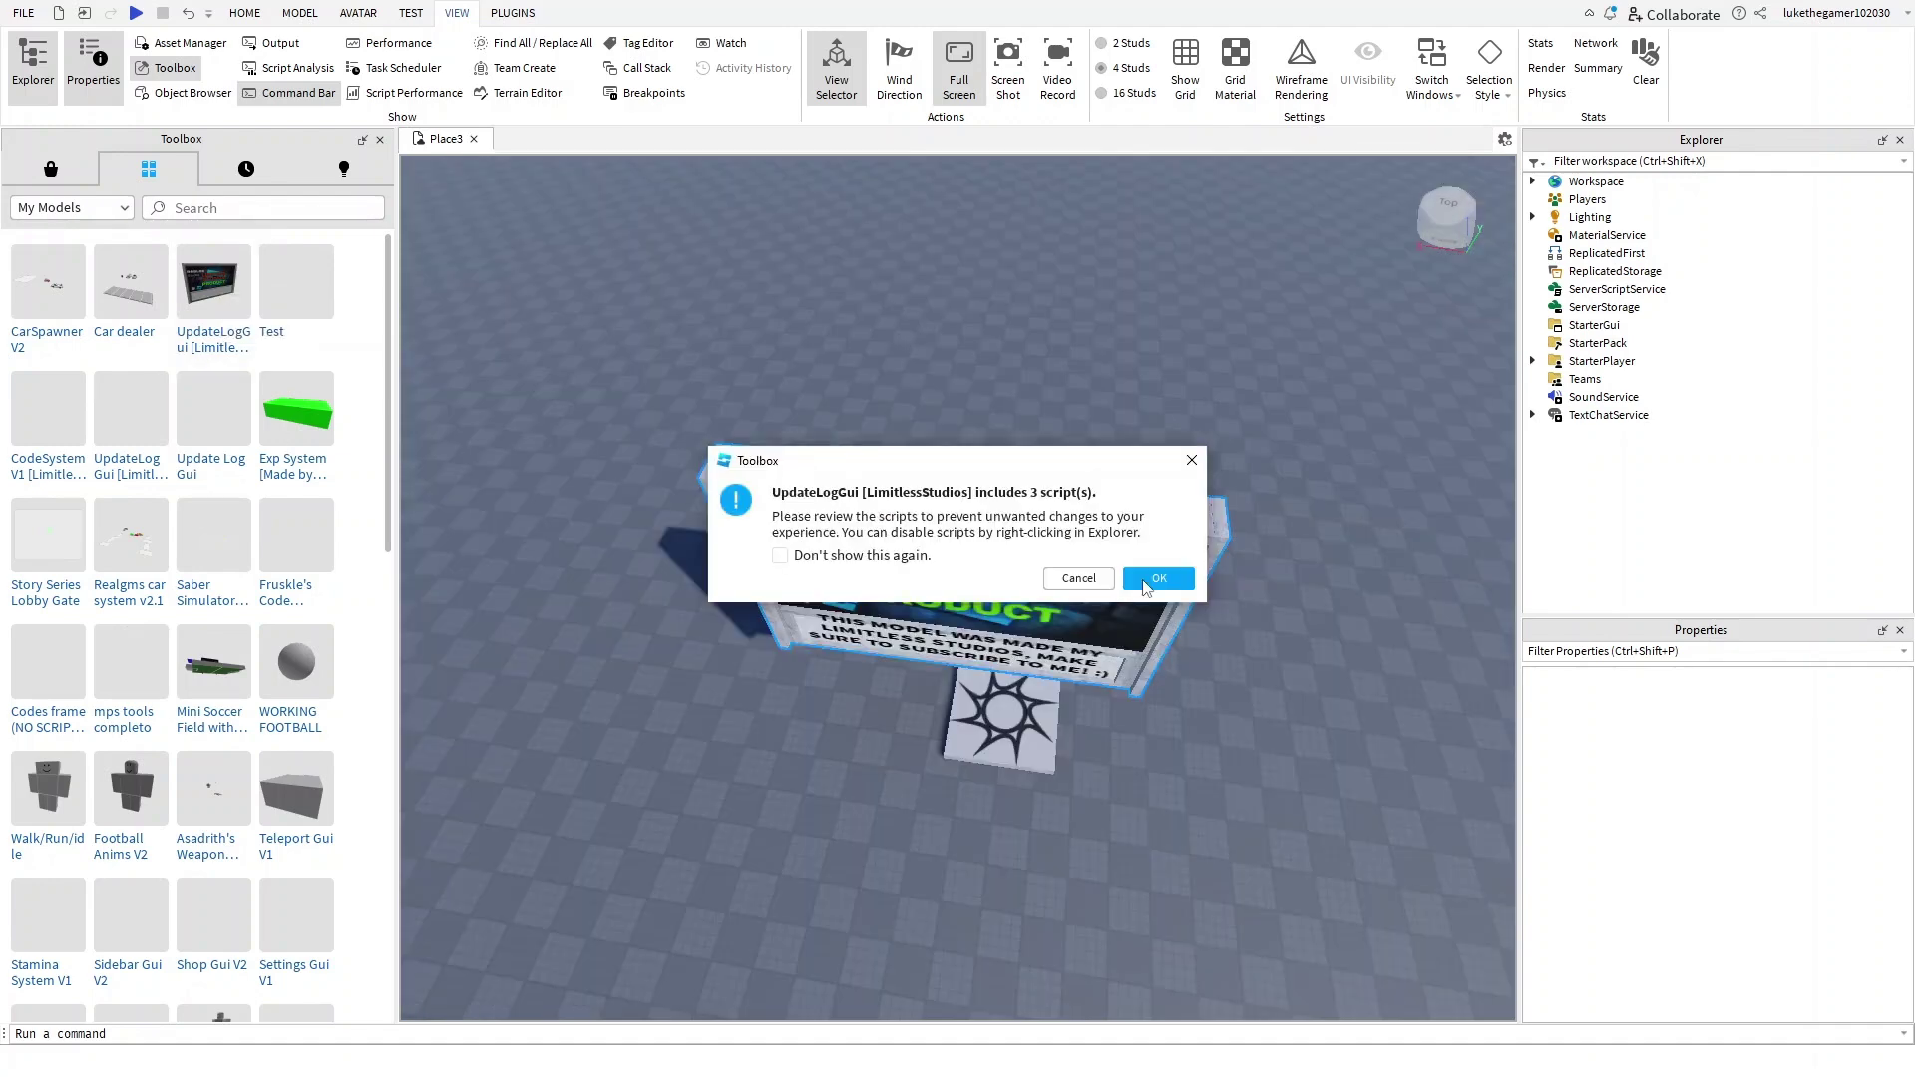
pyautogui.click(1157, 578)
pyautogui.moveTo(1060, 585); pyautogui.dragTo(1184, 543, button='right')
pyautogui.scroll(3, 1512, 338)
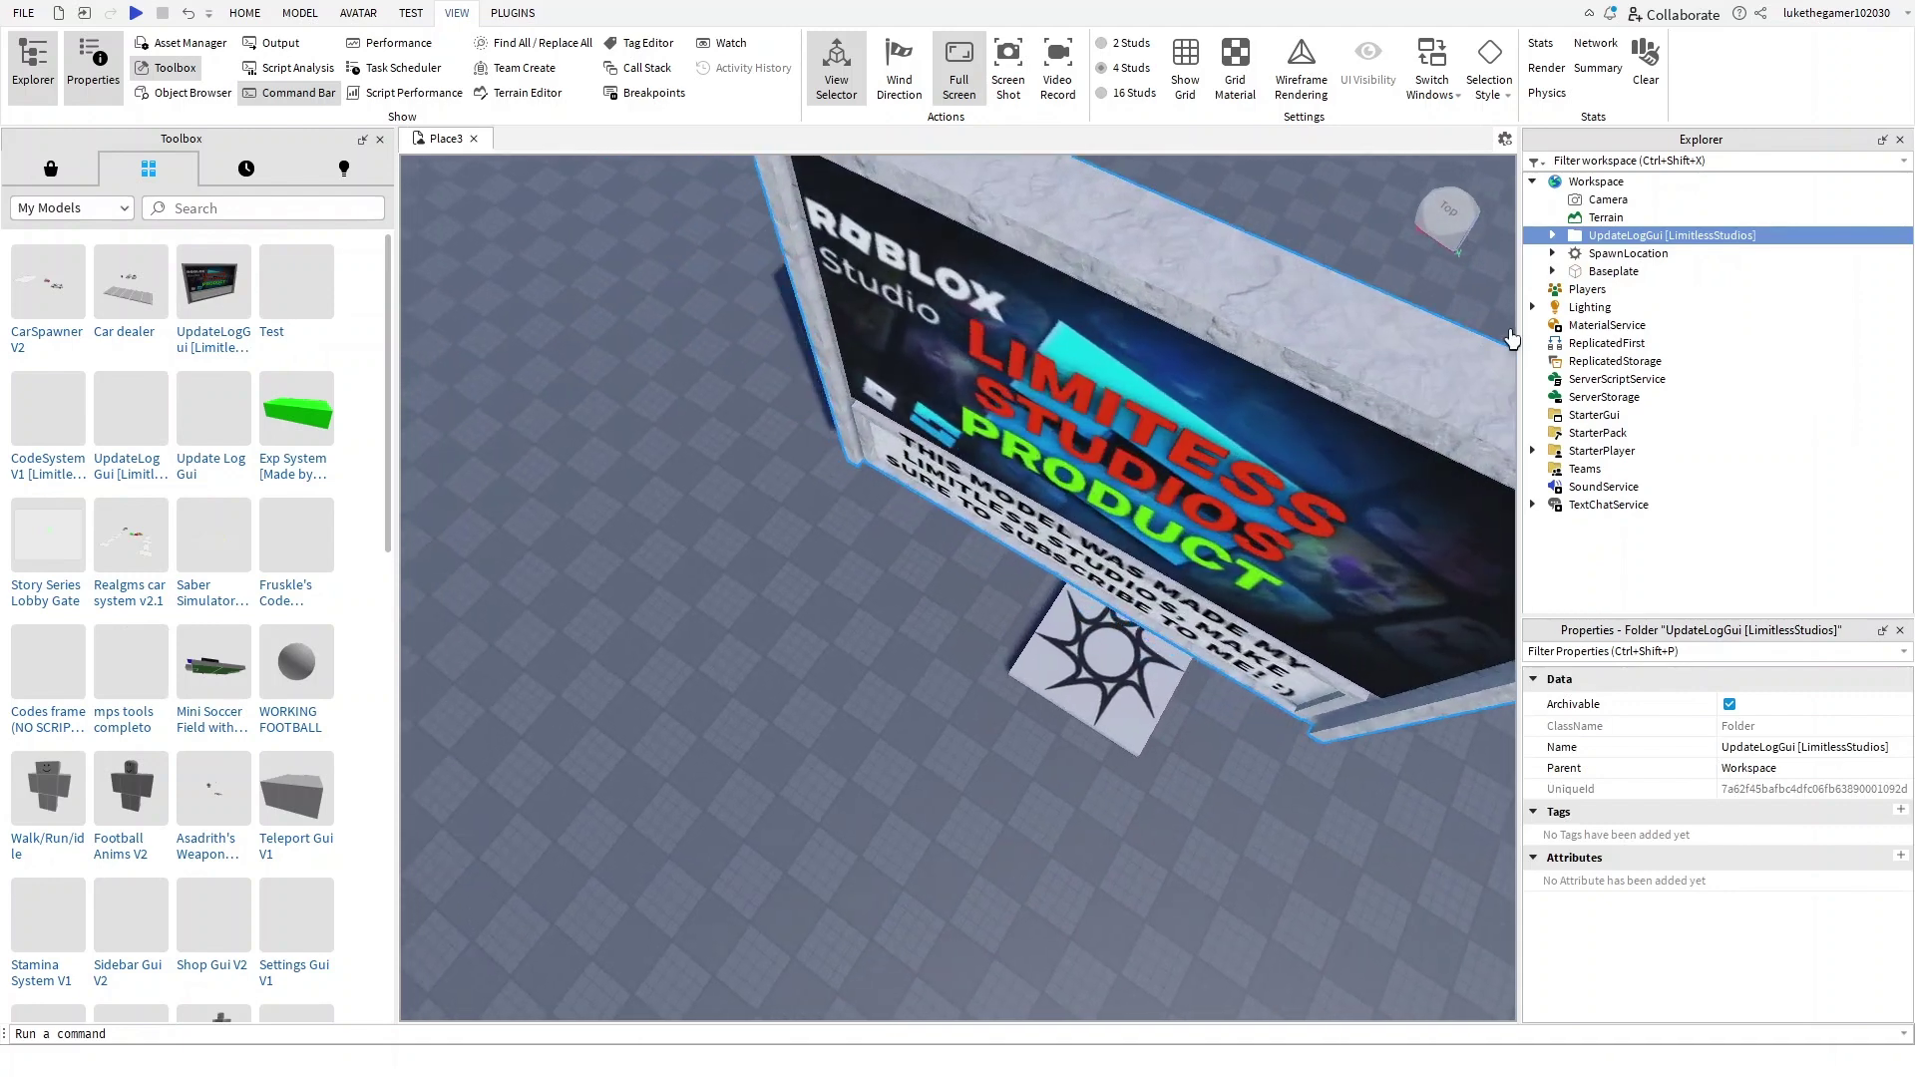
# - Delete Board and Read ME, move the GUI model into StarterGui, and ungroup it
pyautogui.click(1552, 235)
pyautogui.click(1601, 271)
pyautogui.press('Delete')
pyautogui.click(1599, 254)
pyautogui.press('Delete')
pyautogui.moveTo(1607, 253); pyautogui.dragTo(1638, 434)
pyautogui.hotkey('ctrl', 'u')
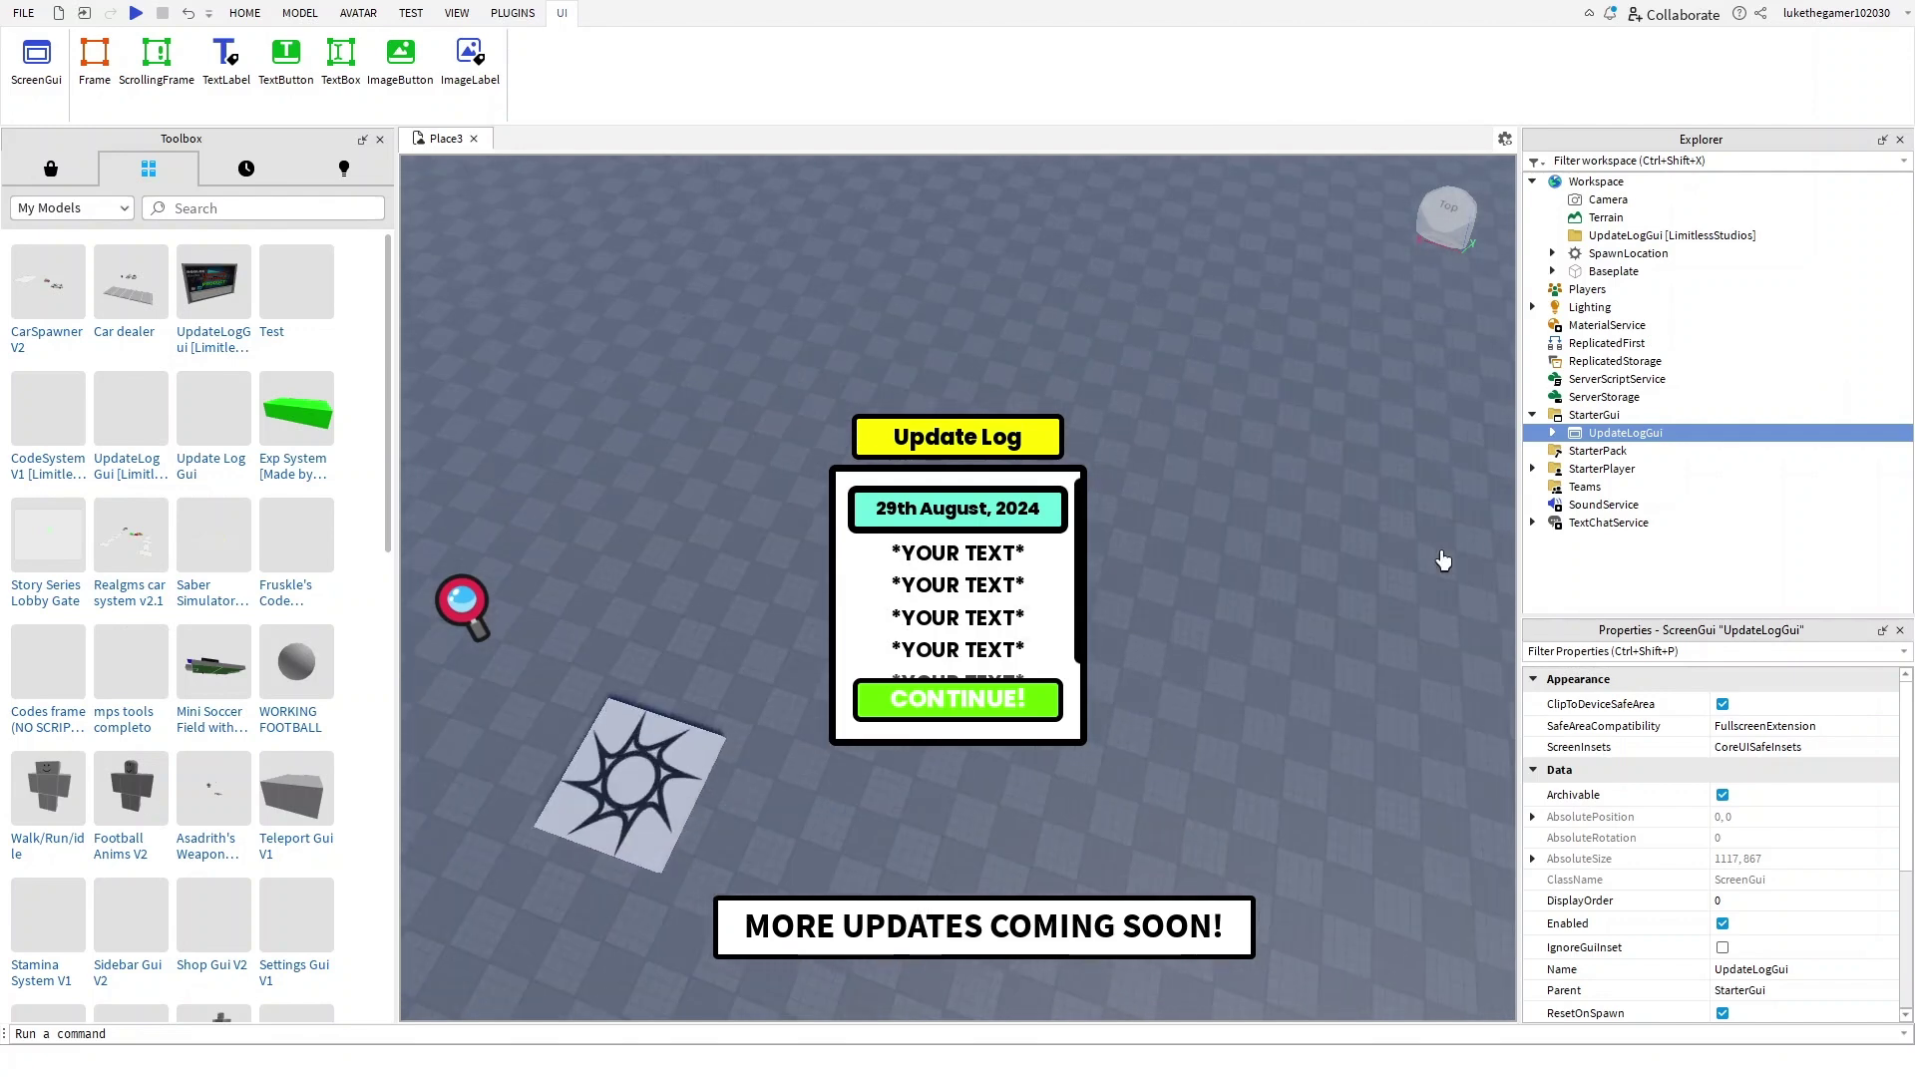
pyautogui.scroll(-2, 1750, 937)
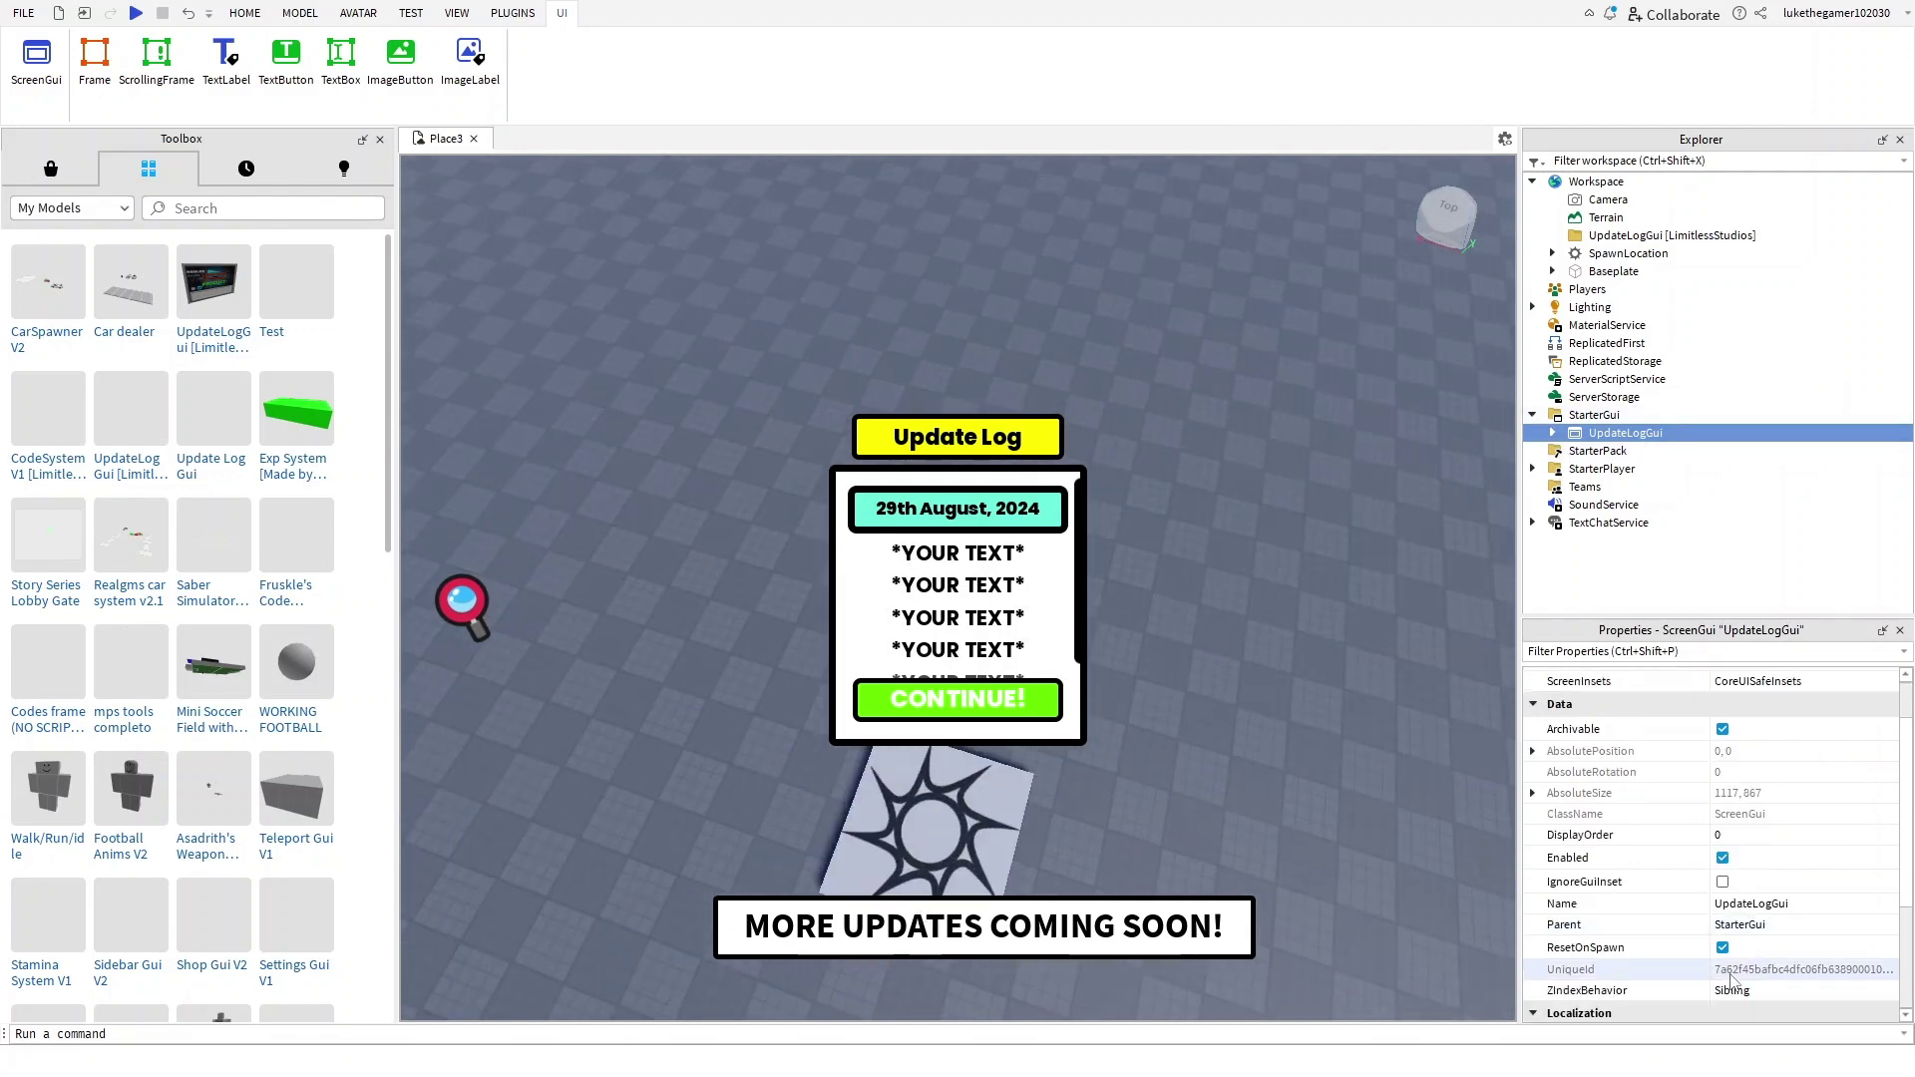
pyautogui.click(1723, 857)
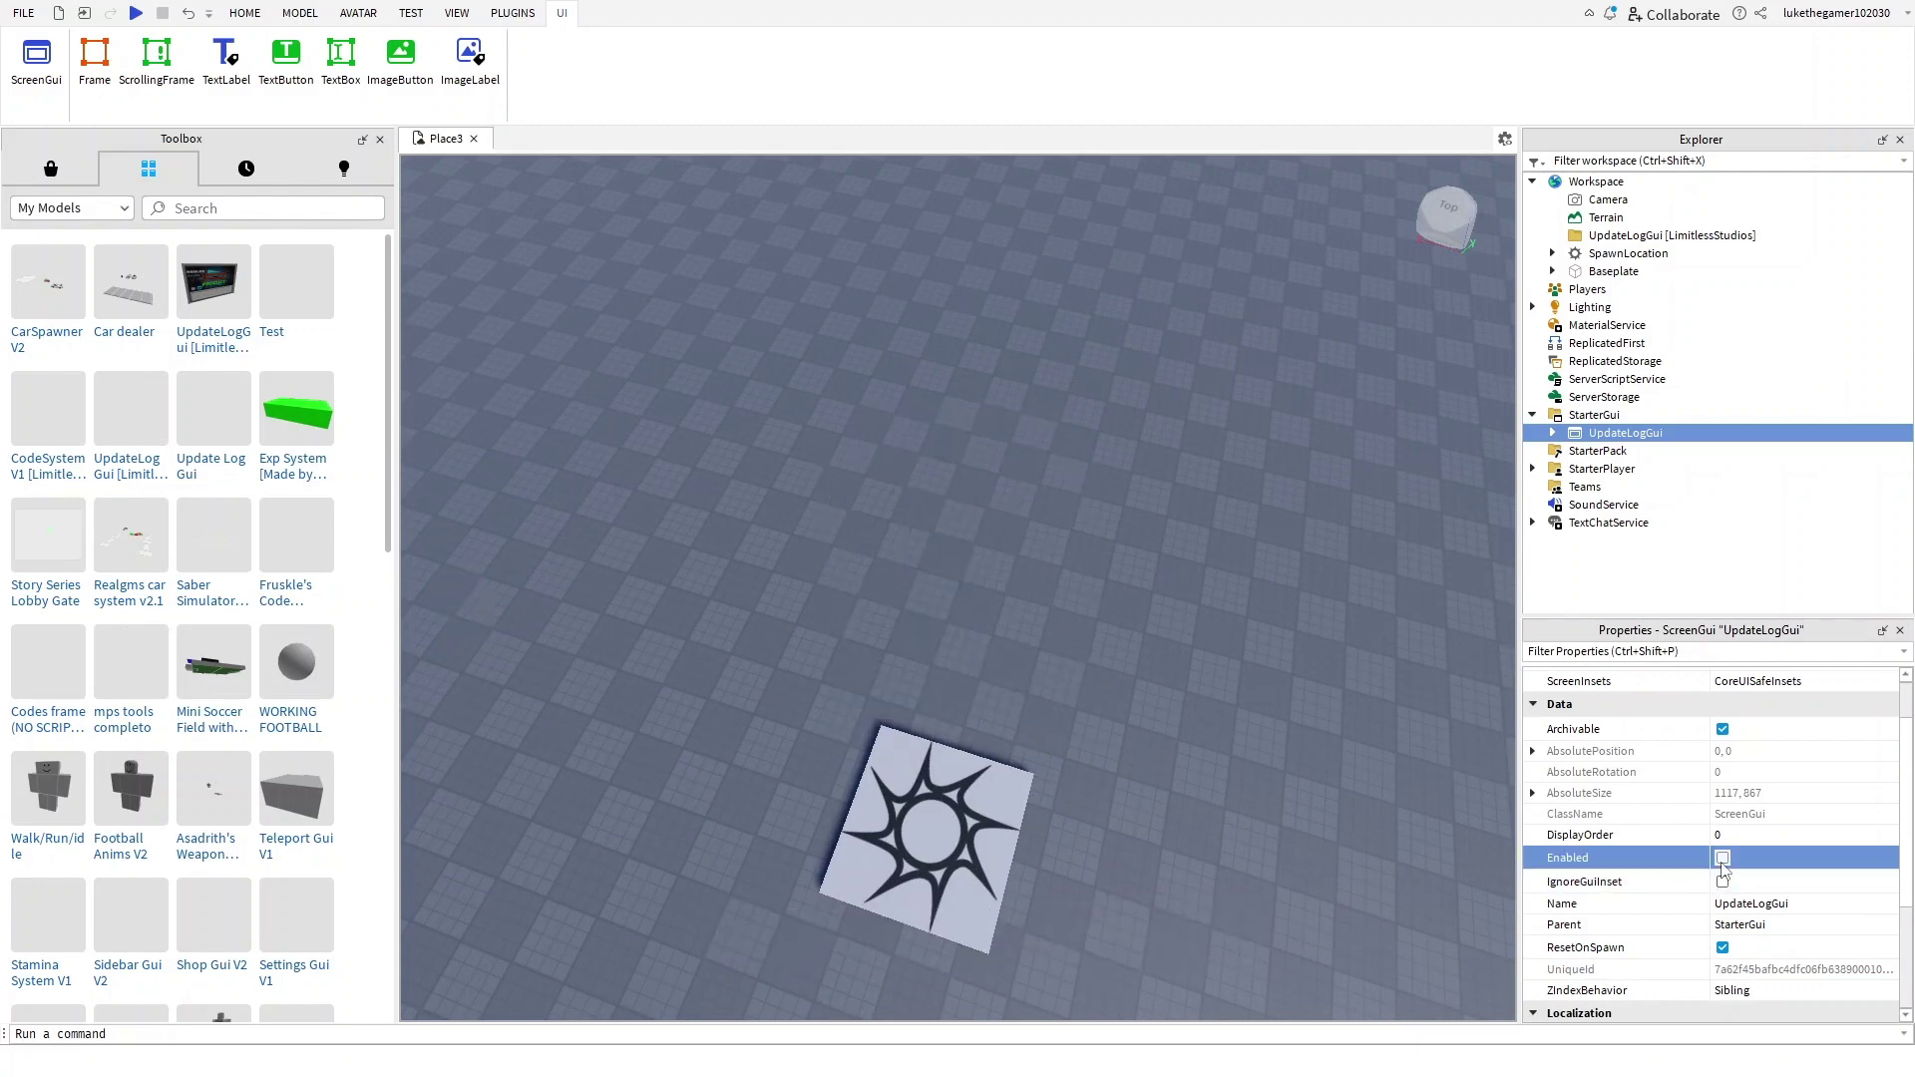
pyautogui.scroll(2, 763, 632)
pyautogui.scroll(1, 1030, 649)
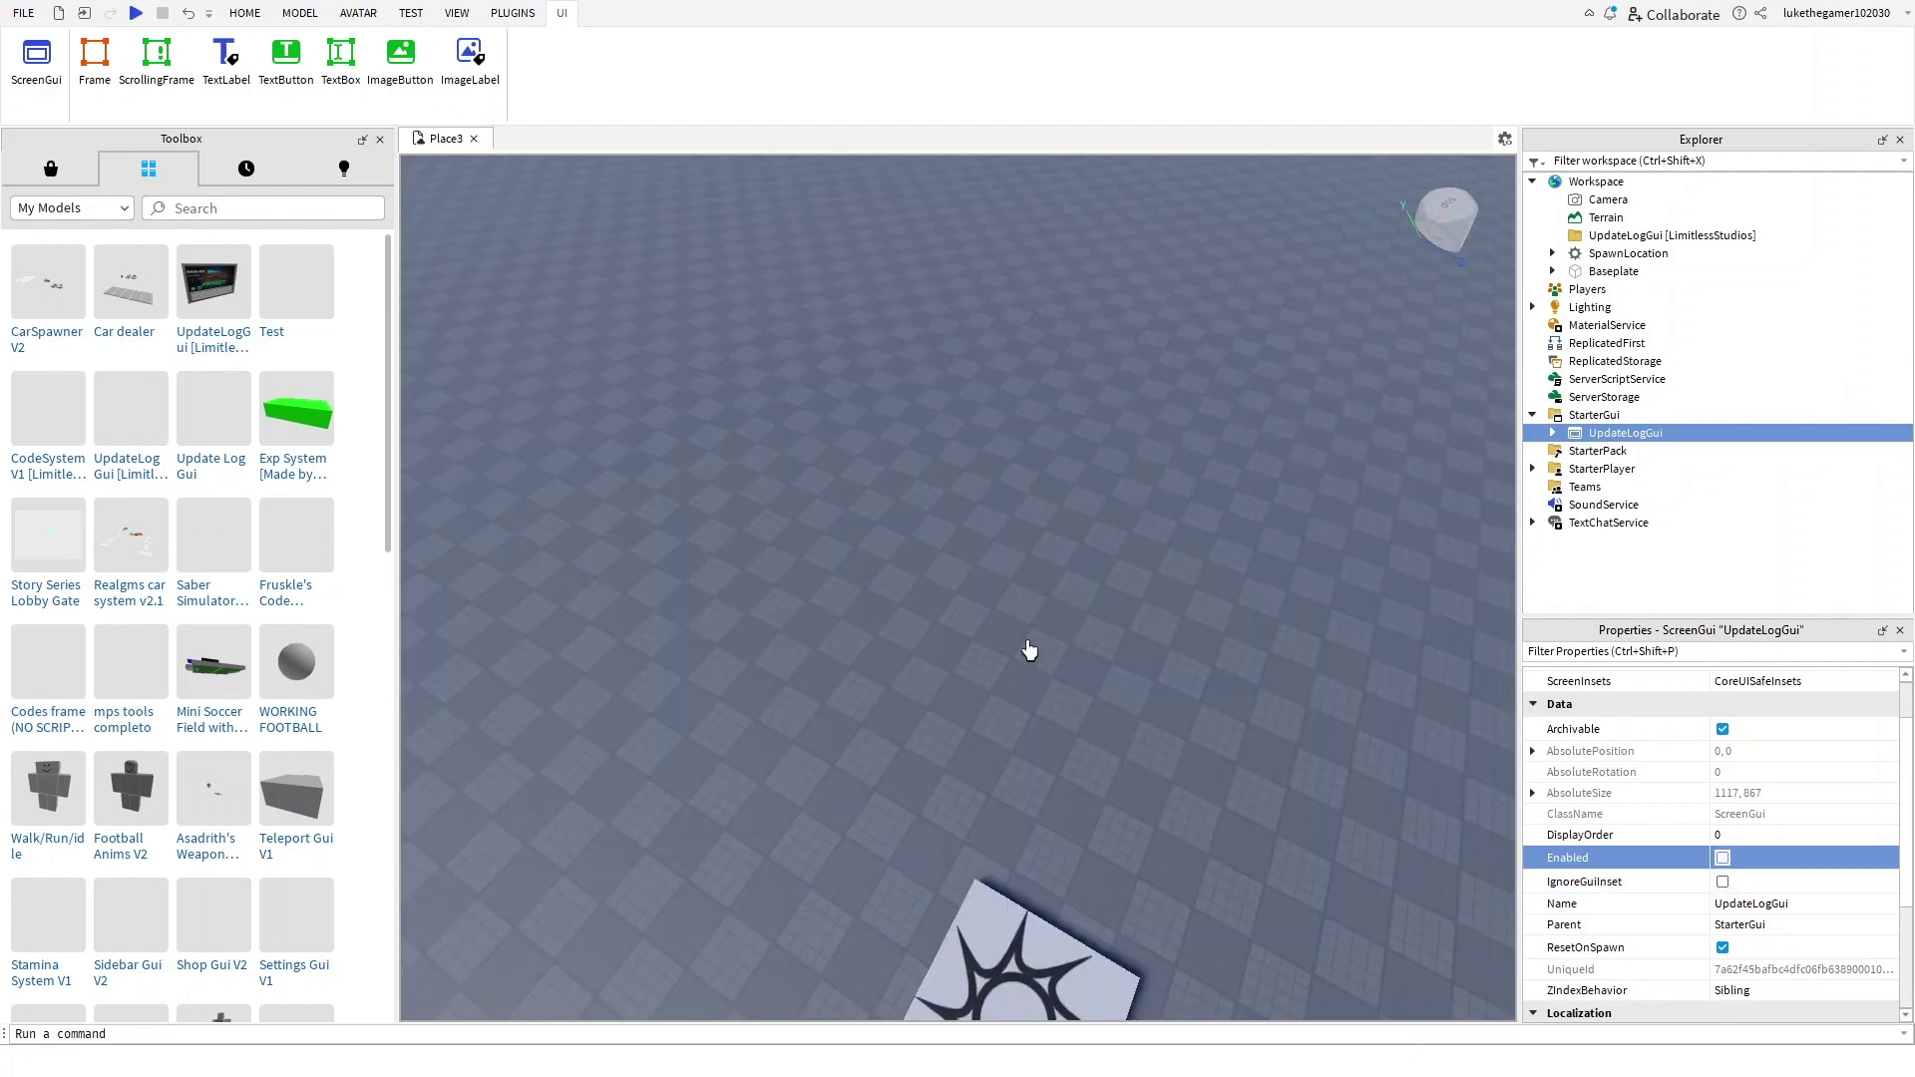
pyautogui.moveTo(1031, 649); pyautogui.dragTo(1047, 718, button='right')
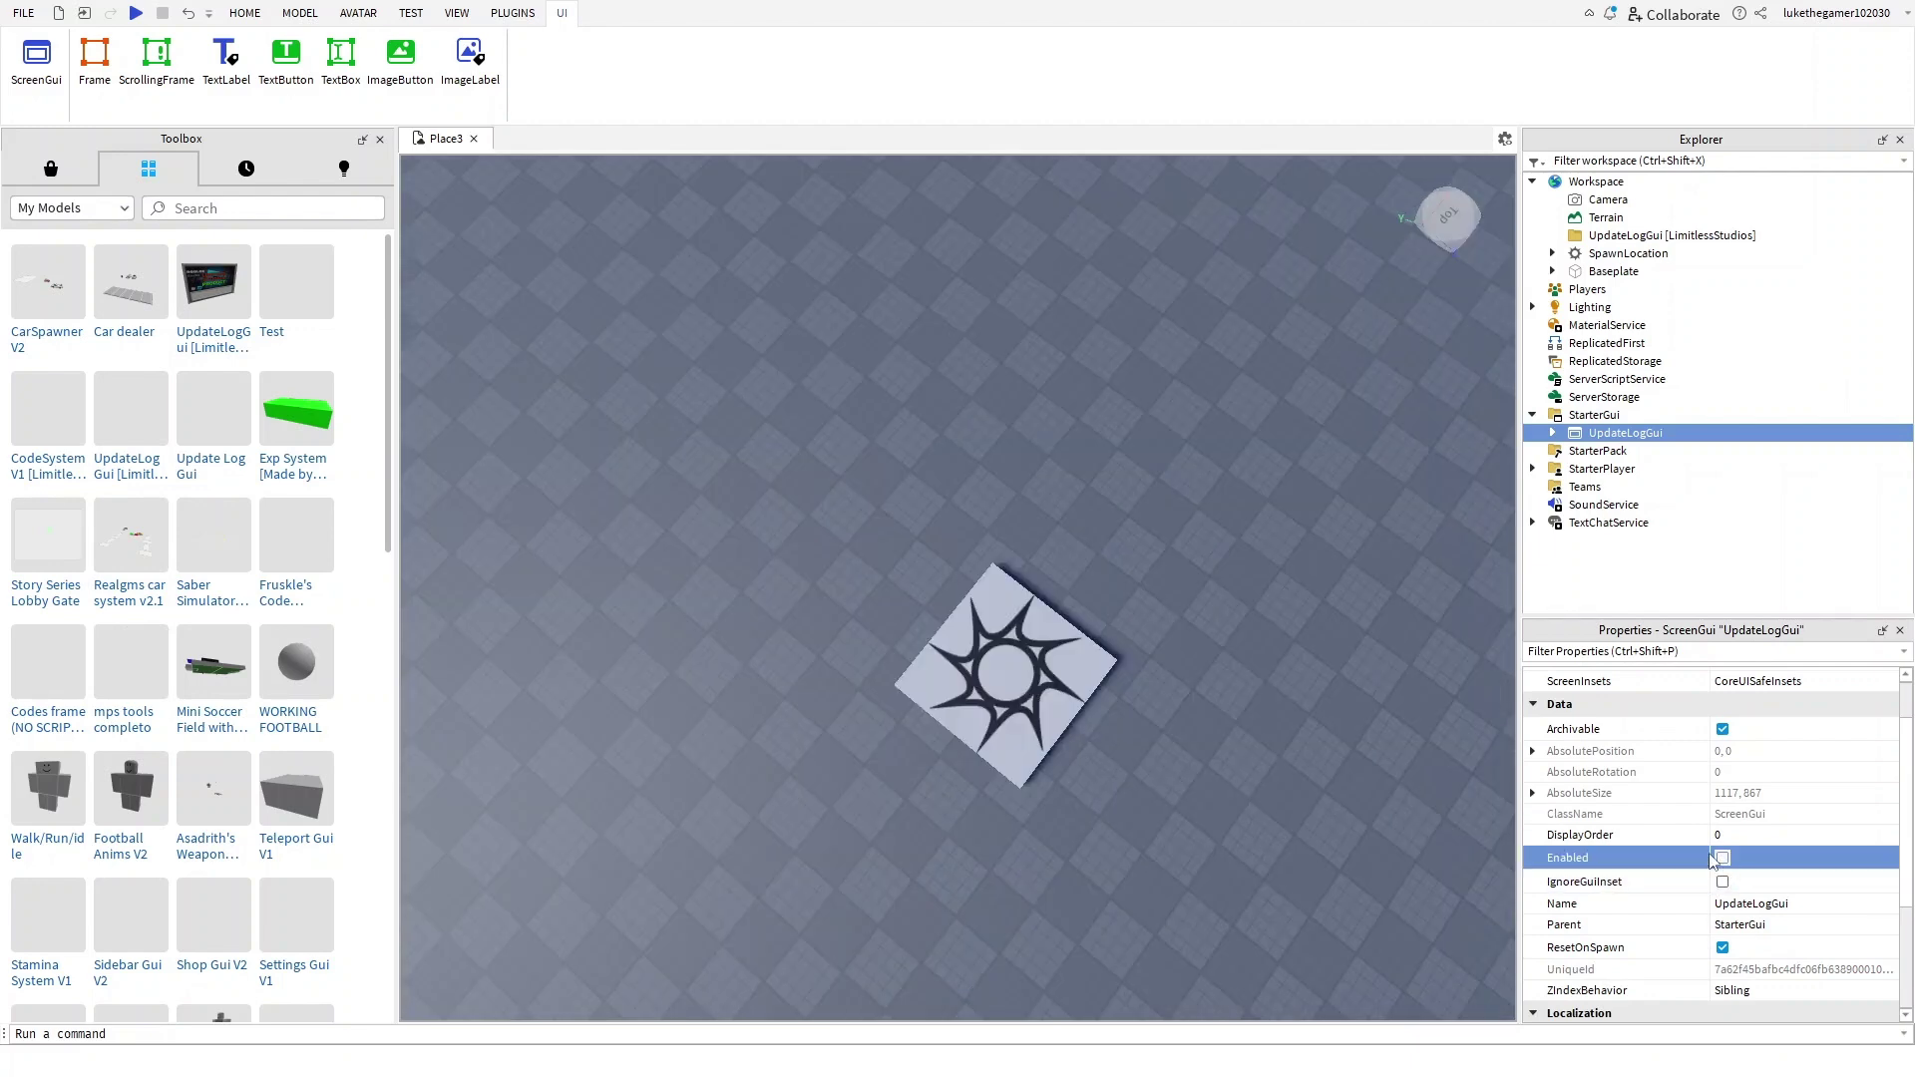
pyautogui.click(1722, 858)
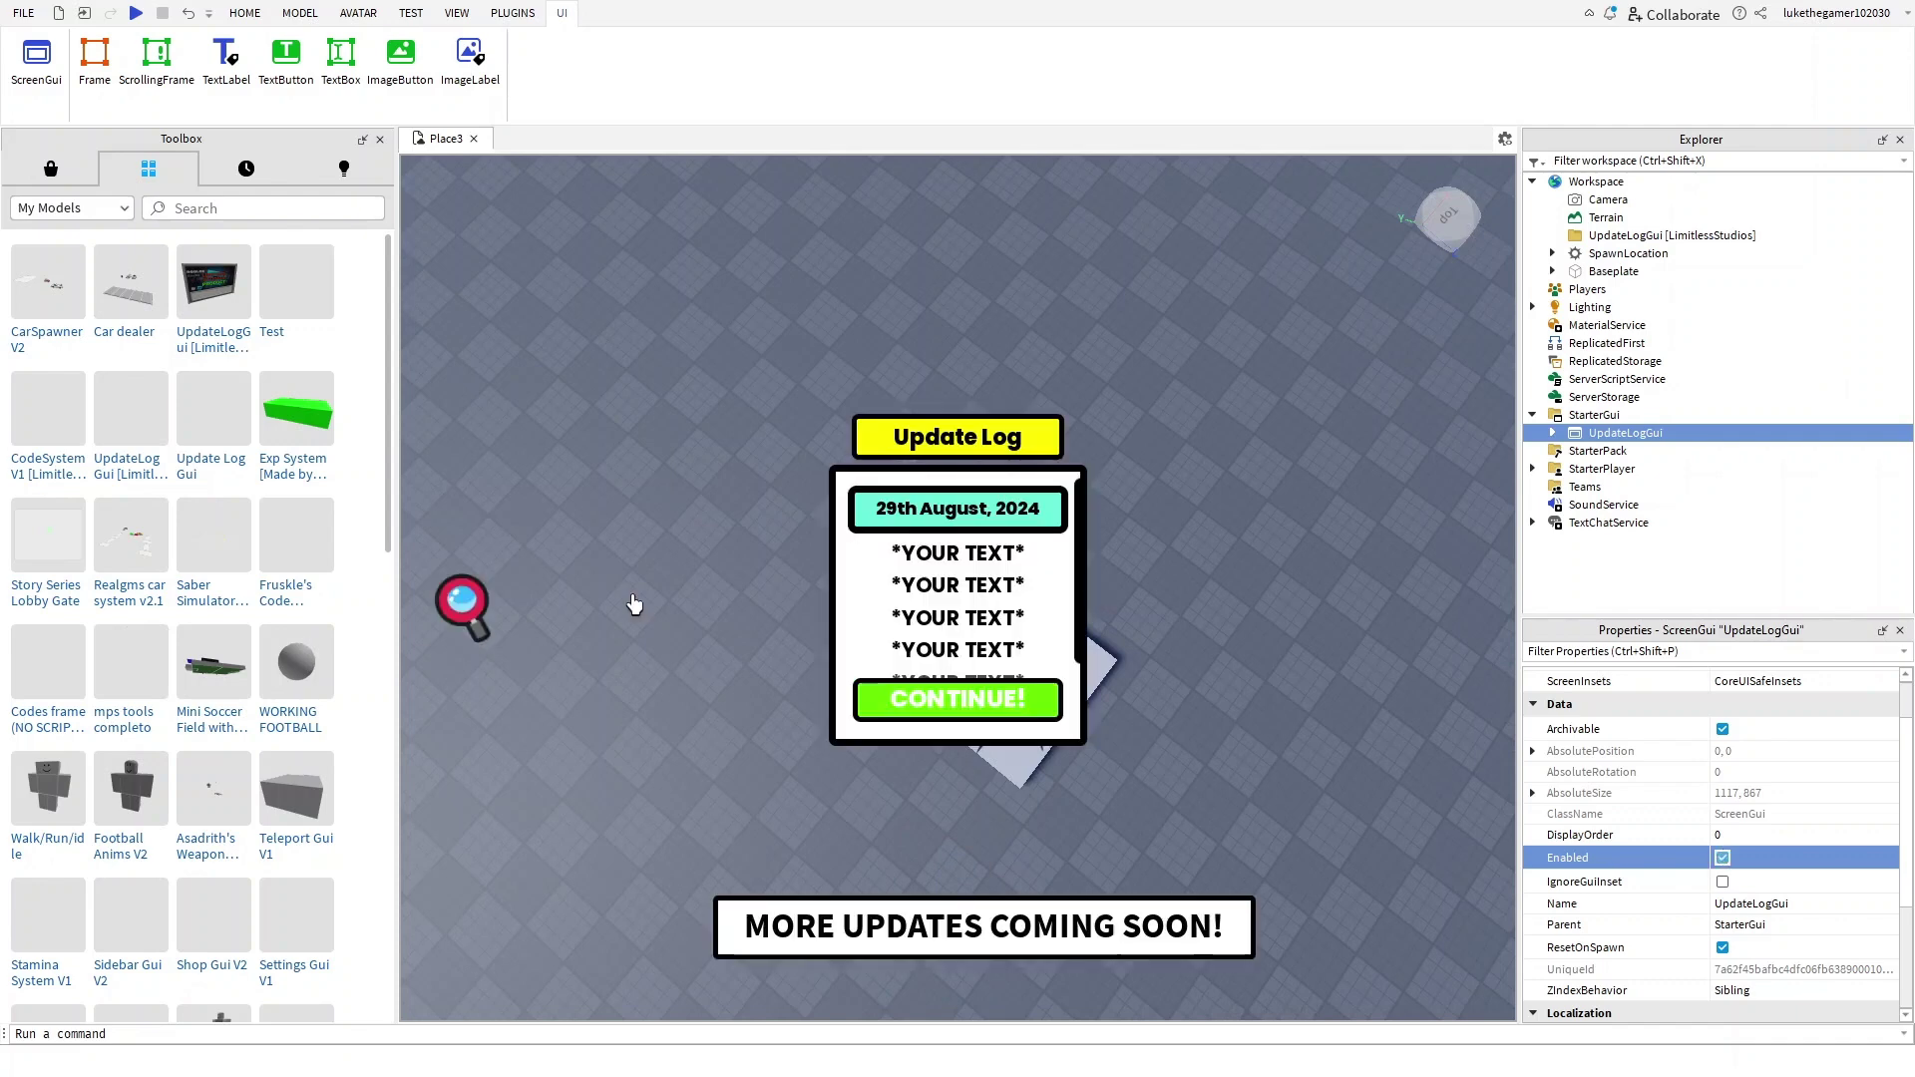
pyautogui.scroll(-1, 924, 554)
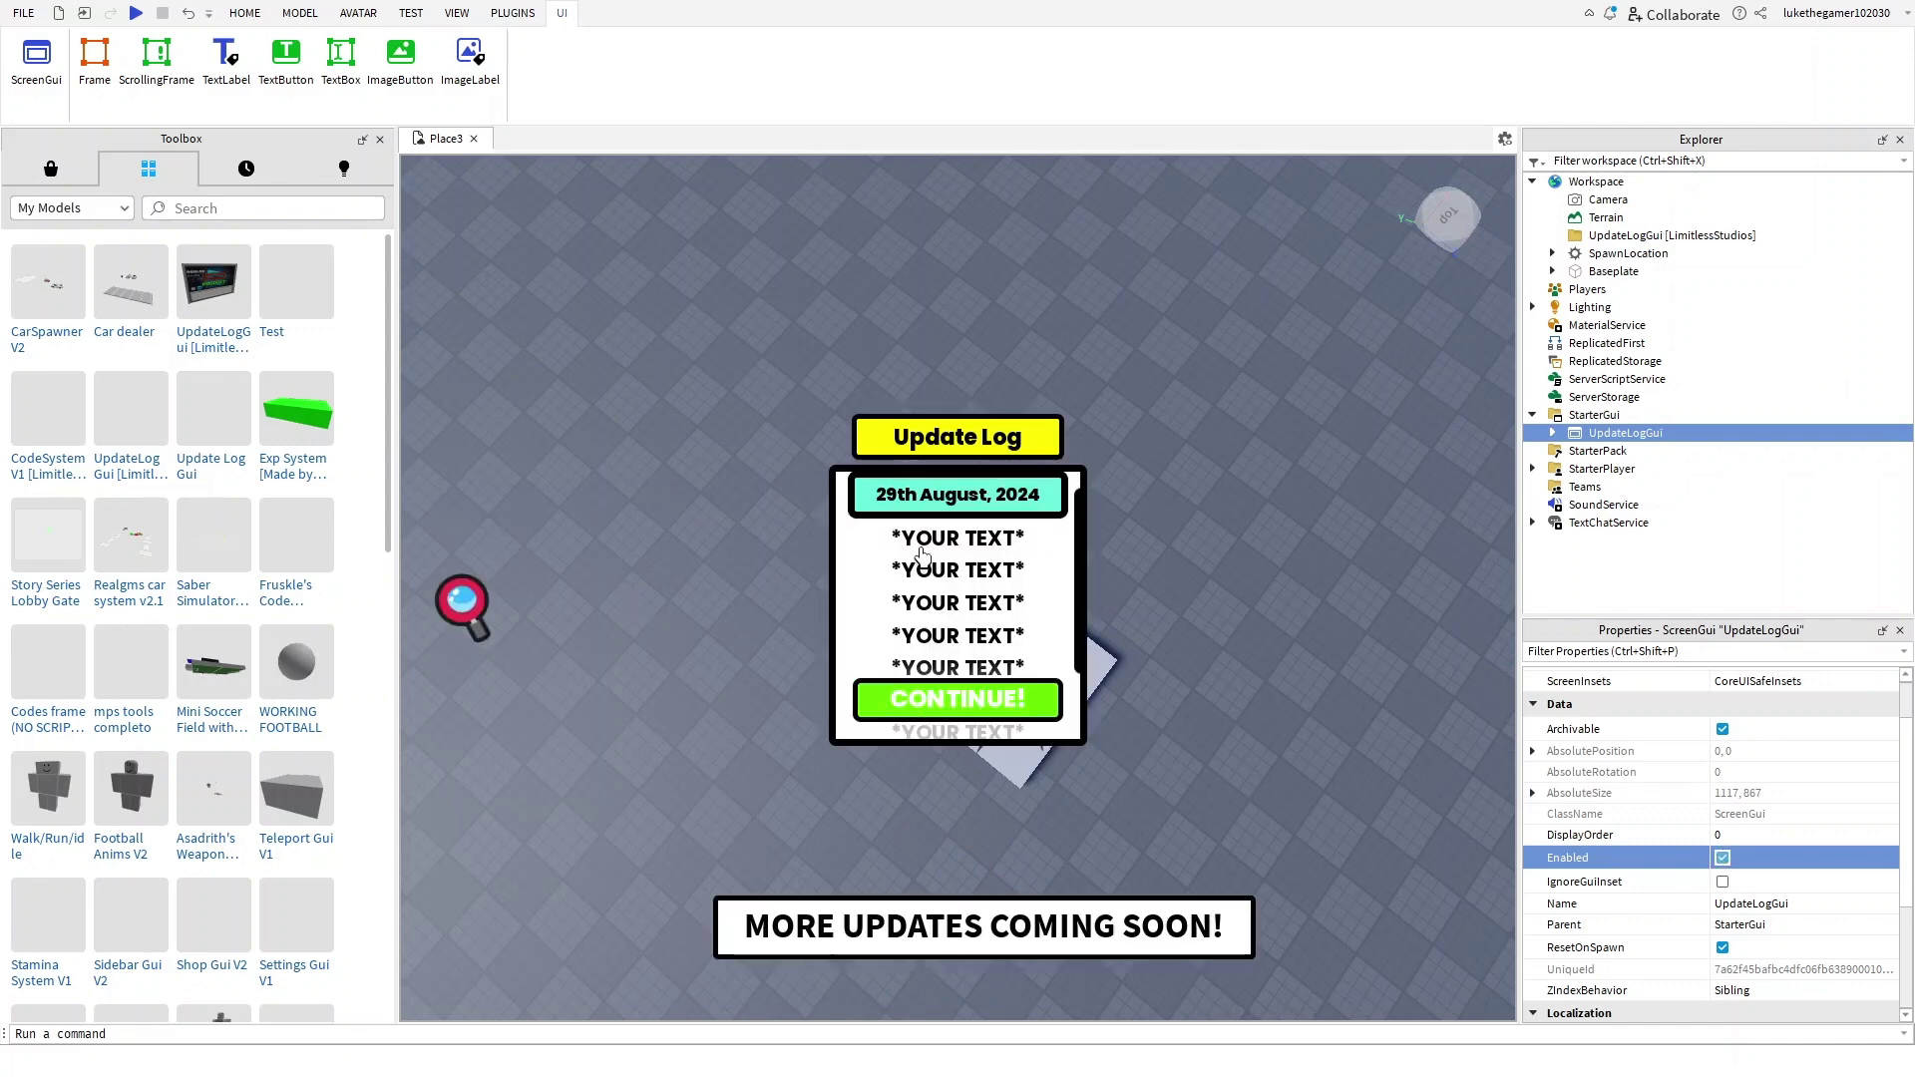
pyautogui.scroll(-1, 924, 554)
pyautogui.scroll(2, 922, 553)
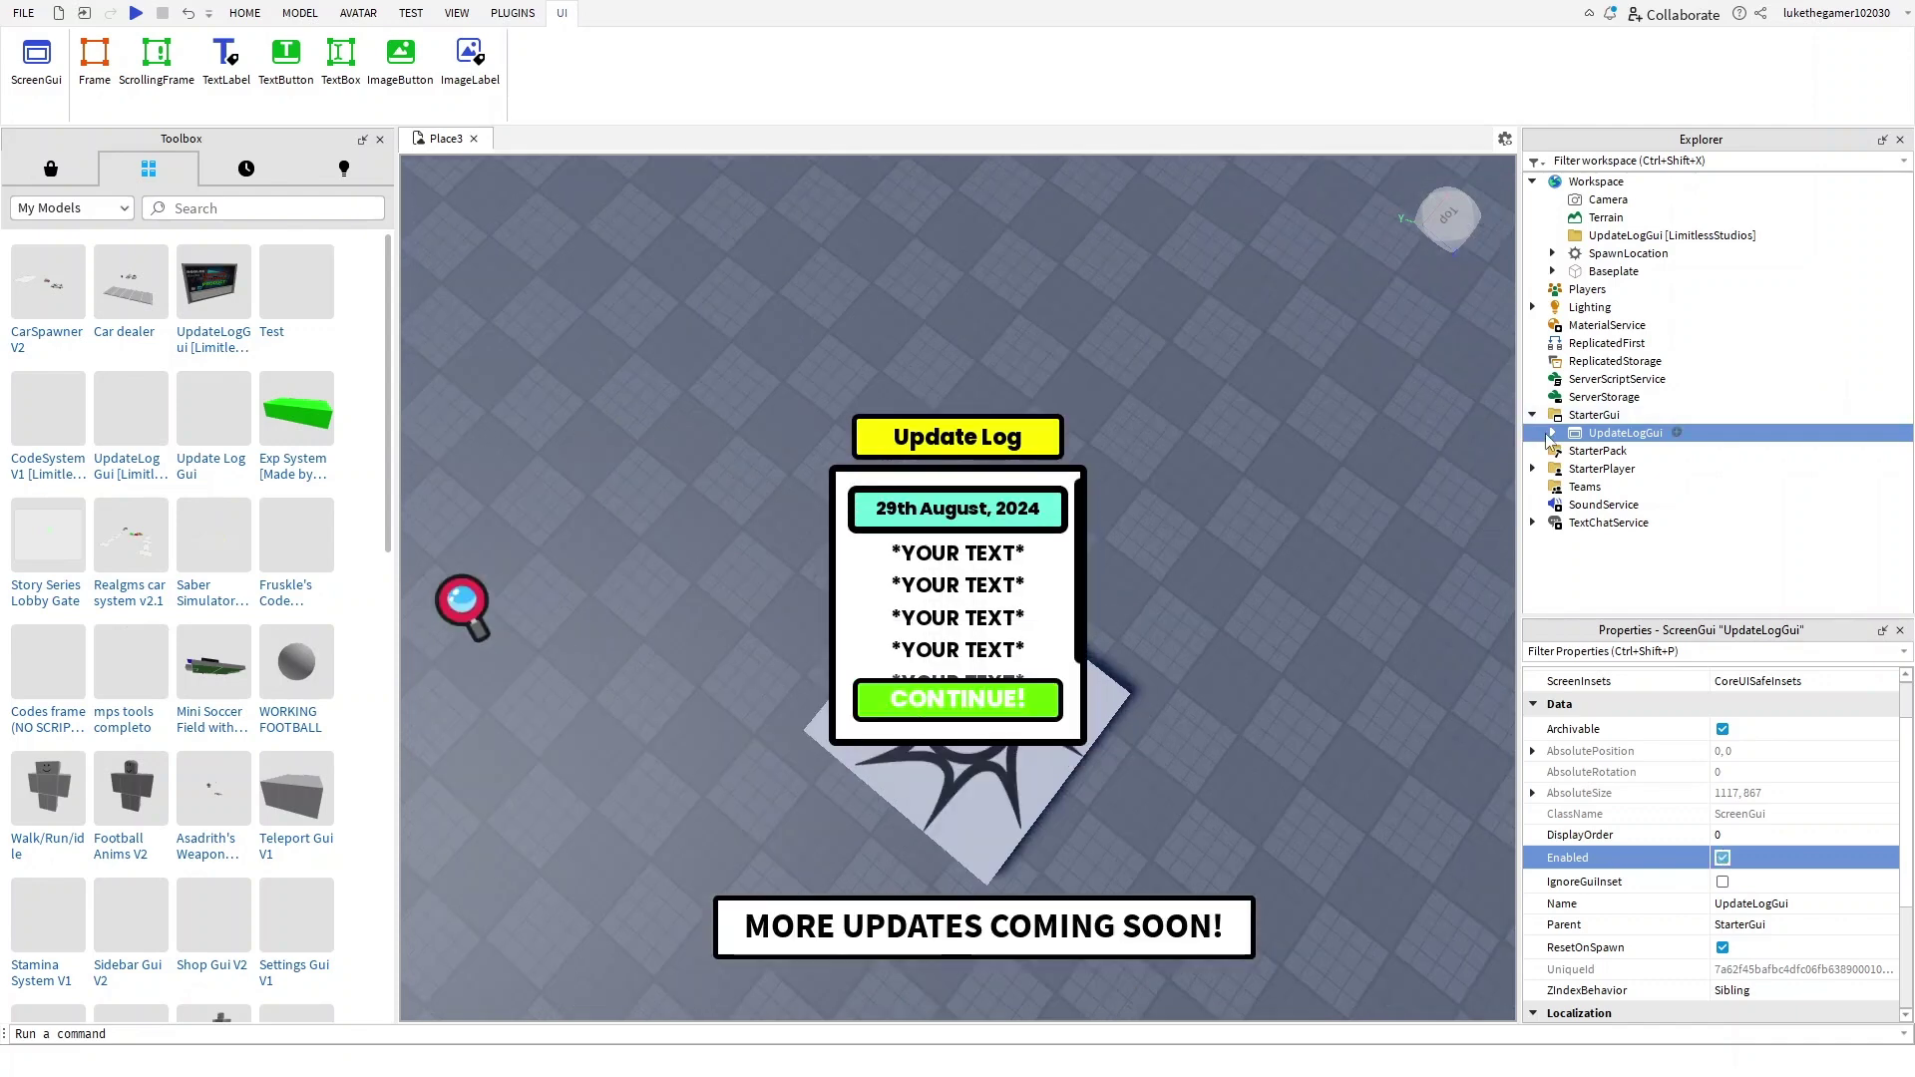
# - Expand UpdateLogGui and nudge the magnifier OpenUpdateLog button slightly downward in the viewport
pyautogui.click(1553, 433)
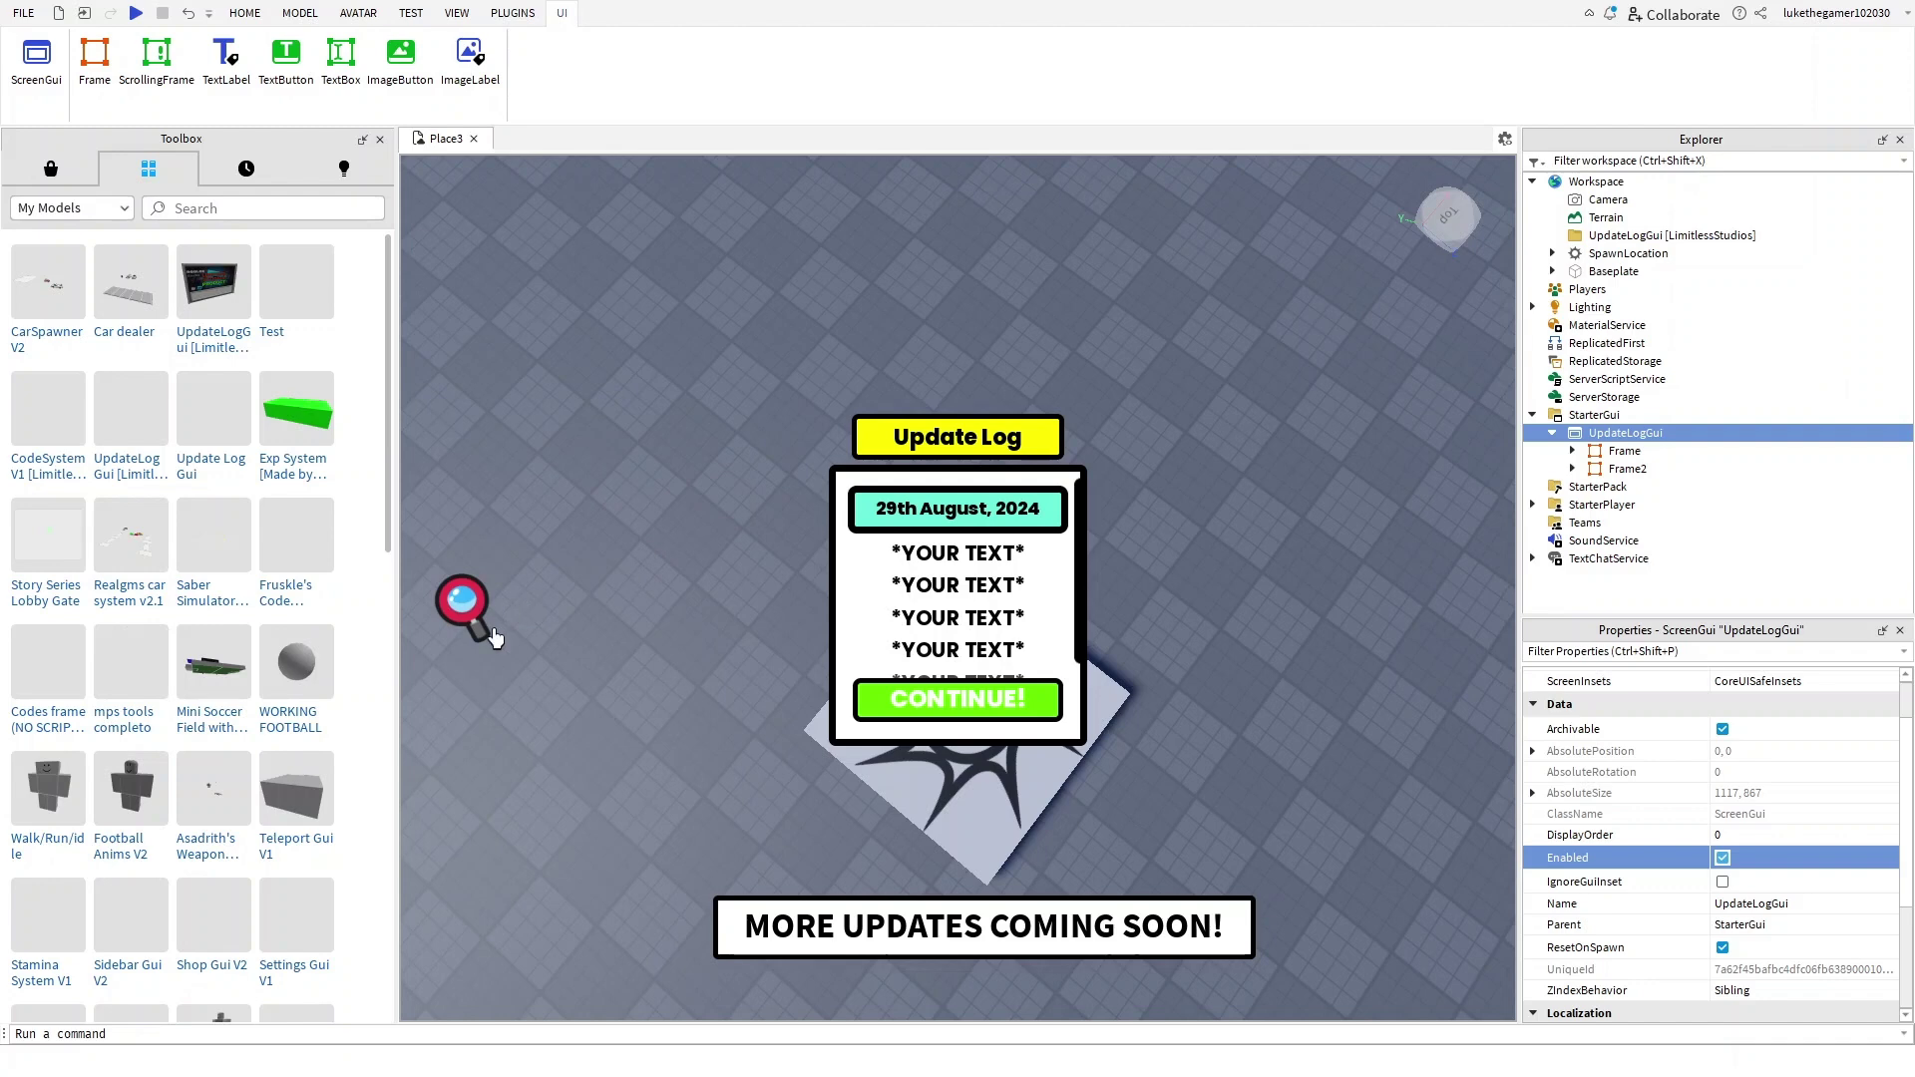
pyautogui.scroll(-2, 1038, 637)
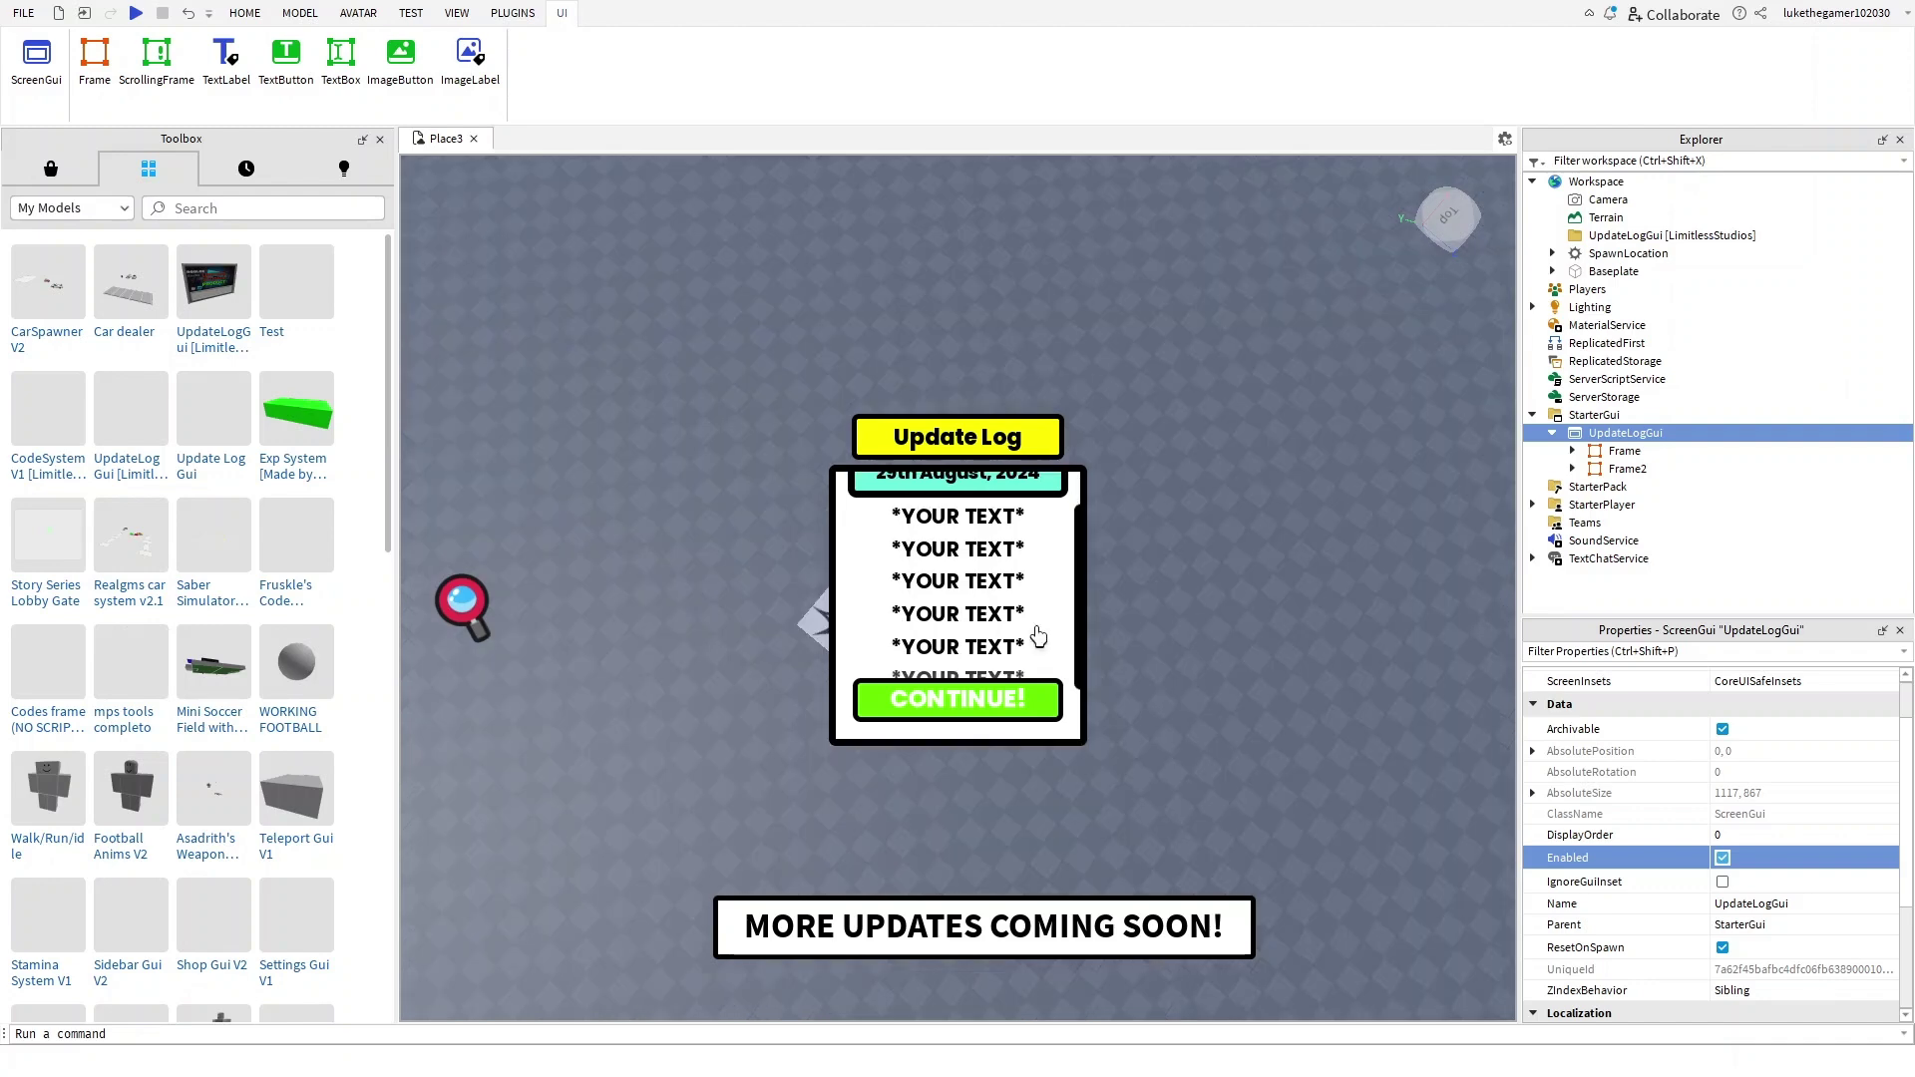
pyautogui.scroll(2, 1037, 639)
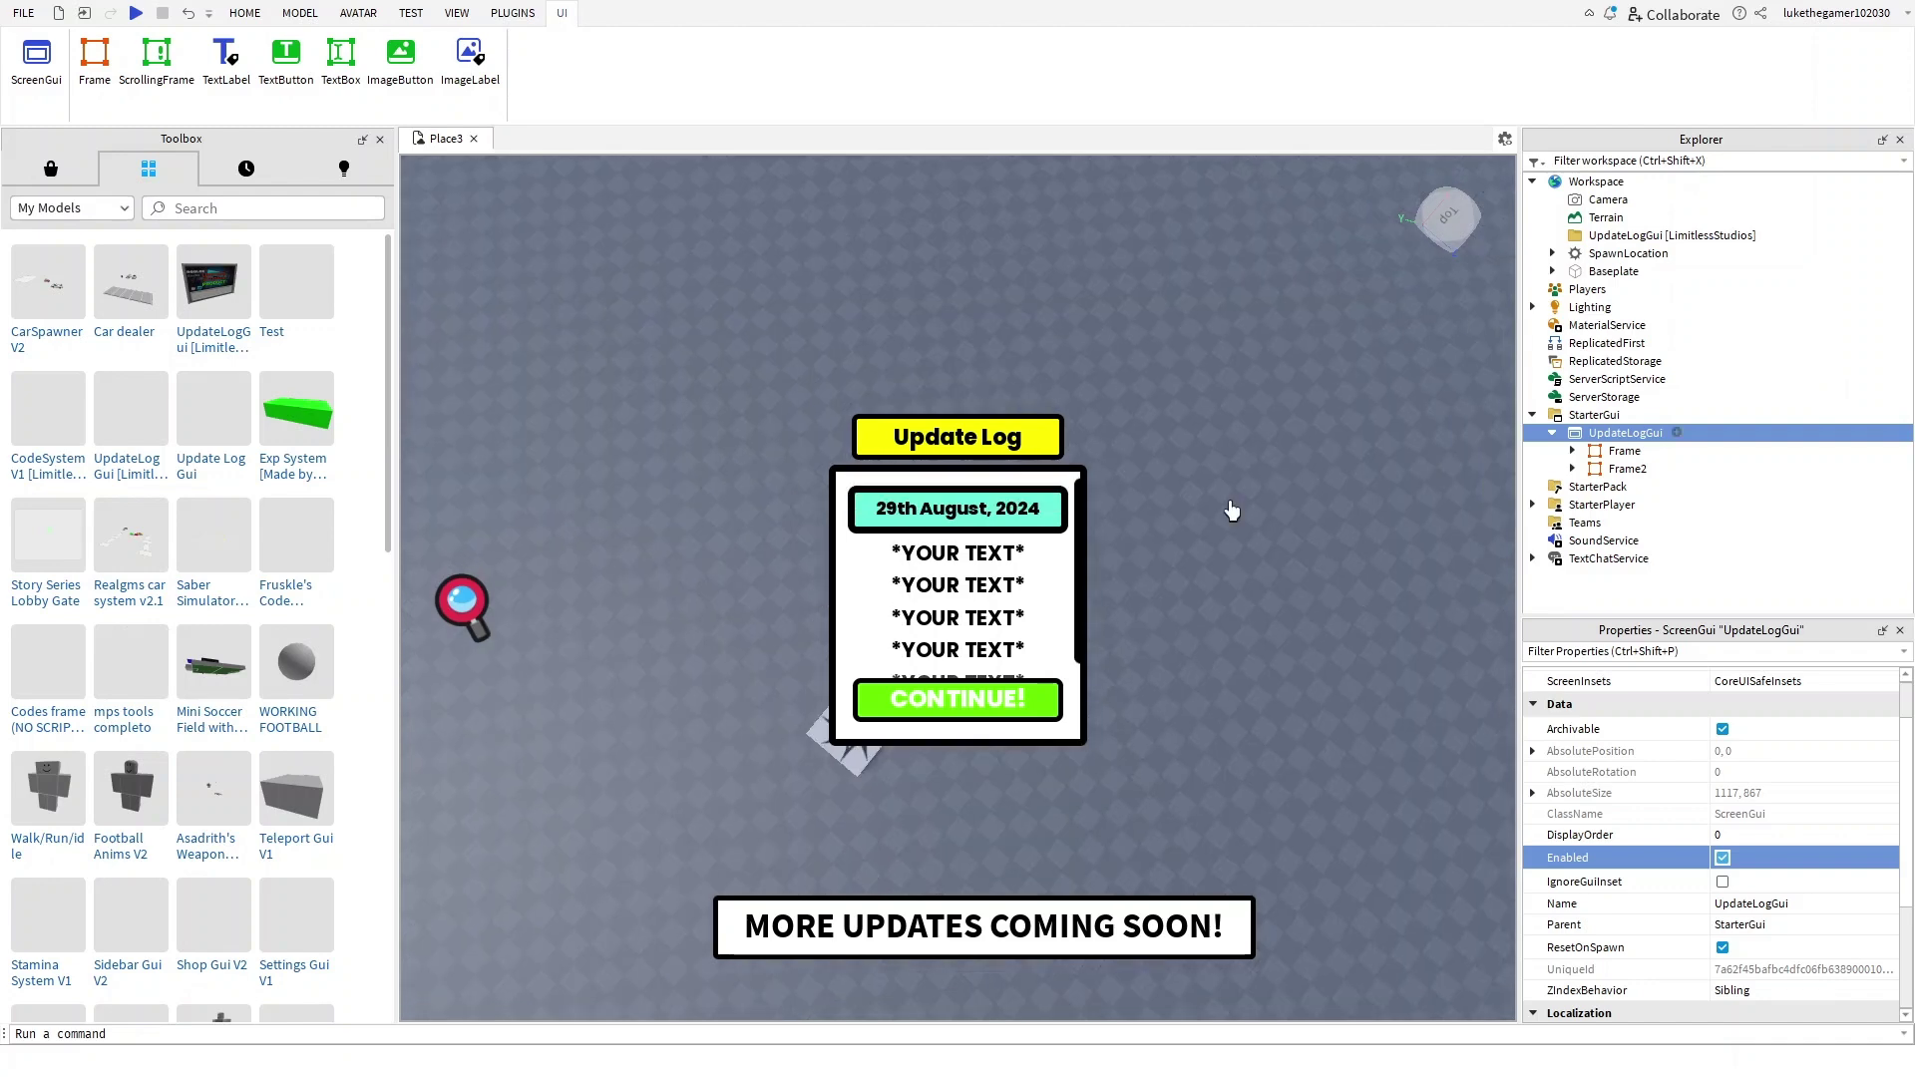
pyautogui.scroll(2, 1230, 511)
pyautogui.click(1626, 469)
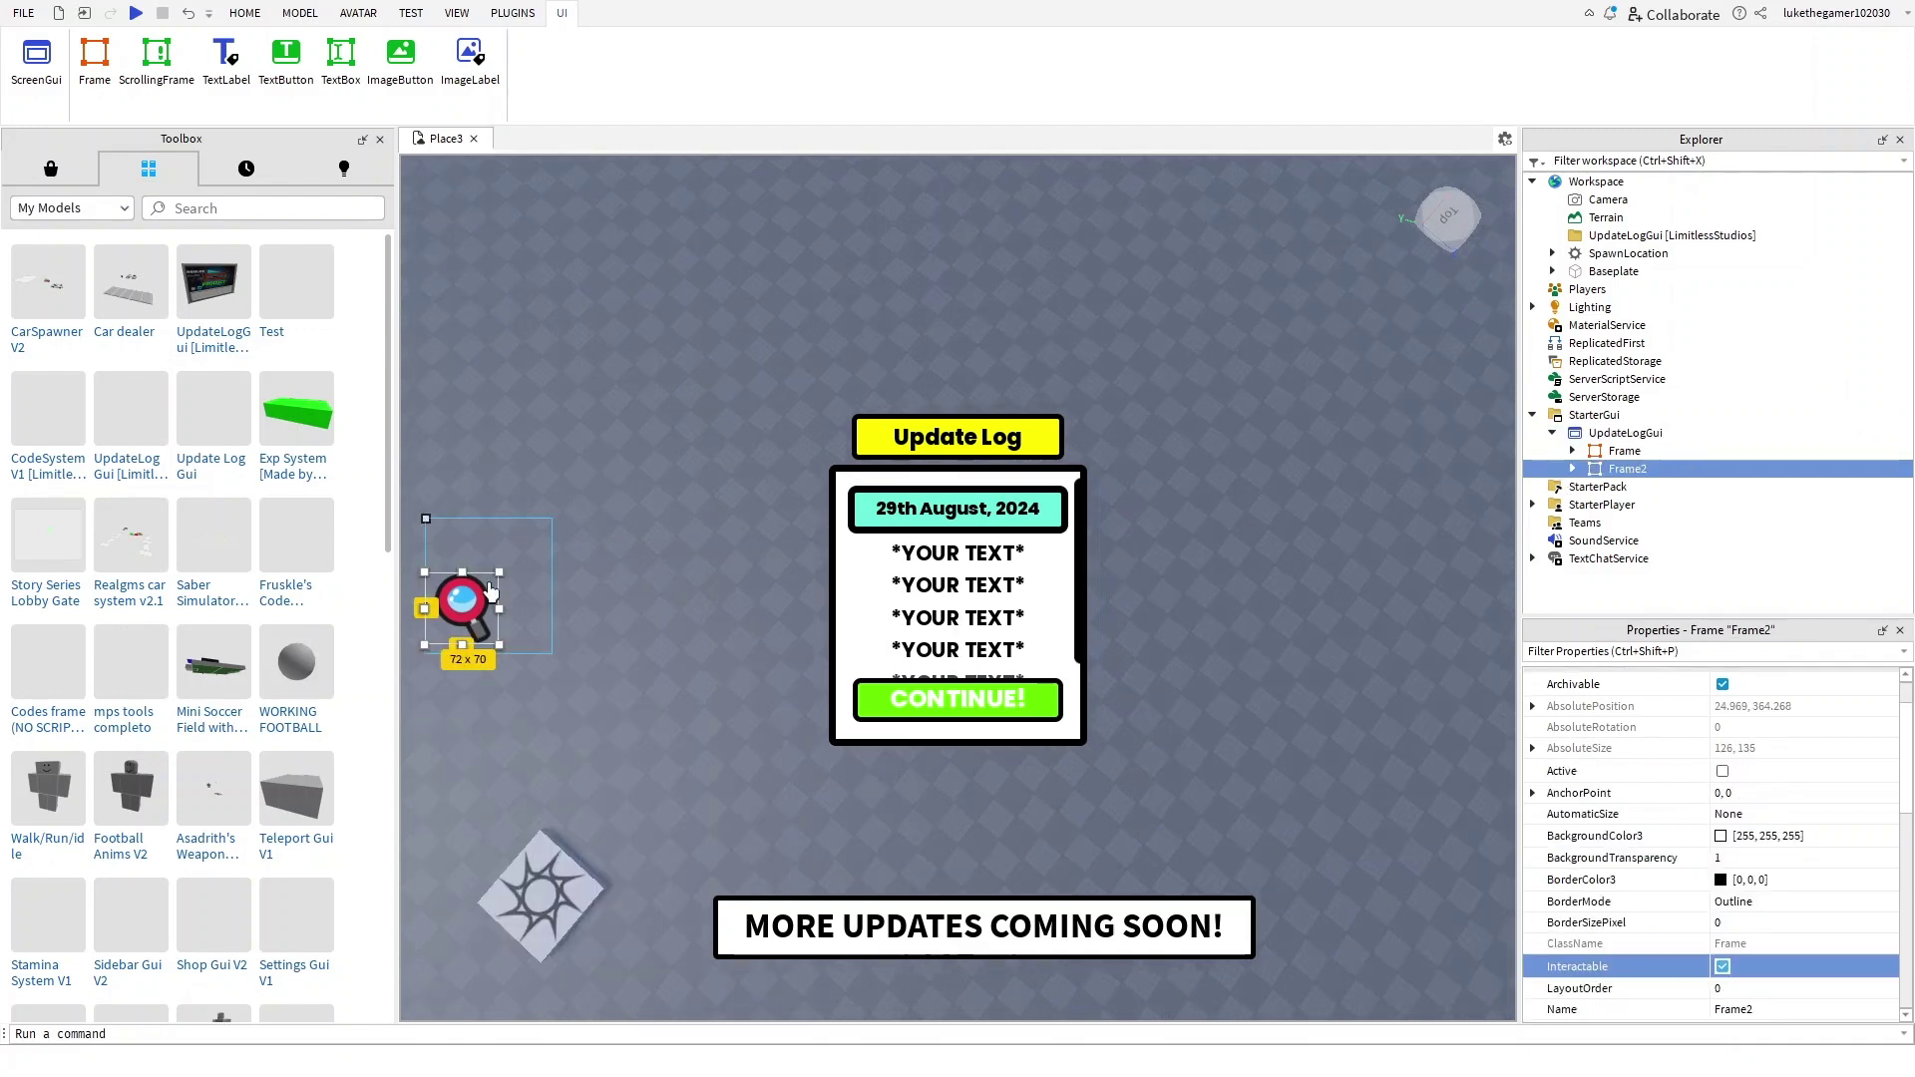
pyautogui.moveTo(479, 578); pyautogui.dragTo(477, 607)
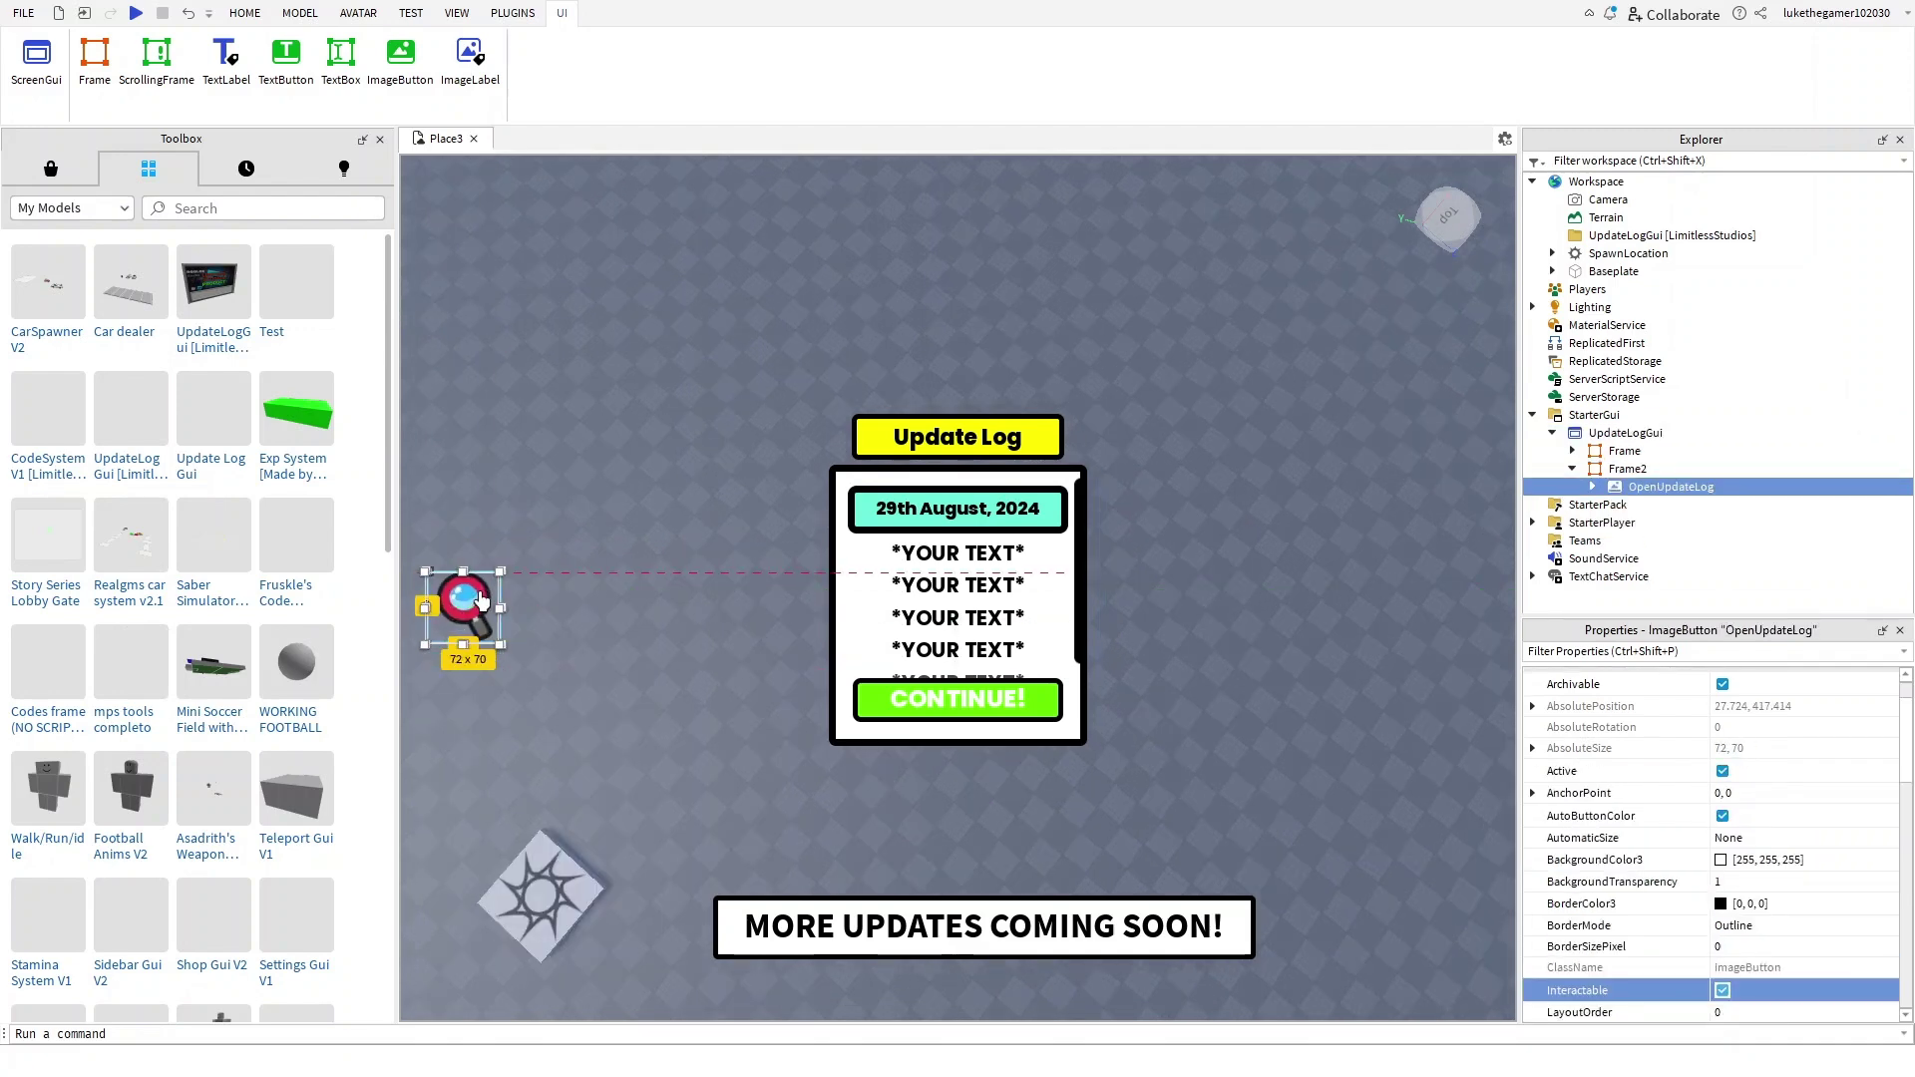
pyautogui.click(693, 470)
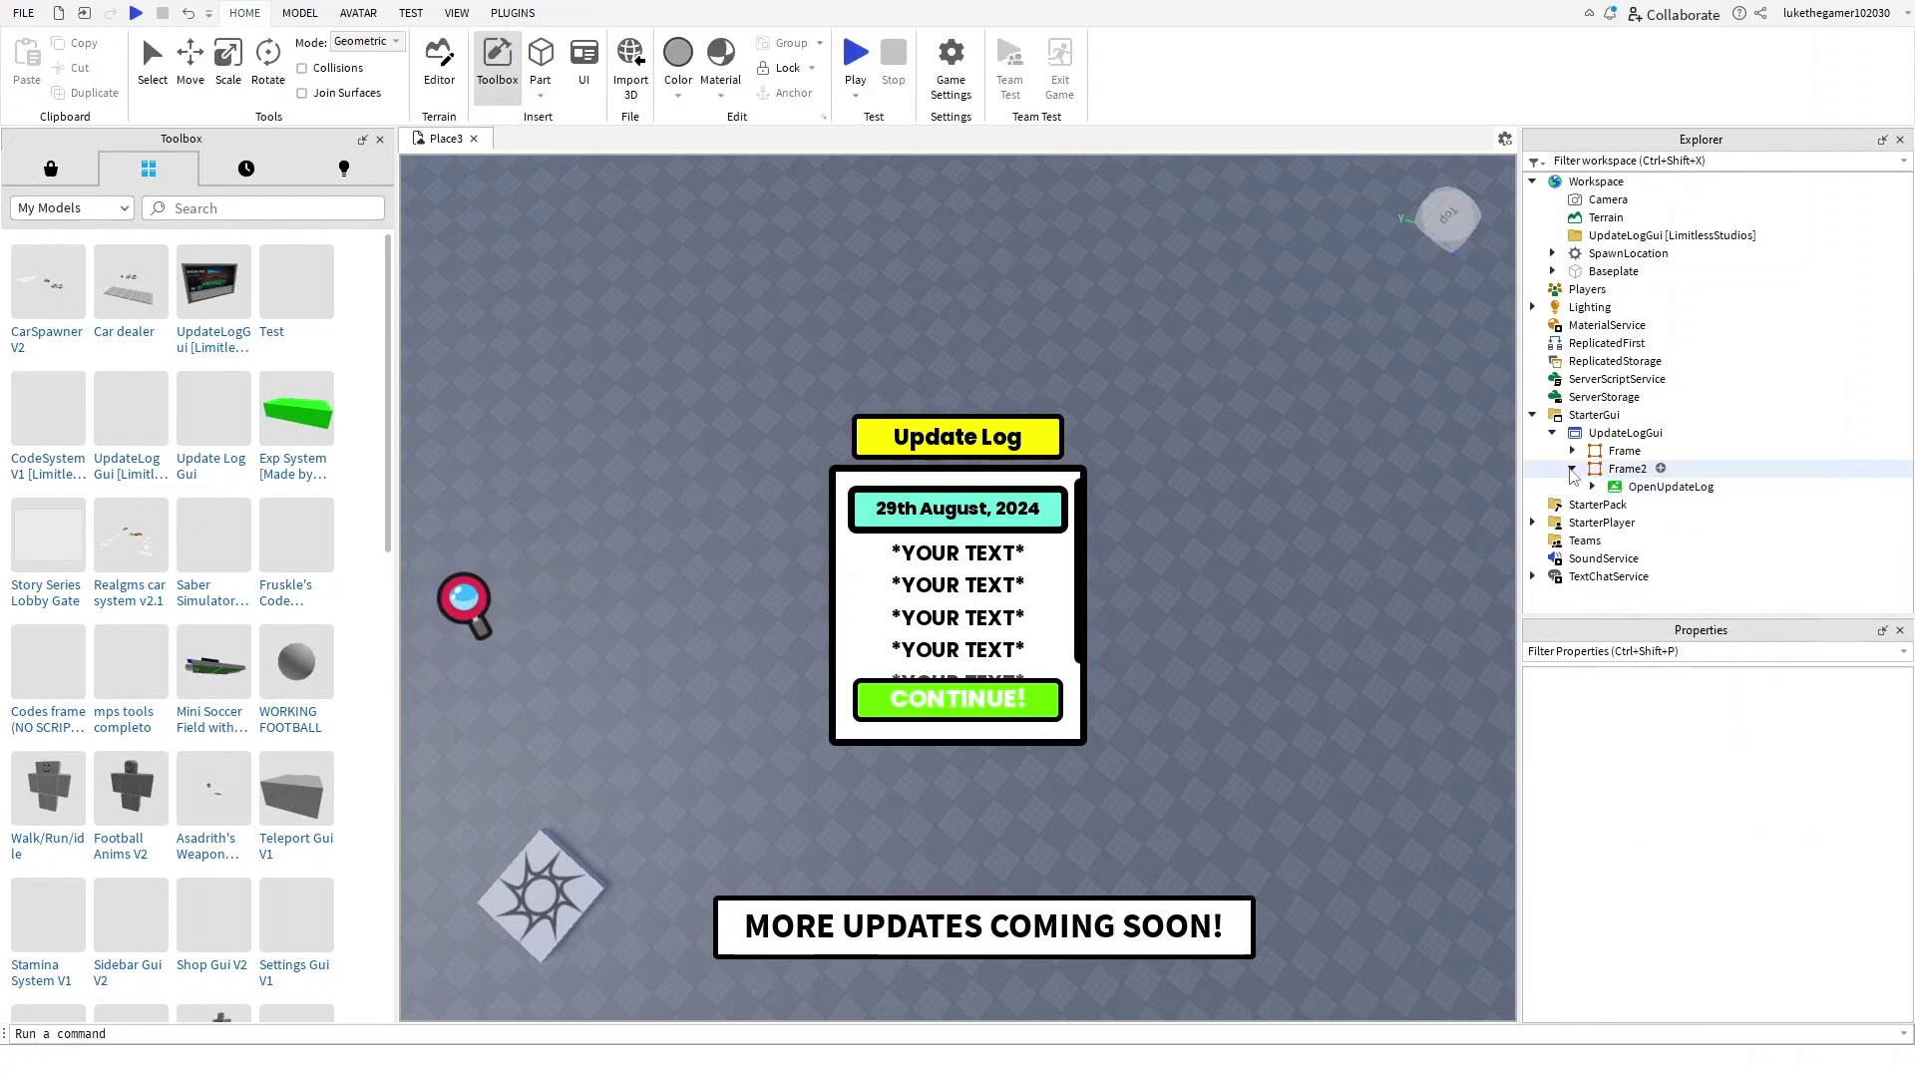
# - Expand the main Frame's Listing and Labels folders and select TextLabel 1
pyautogui.click(1573, 469)
pyautogui.click(1606, 452)
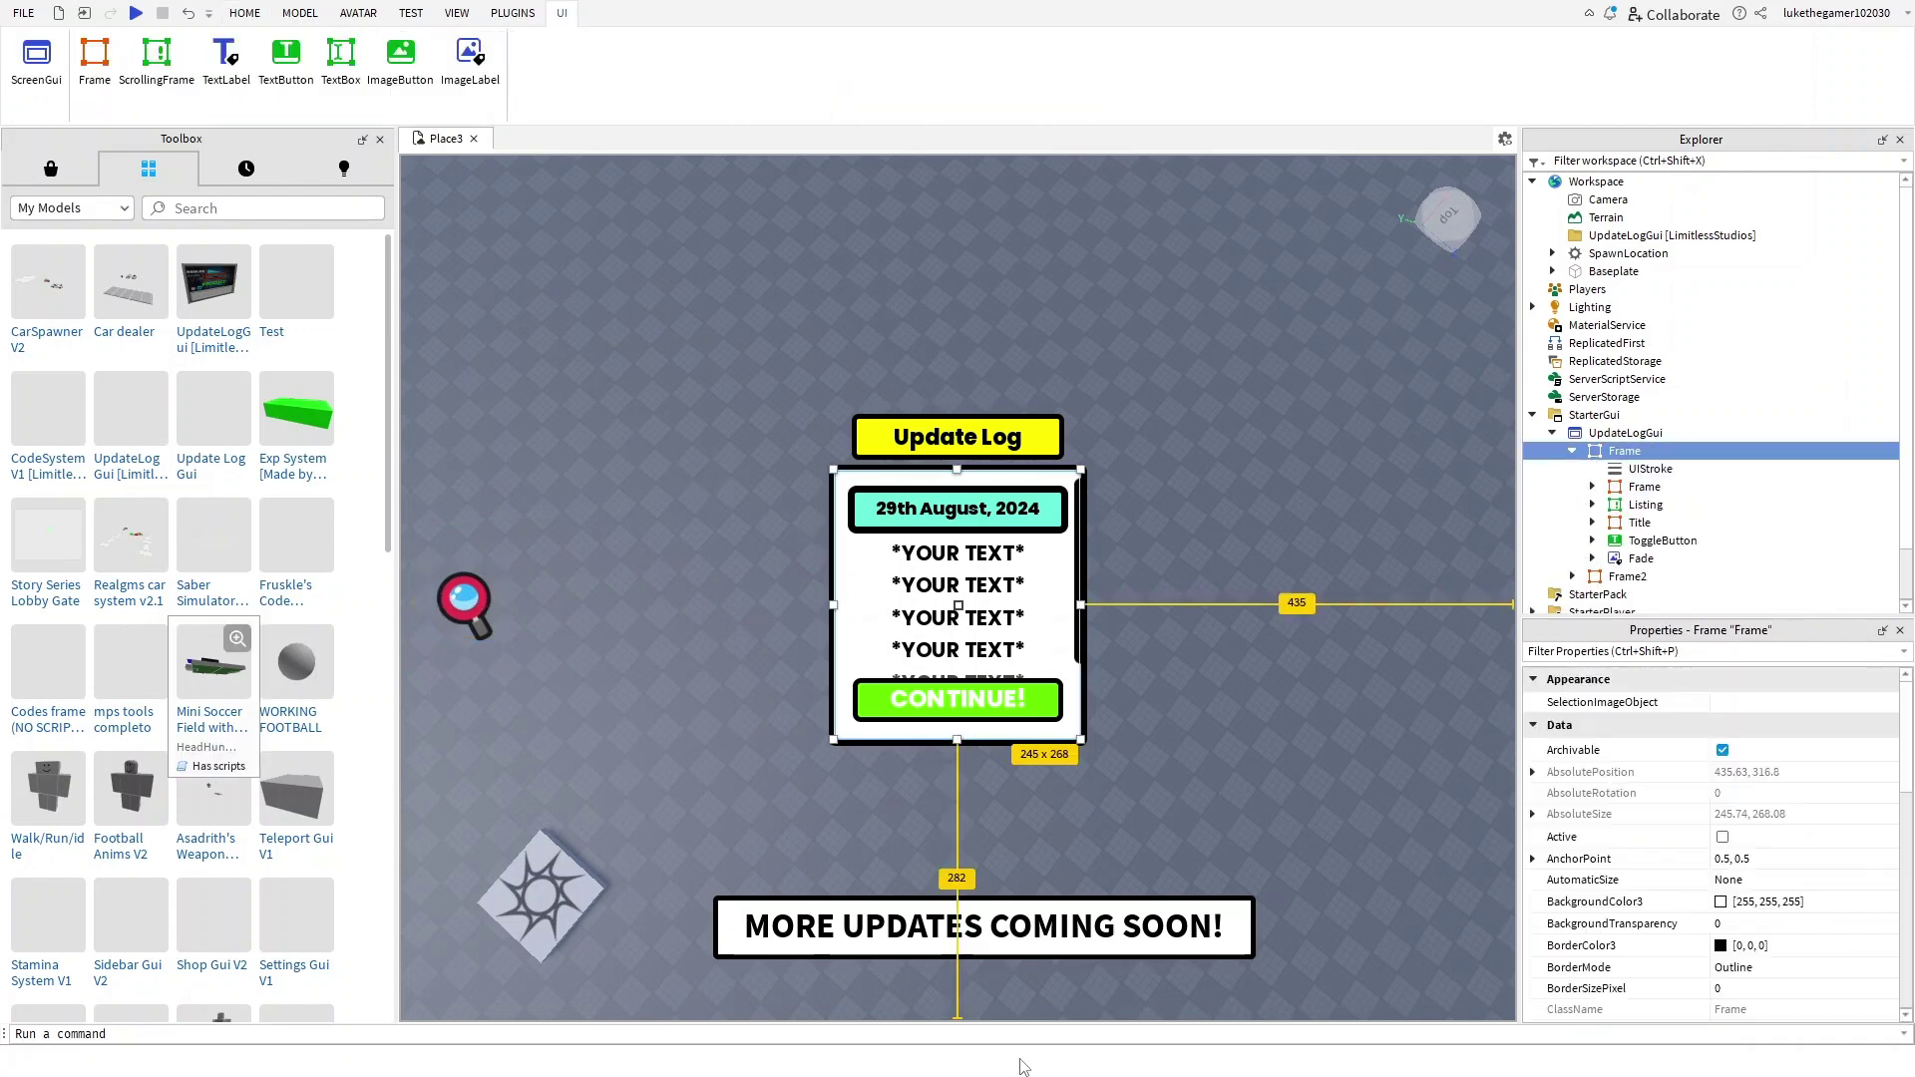
pyautogui.click(1630, 487)
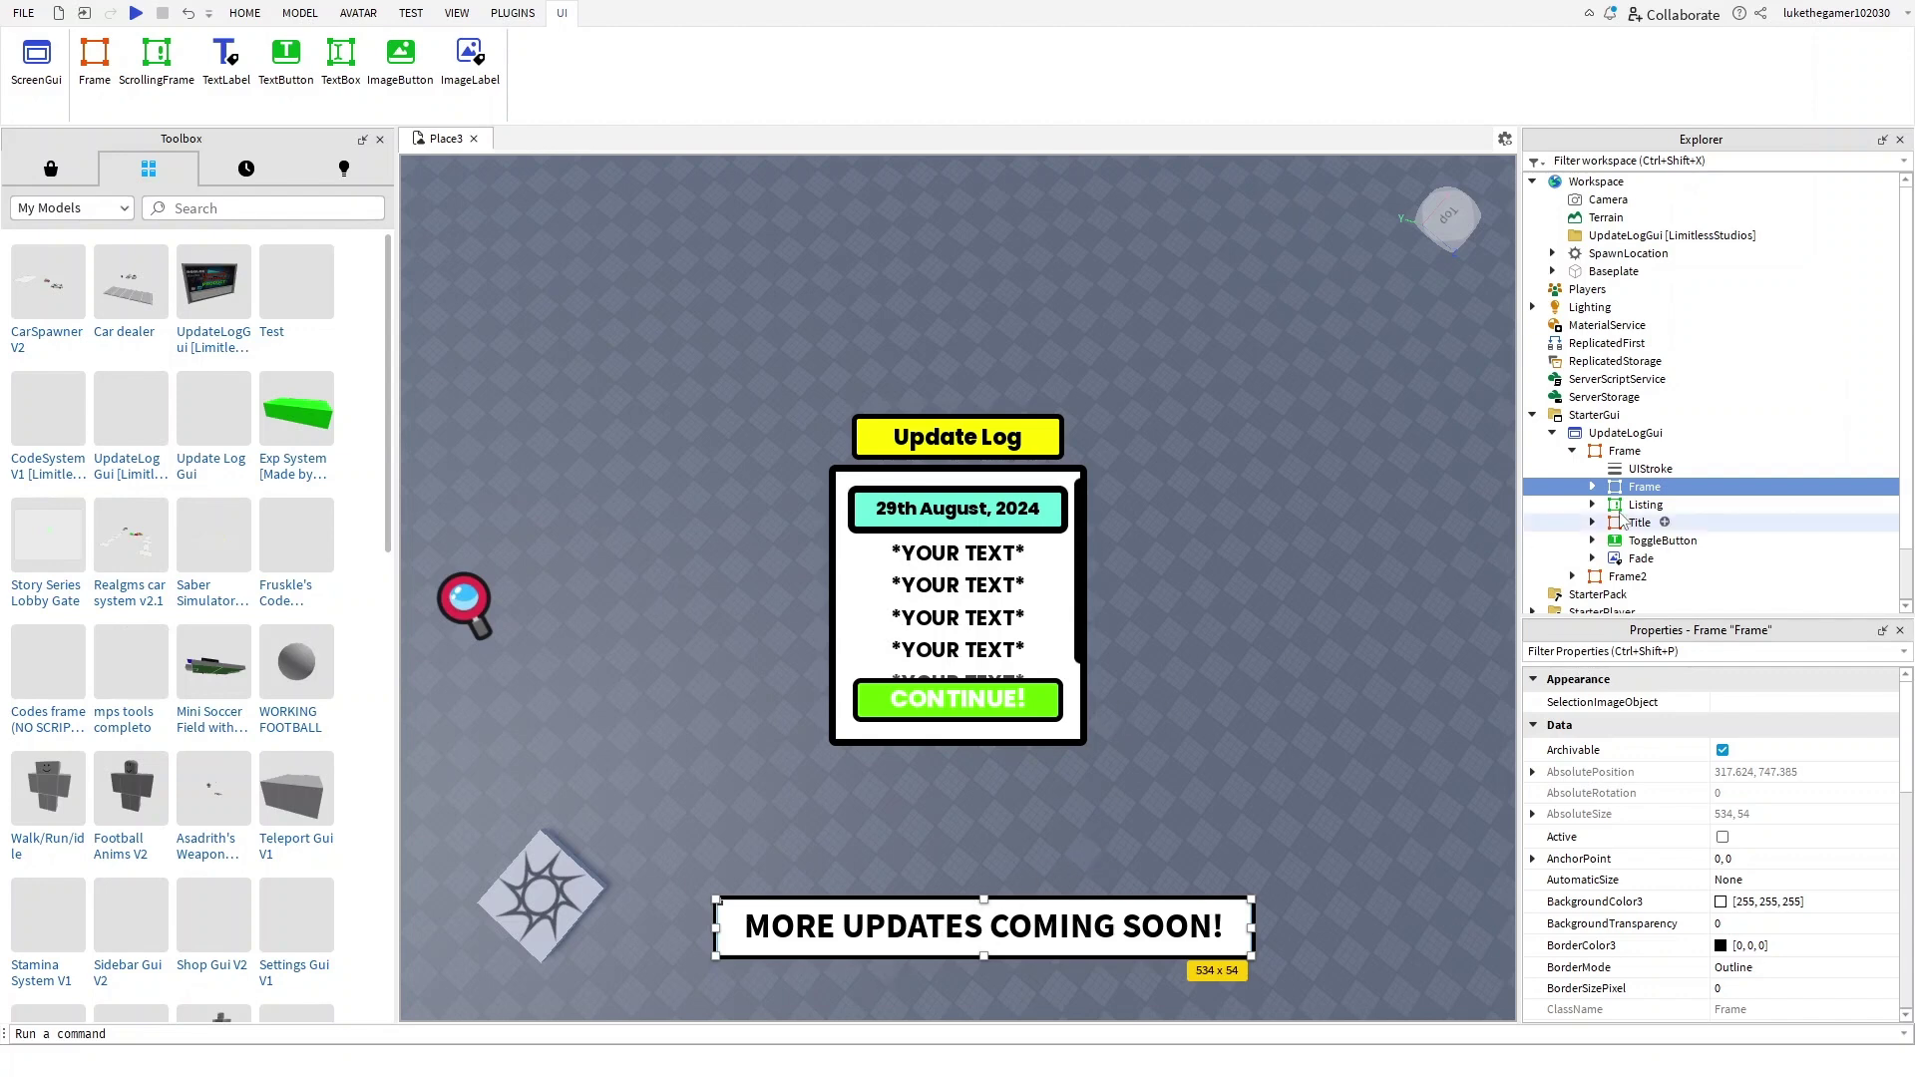
pyautogui.click(1631, 505)
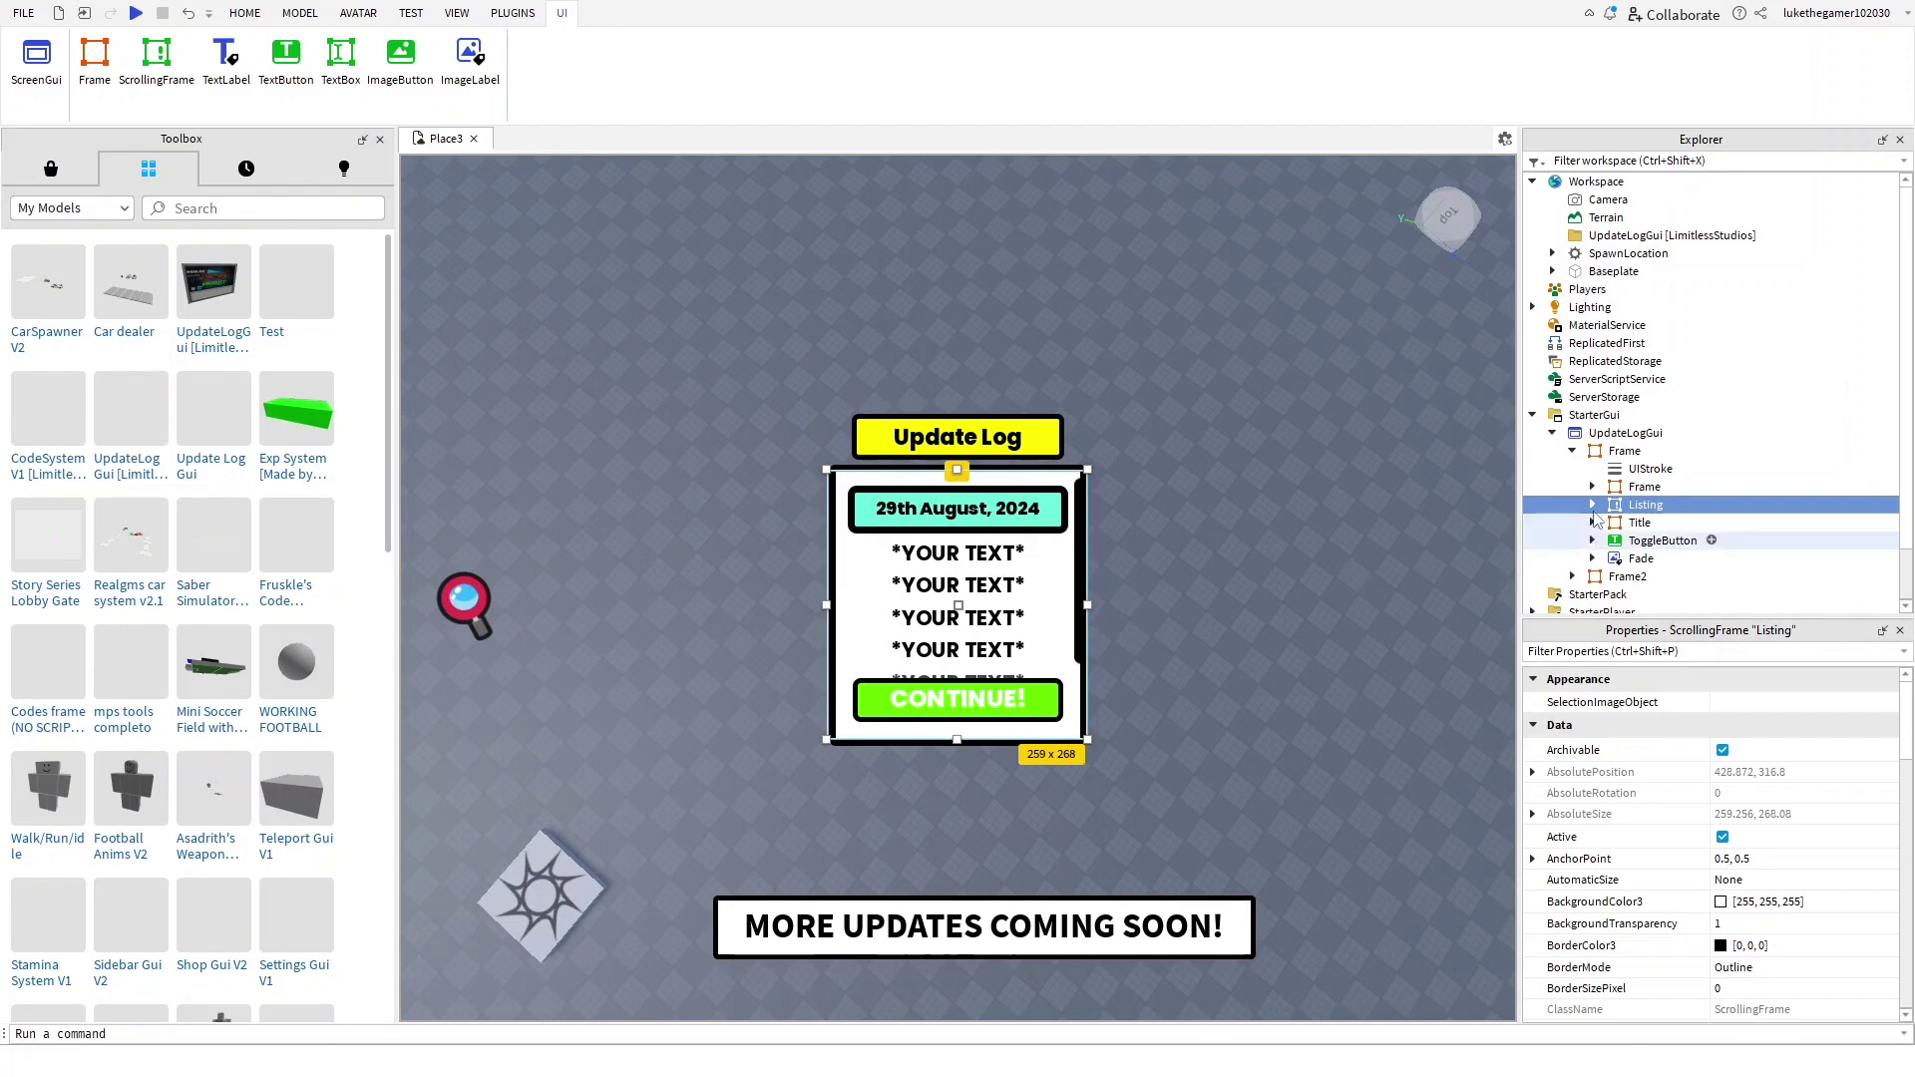
pyautogui.click(1594, 506)
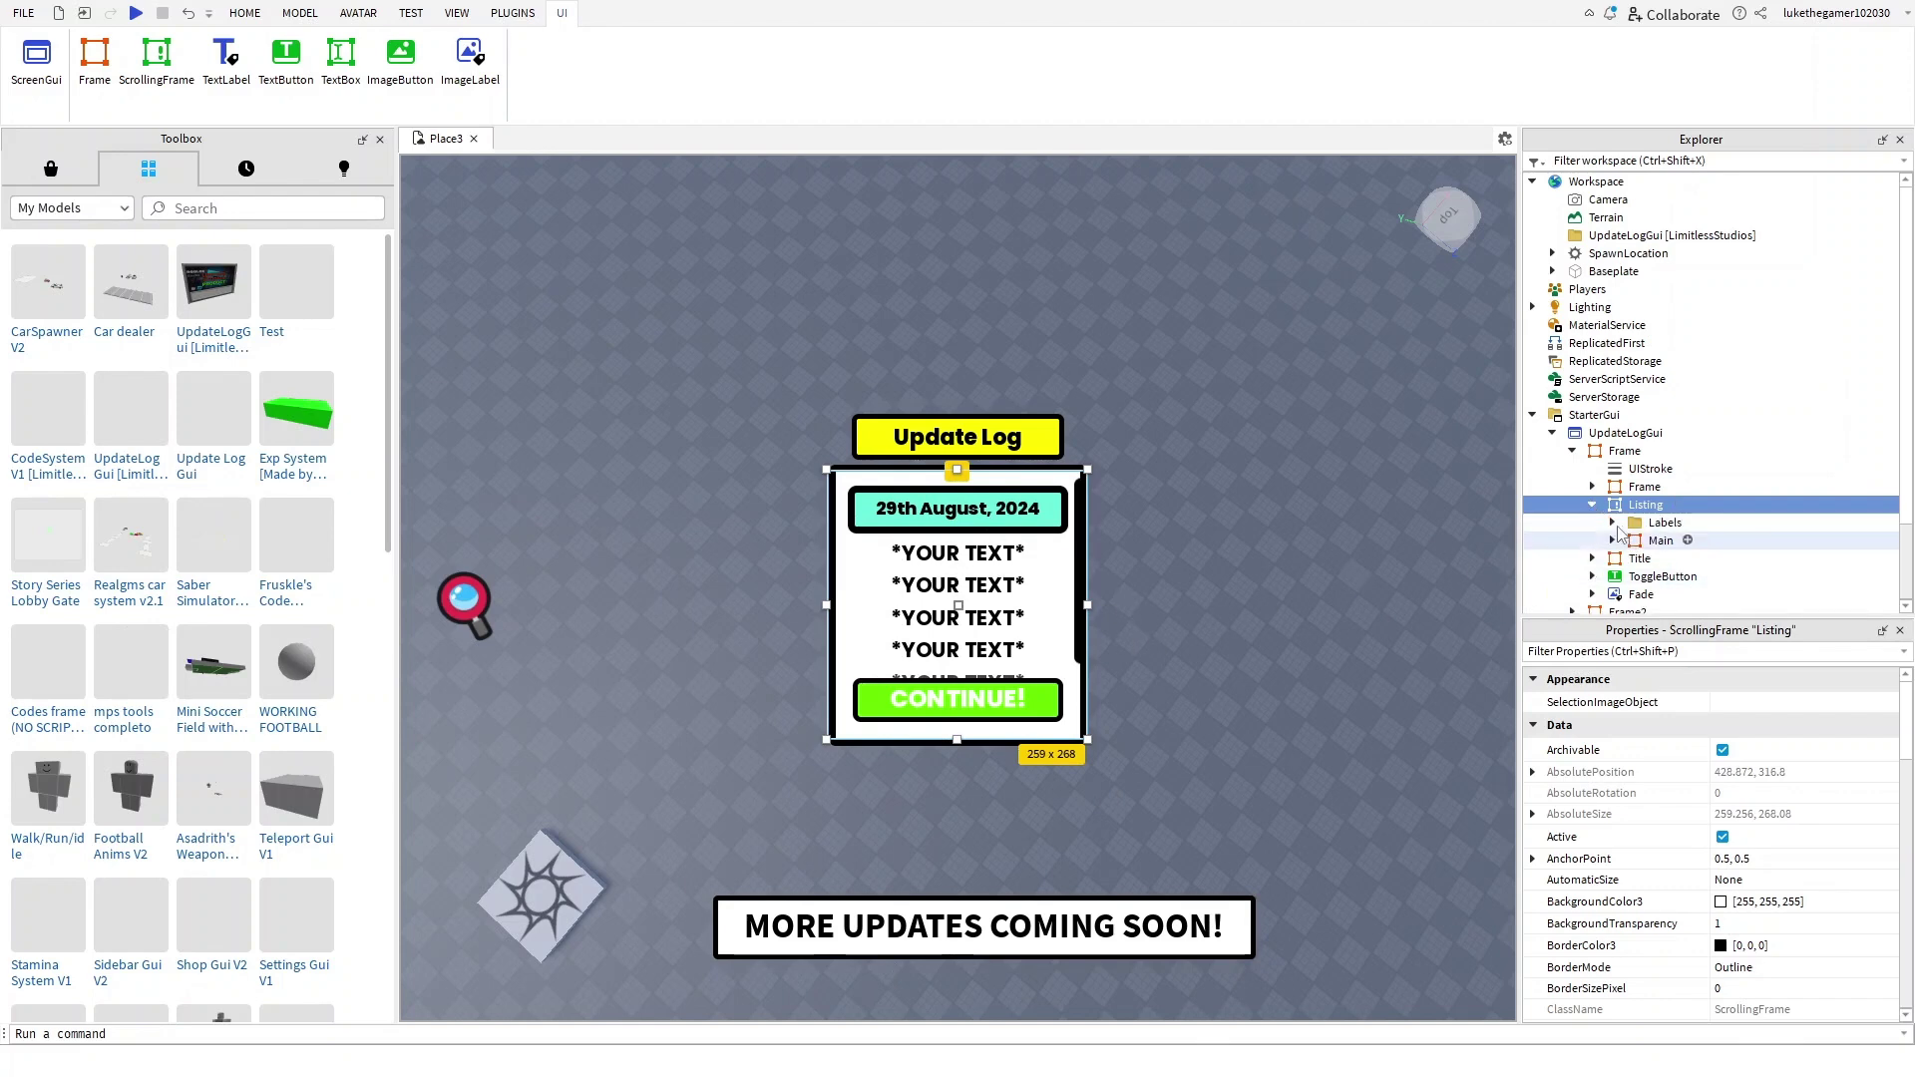
pyautogui.click(1614, 522)
pyautogui.scroll(-3, 1638, 479)
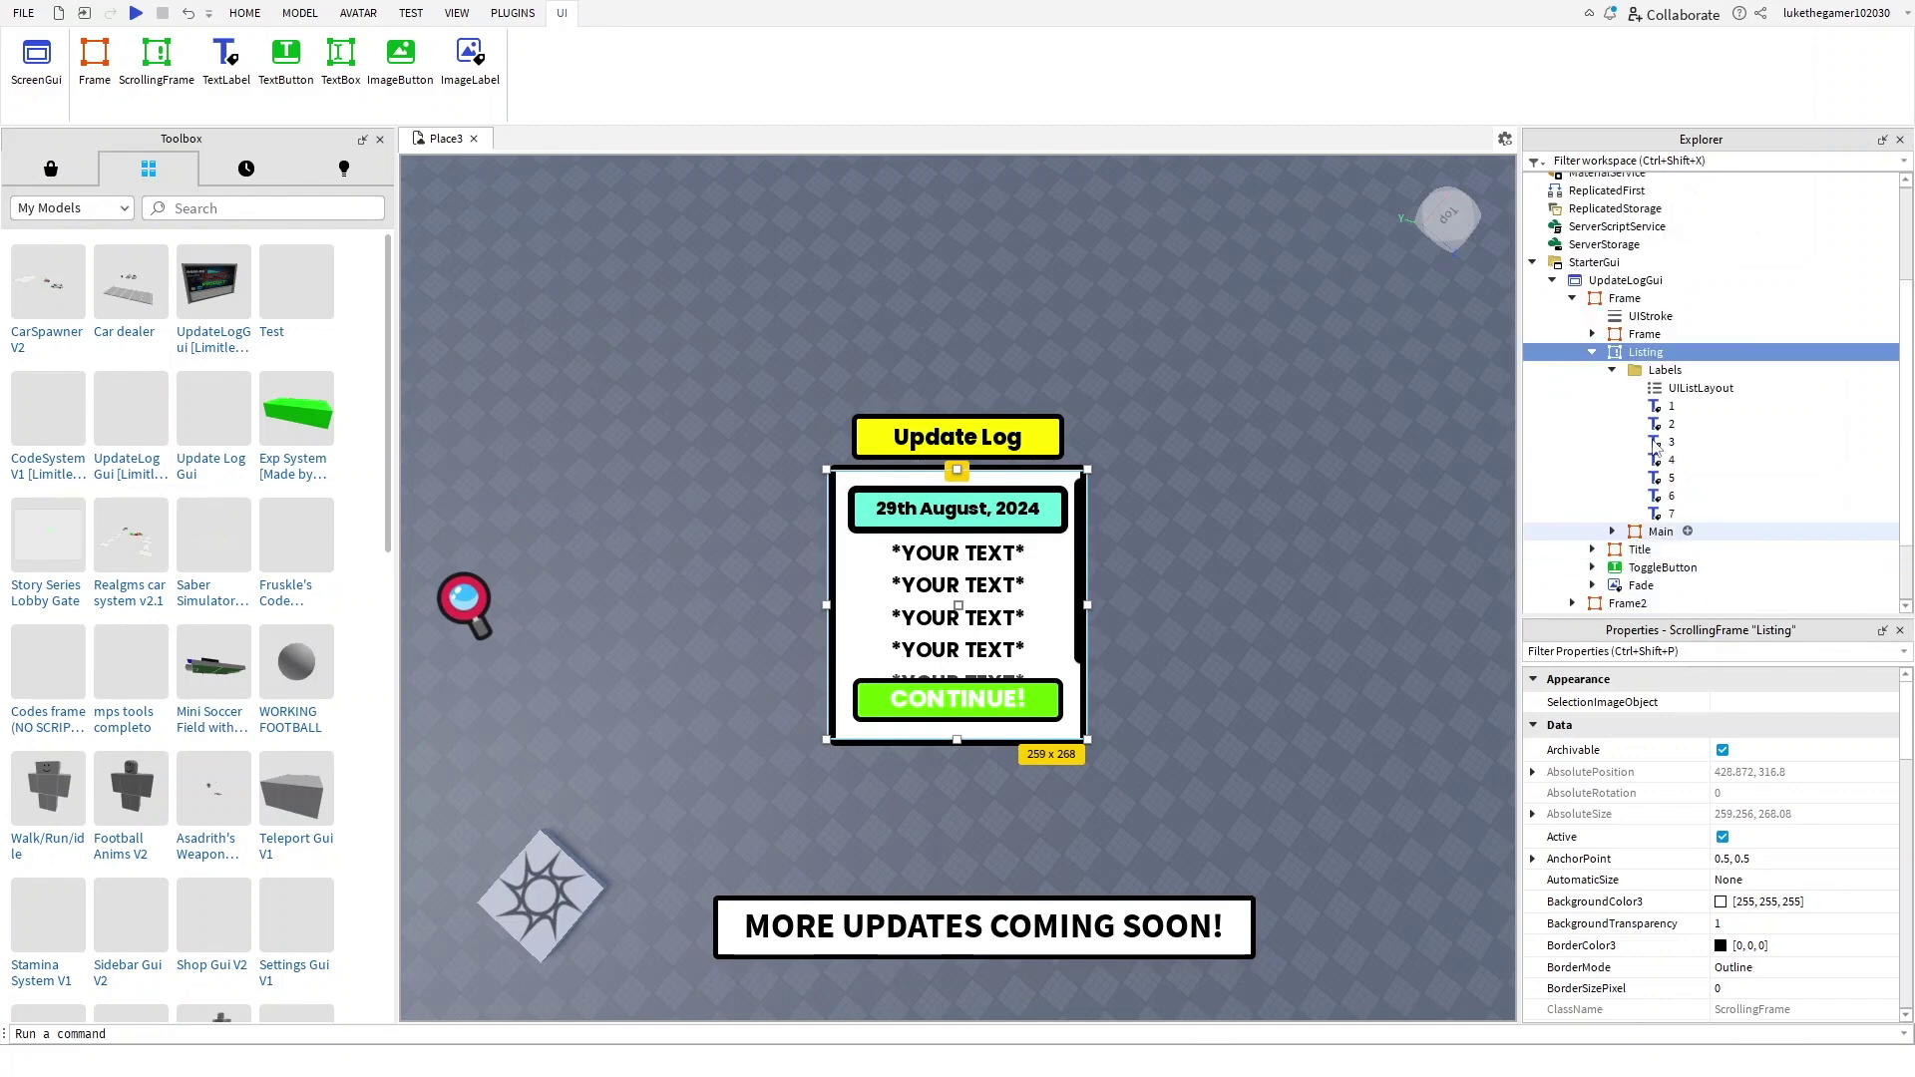
pyautogui.click(1658, 408)
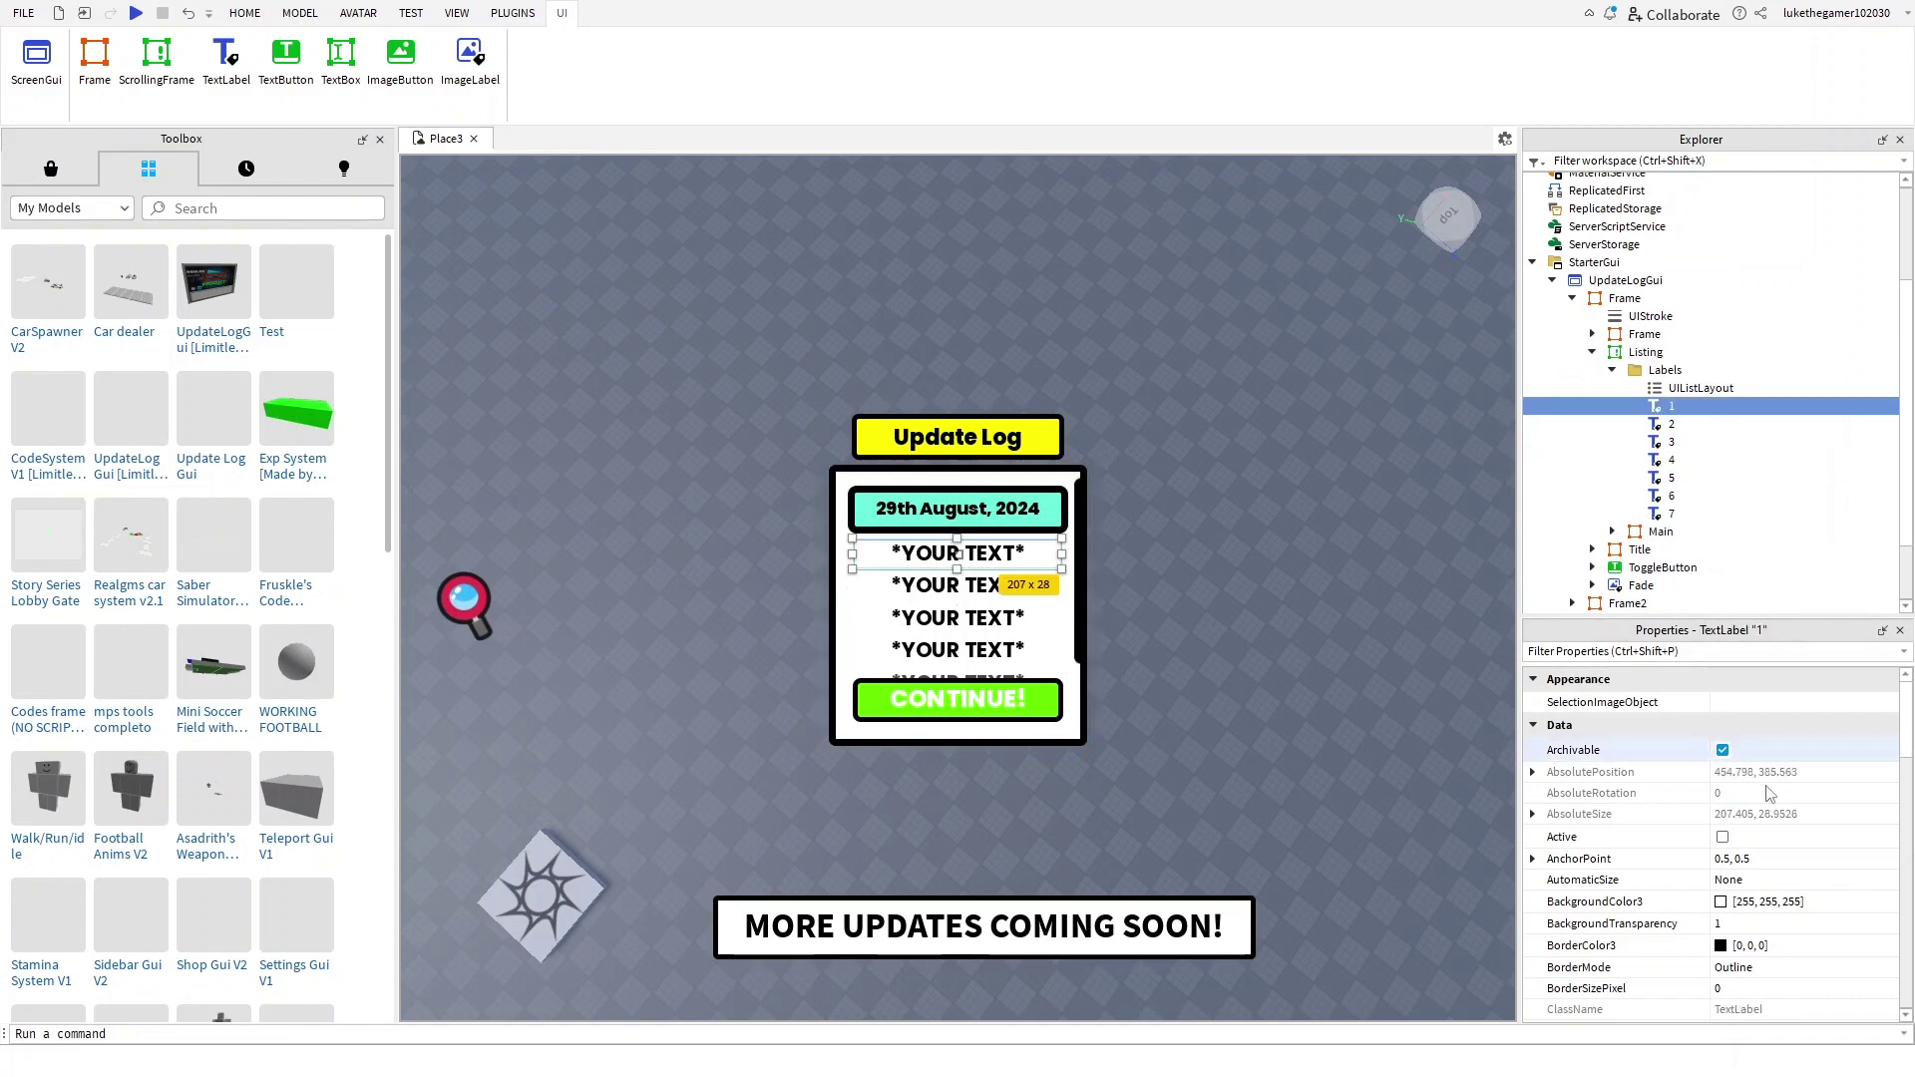
pyautogui.scroll(-3, 1768, 808)
pyautogui.scroll(-3, 1765, 854)
pyautogui.scroll(-3, 1767, 890)
pyautogui.scroll(-2, 1764, 913)
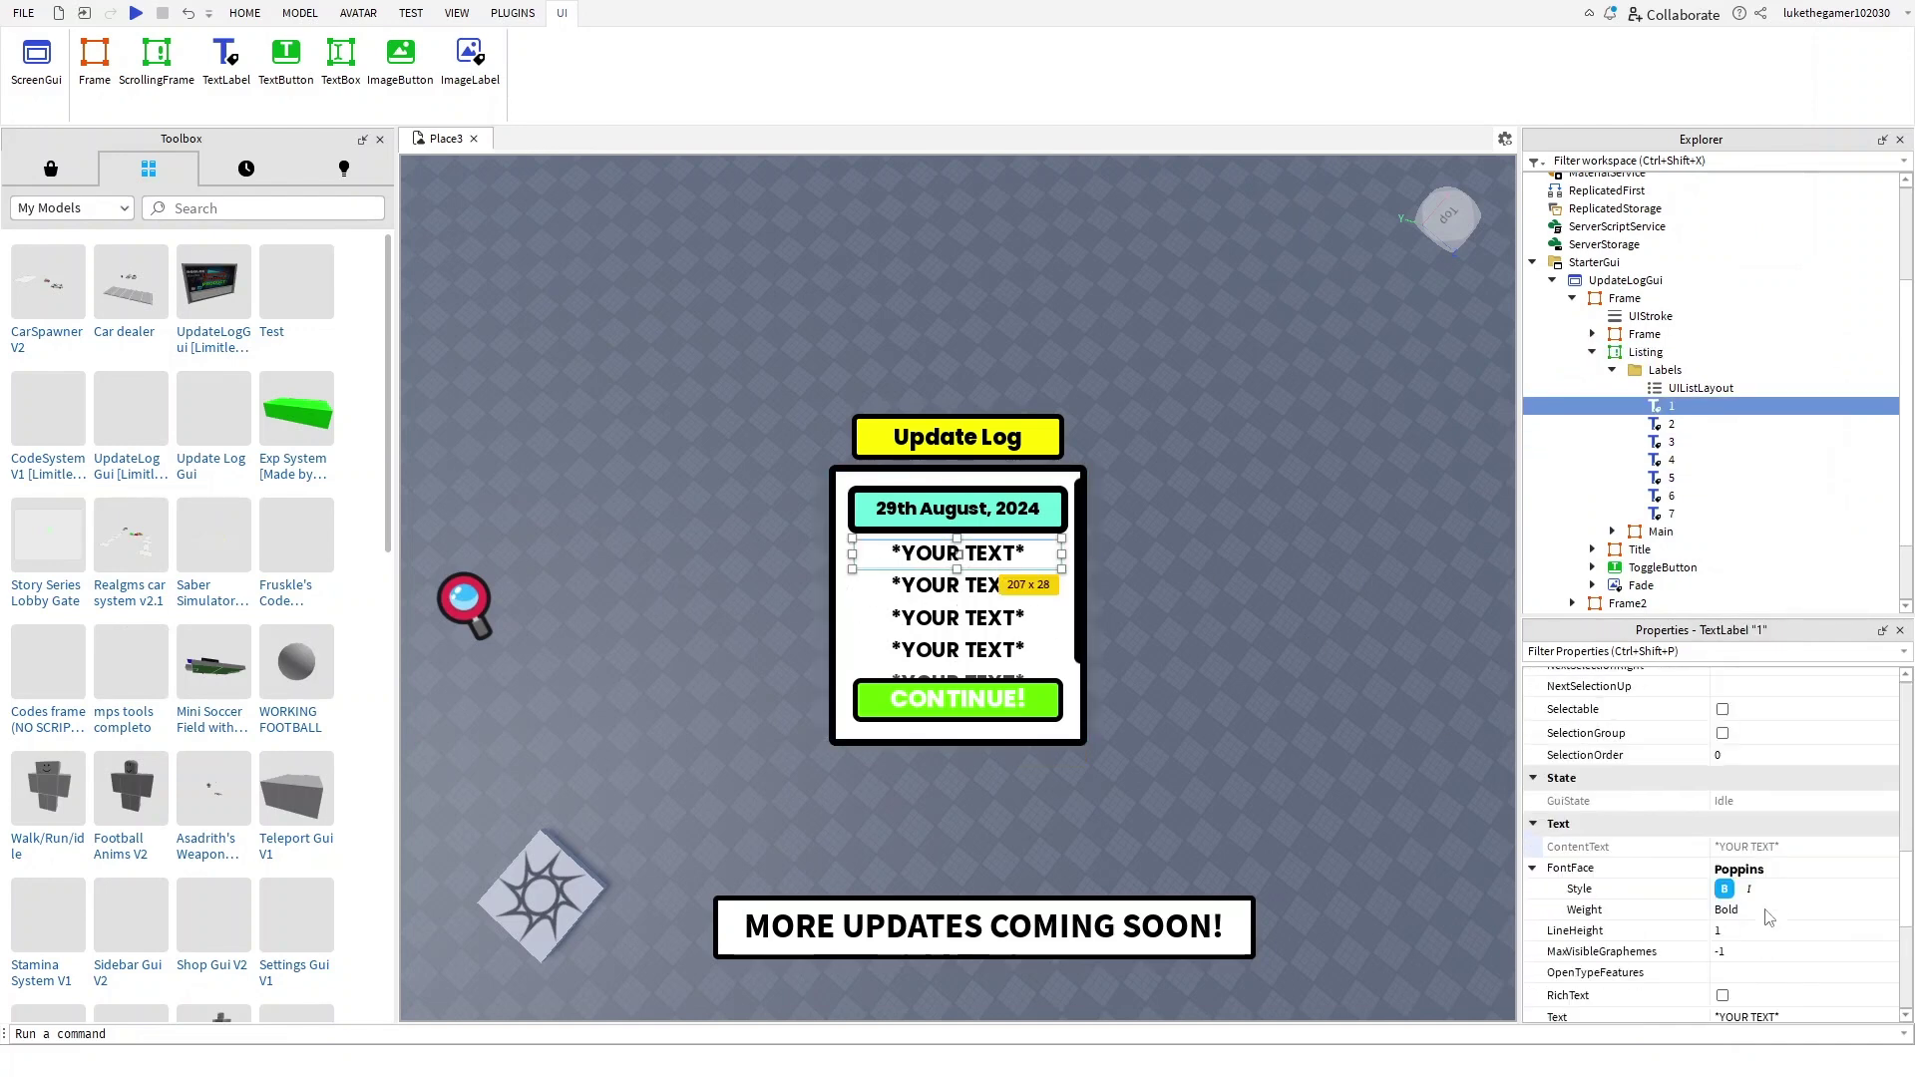
pyautogui.scroll(-1, 1764, 927)
# - Change TextLabel 1's Text to 'map expansion'
pyautogui.click(1753, 951)
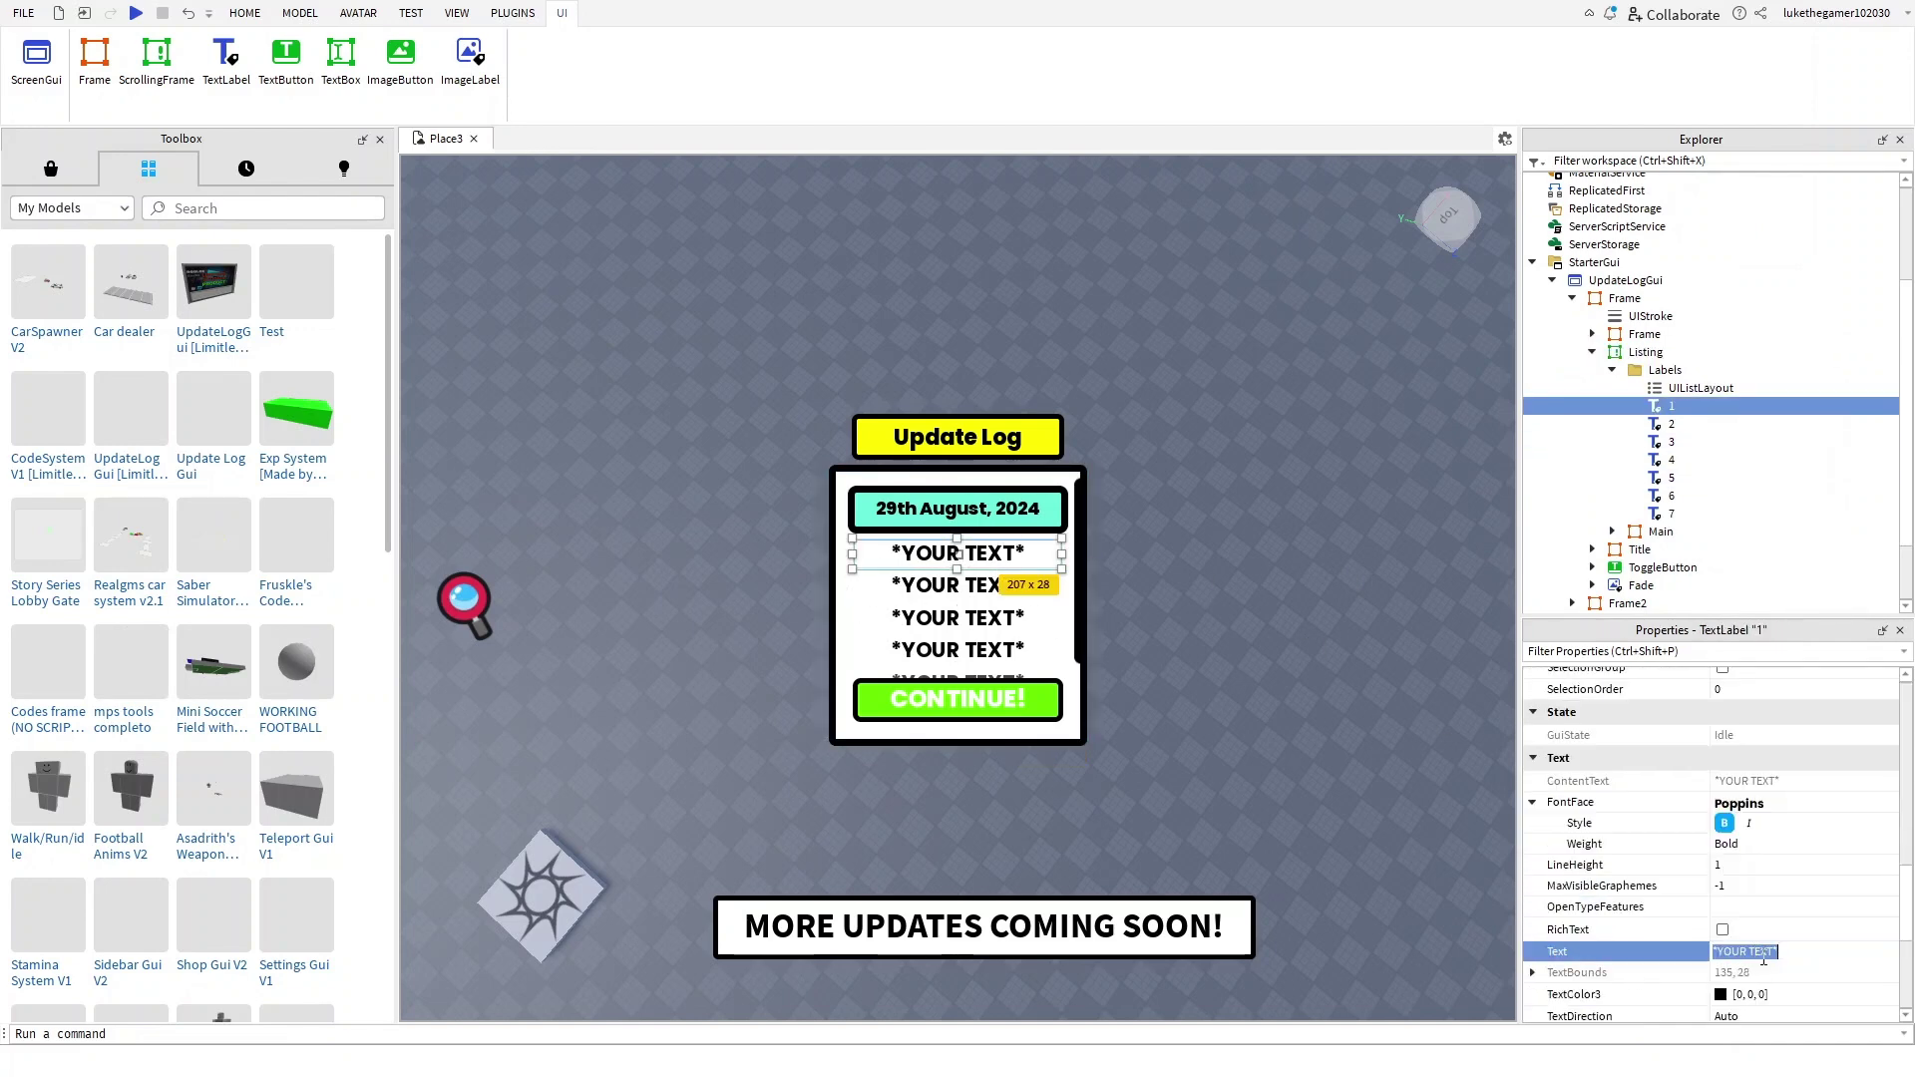
pyautogui.press('BackSpace')
pyautogui.write('on')
pyautogui.press('Return')
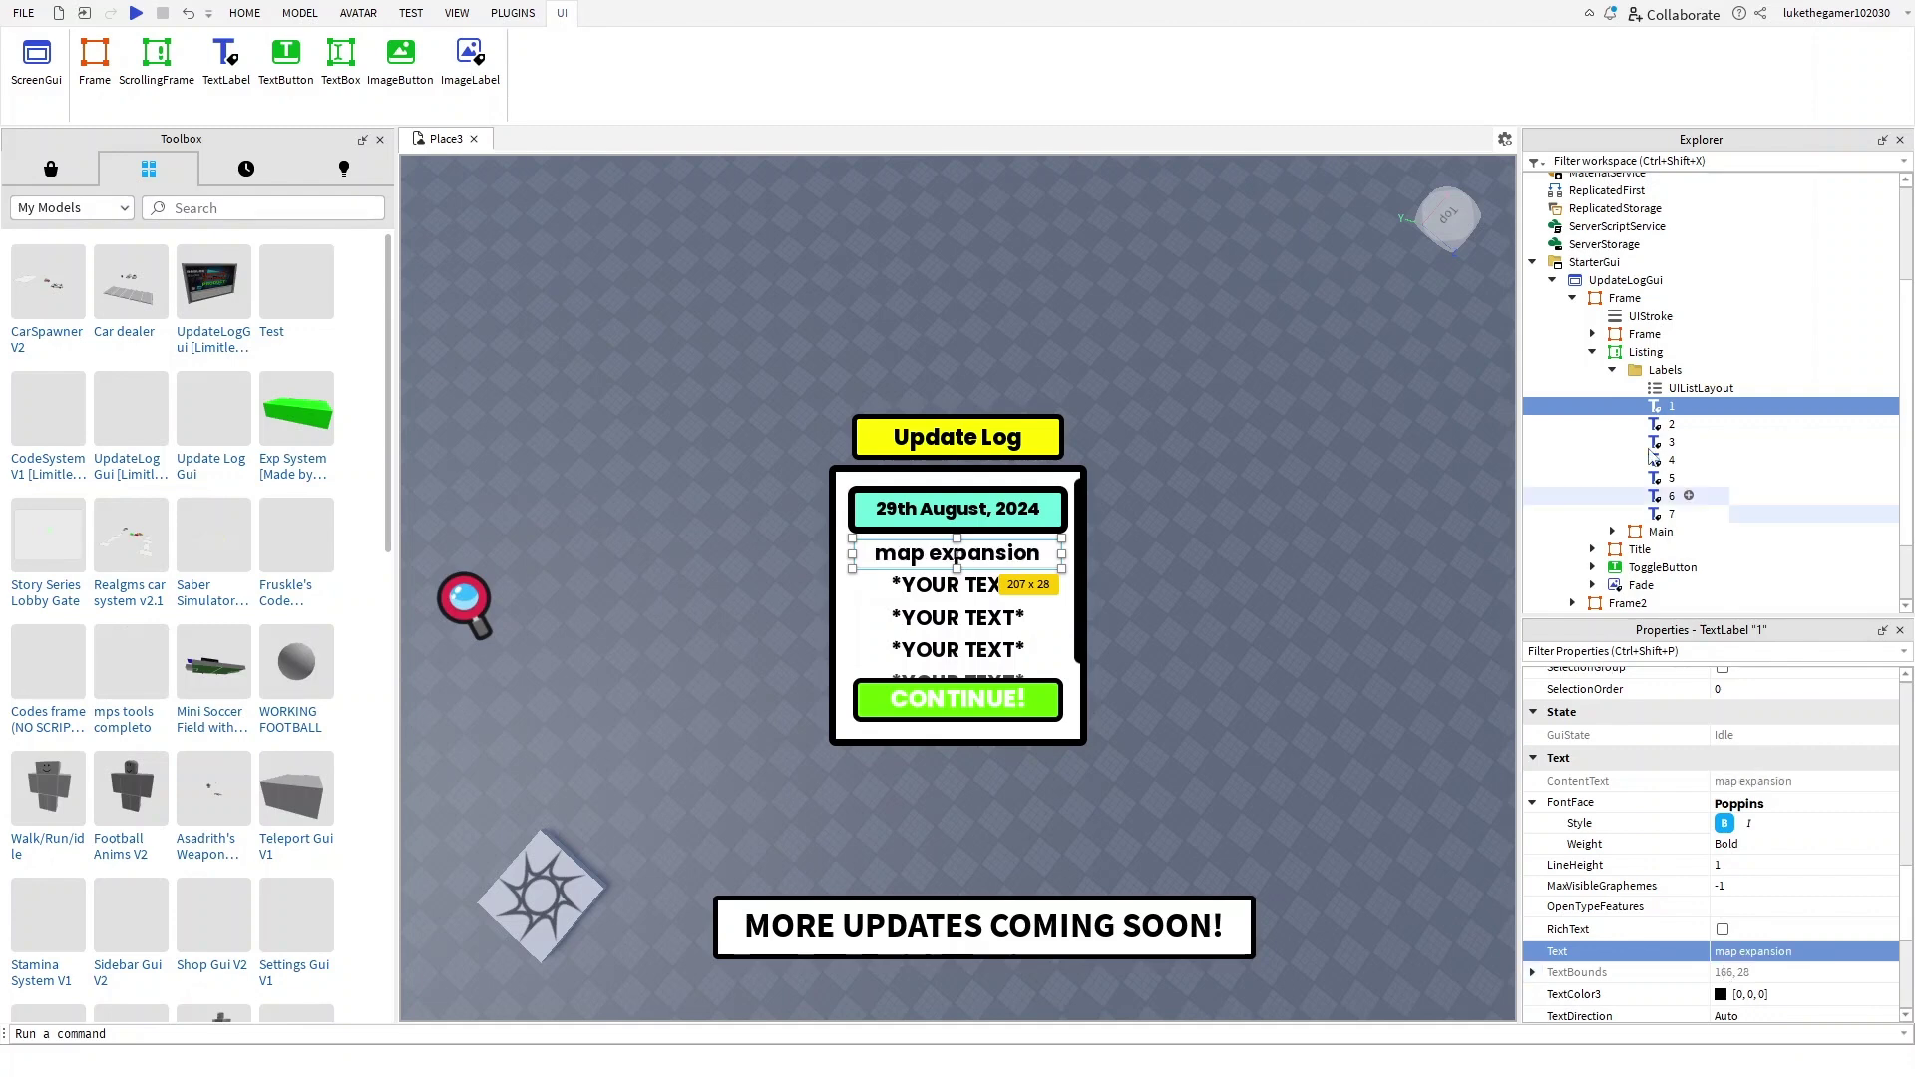
# - Change TextLabel 2's Text to 'subscribe', then deselect it
pyautogui.click(1673, 422)
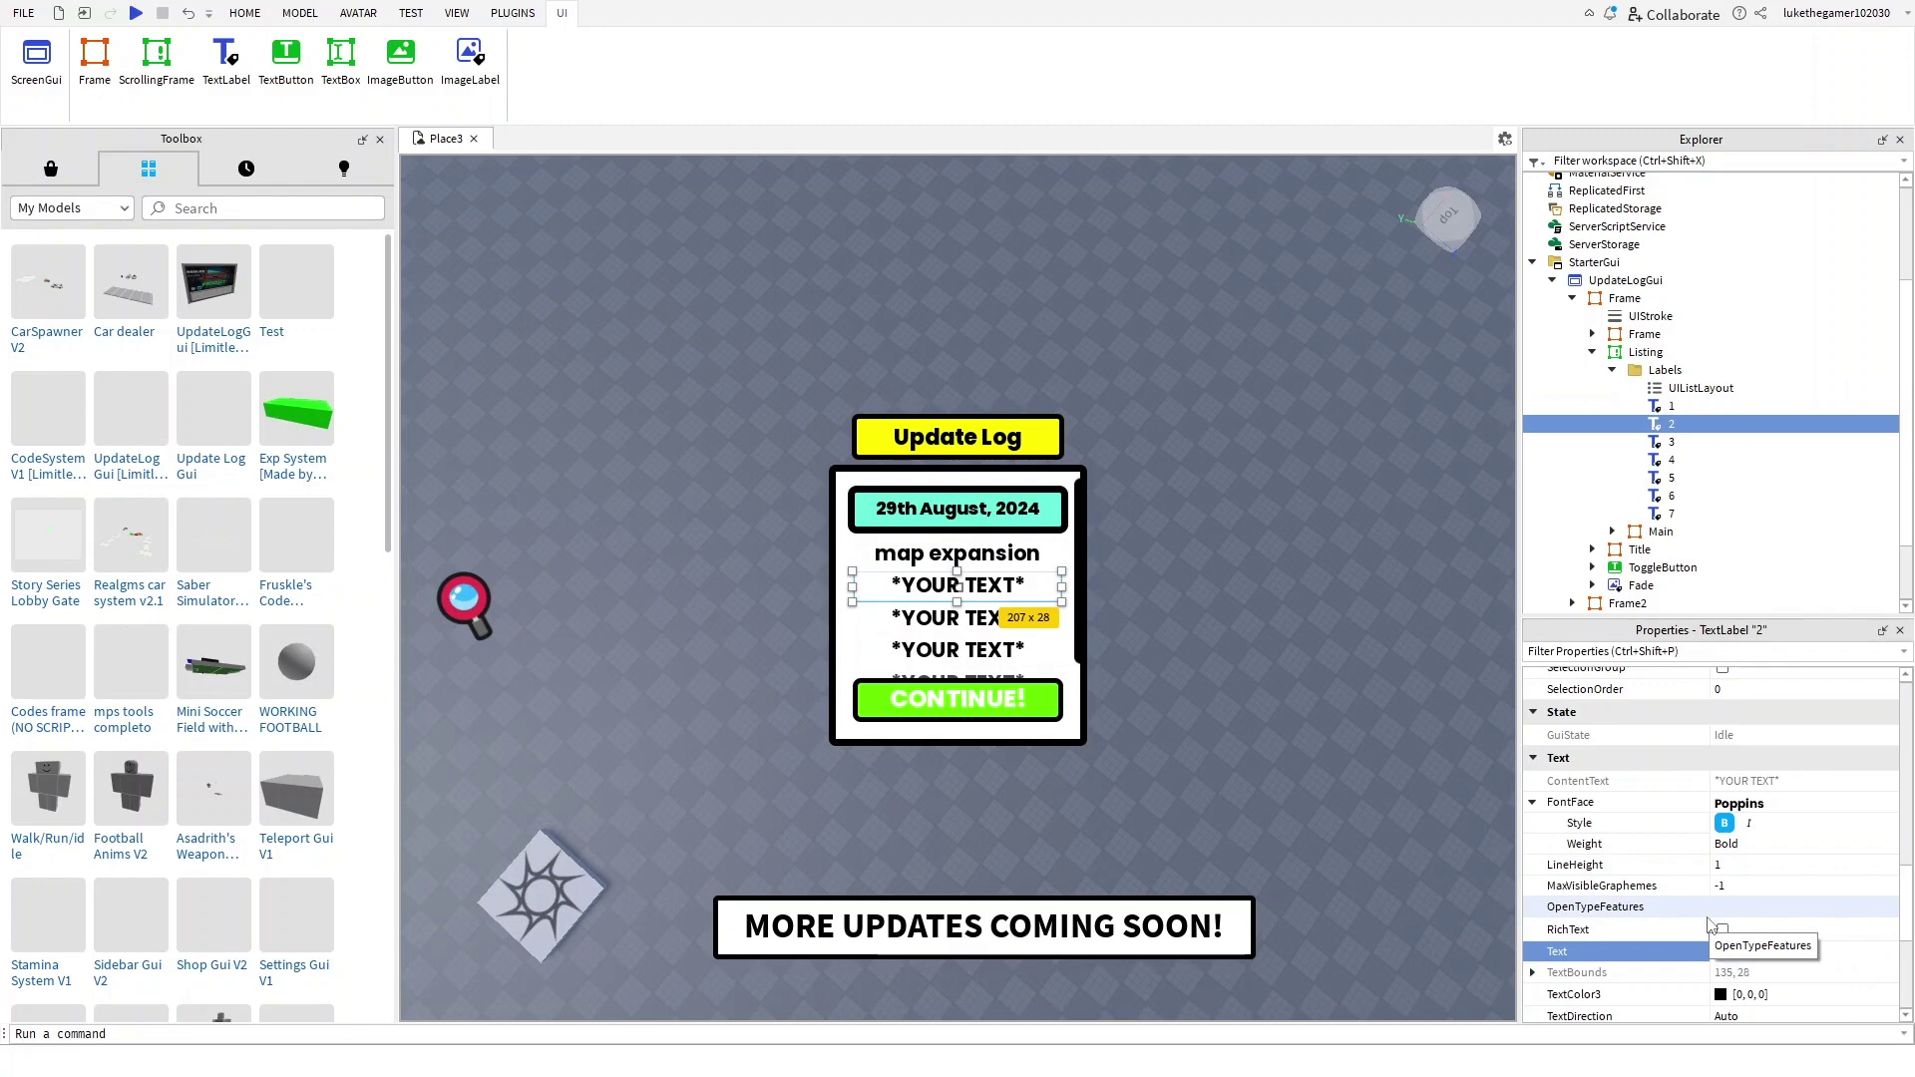
pyautogui.press('Return')
pyautogui.write('subscribe')
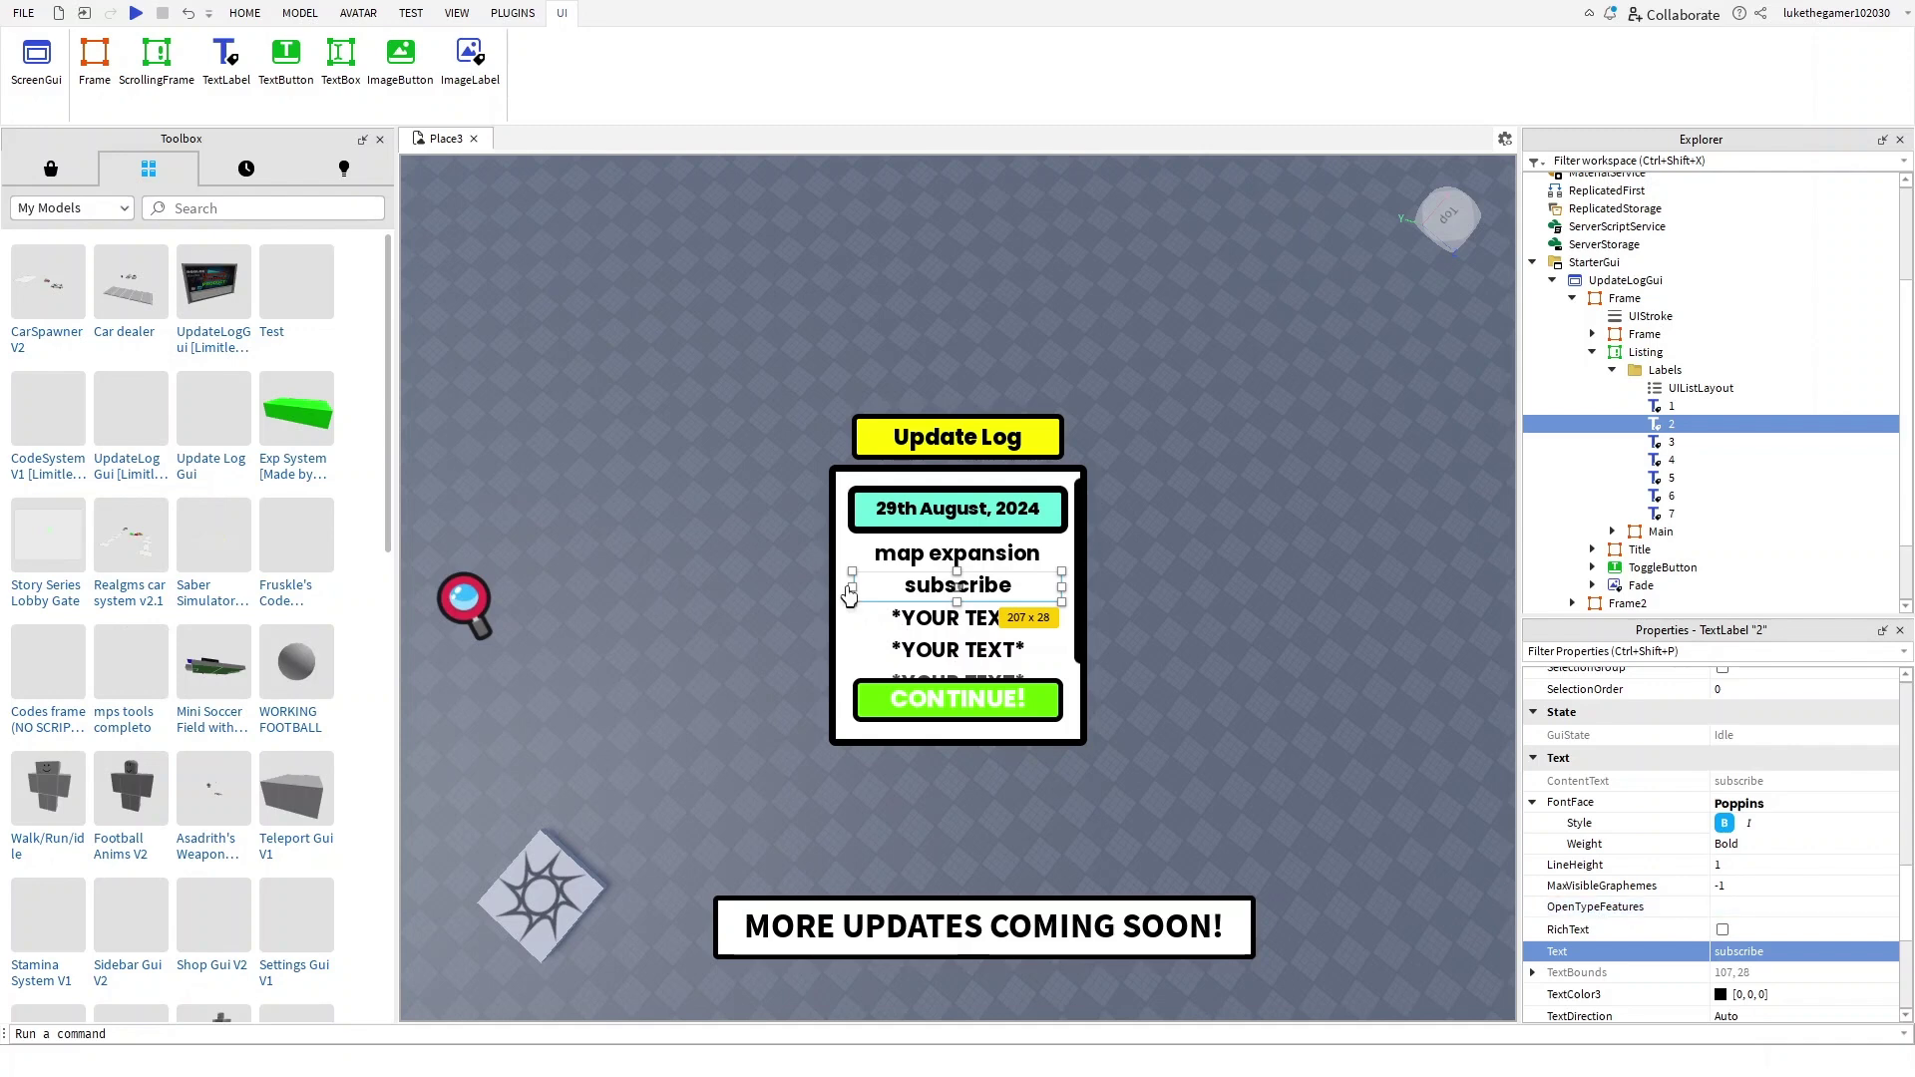
pyautogui.click(799, 456)
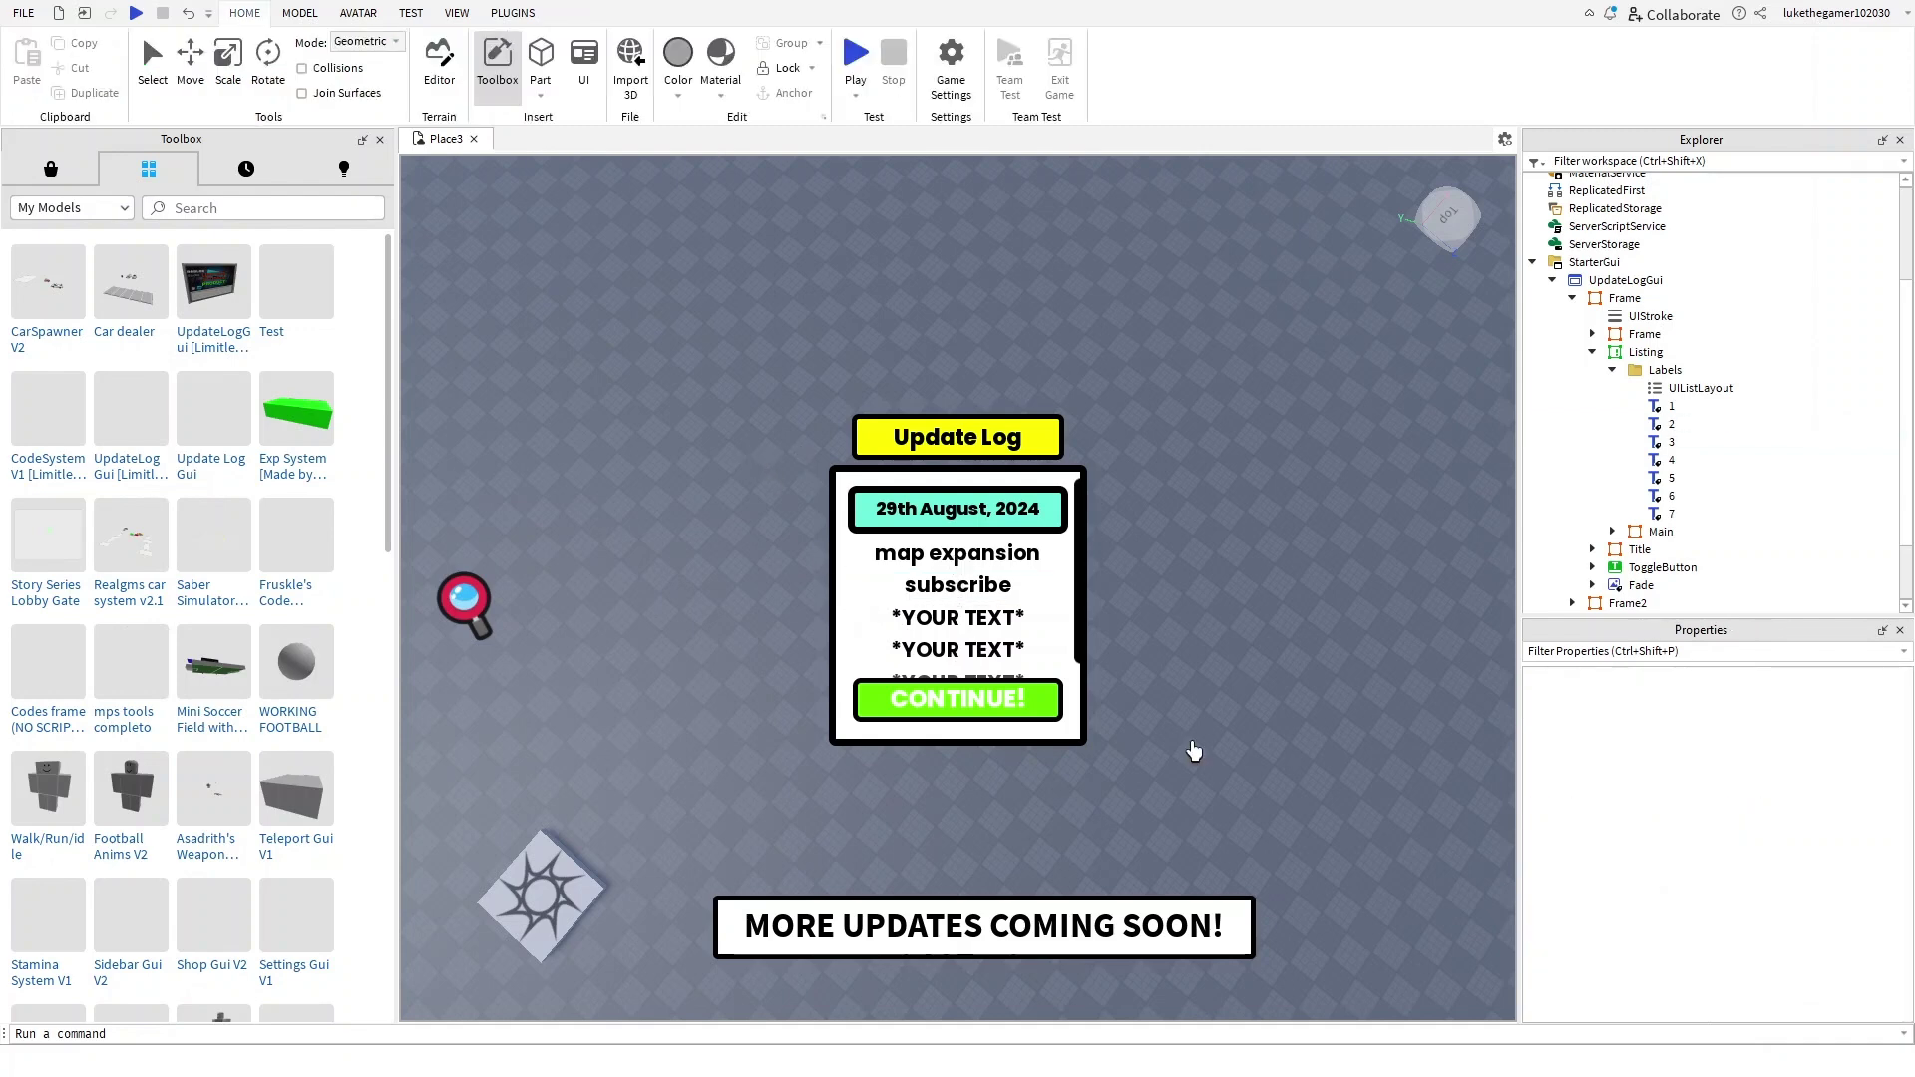
# - Orbit the scene and collapse the Labels and UpdateLogGui nodes in Explorer
pyautogui.moveTo(1192, 750)
pyautogui.mouseDown(button='right')
pyautogui.moveTo(1002, 707)
pyautogui.moveTo(1481, 716)
pyautogui.moveTo(1404, 685)
pyautogui.moveTo(1104, 662)
pyautogui.mouseUp(button='right')
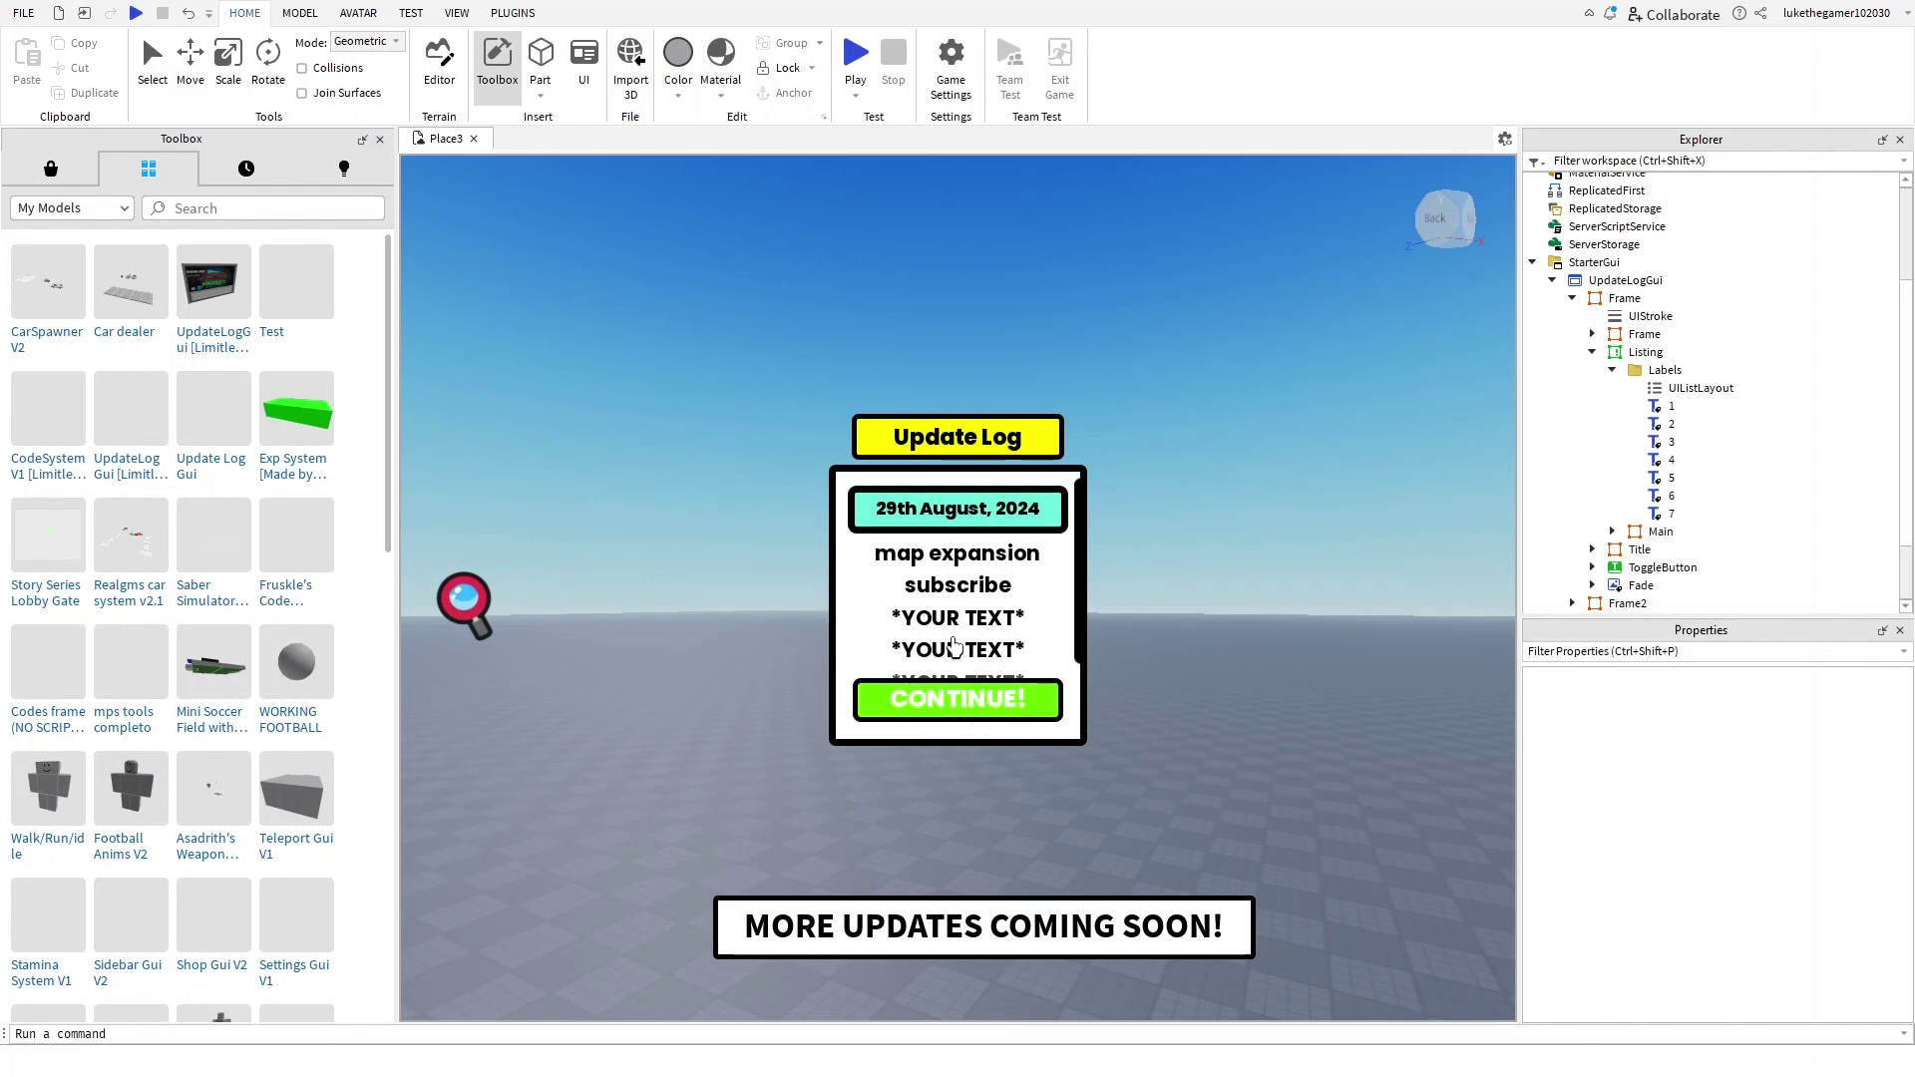
pyautogui.scroll(-1, 983, 666)
pyautogui.scroll(-2, 983, 646)
pyautogui.scroll(3, 944, 659)
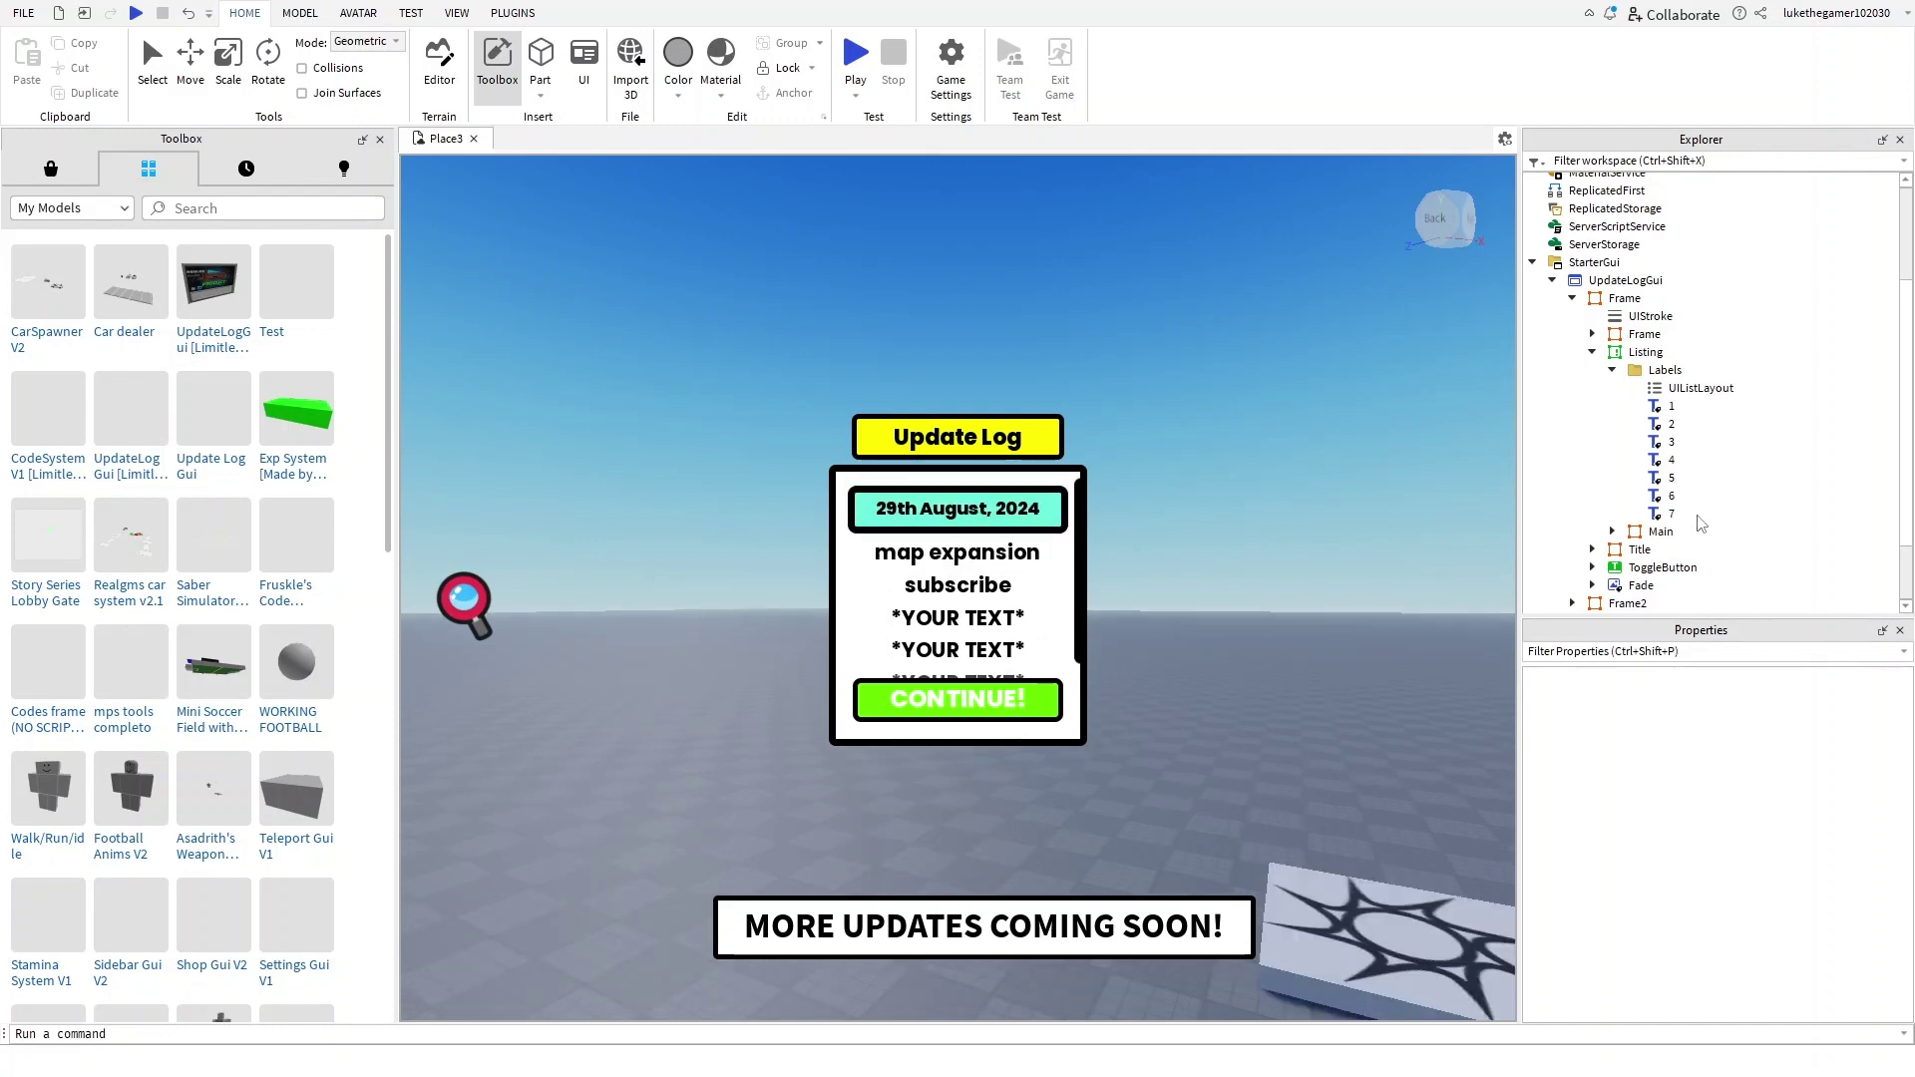
pyautogui.click(1613, 370)
pyautogui.scroll(1, 1594, 367)
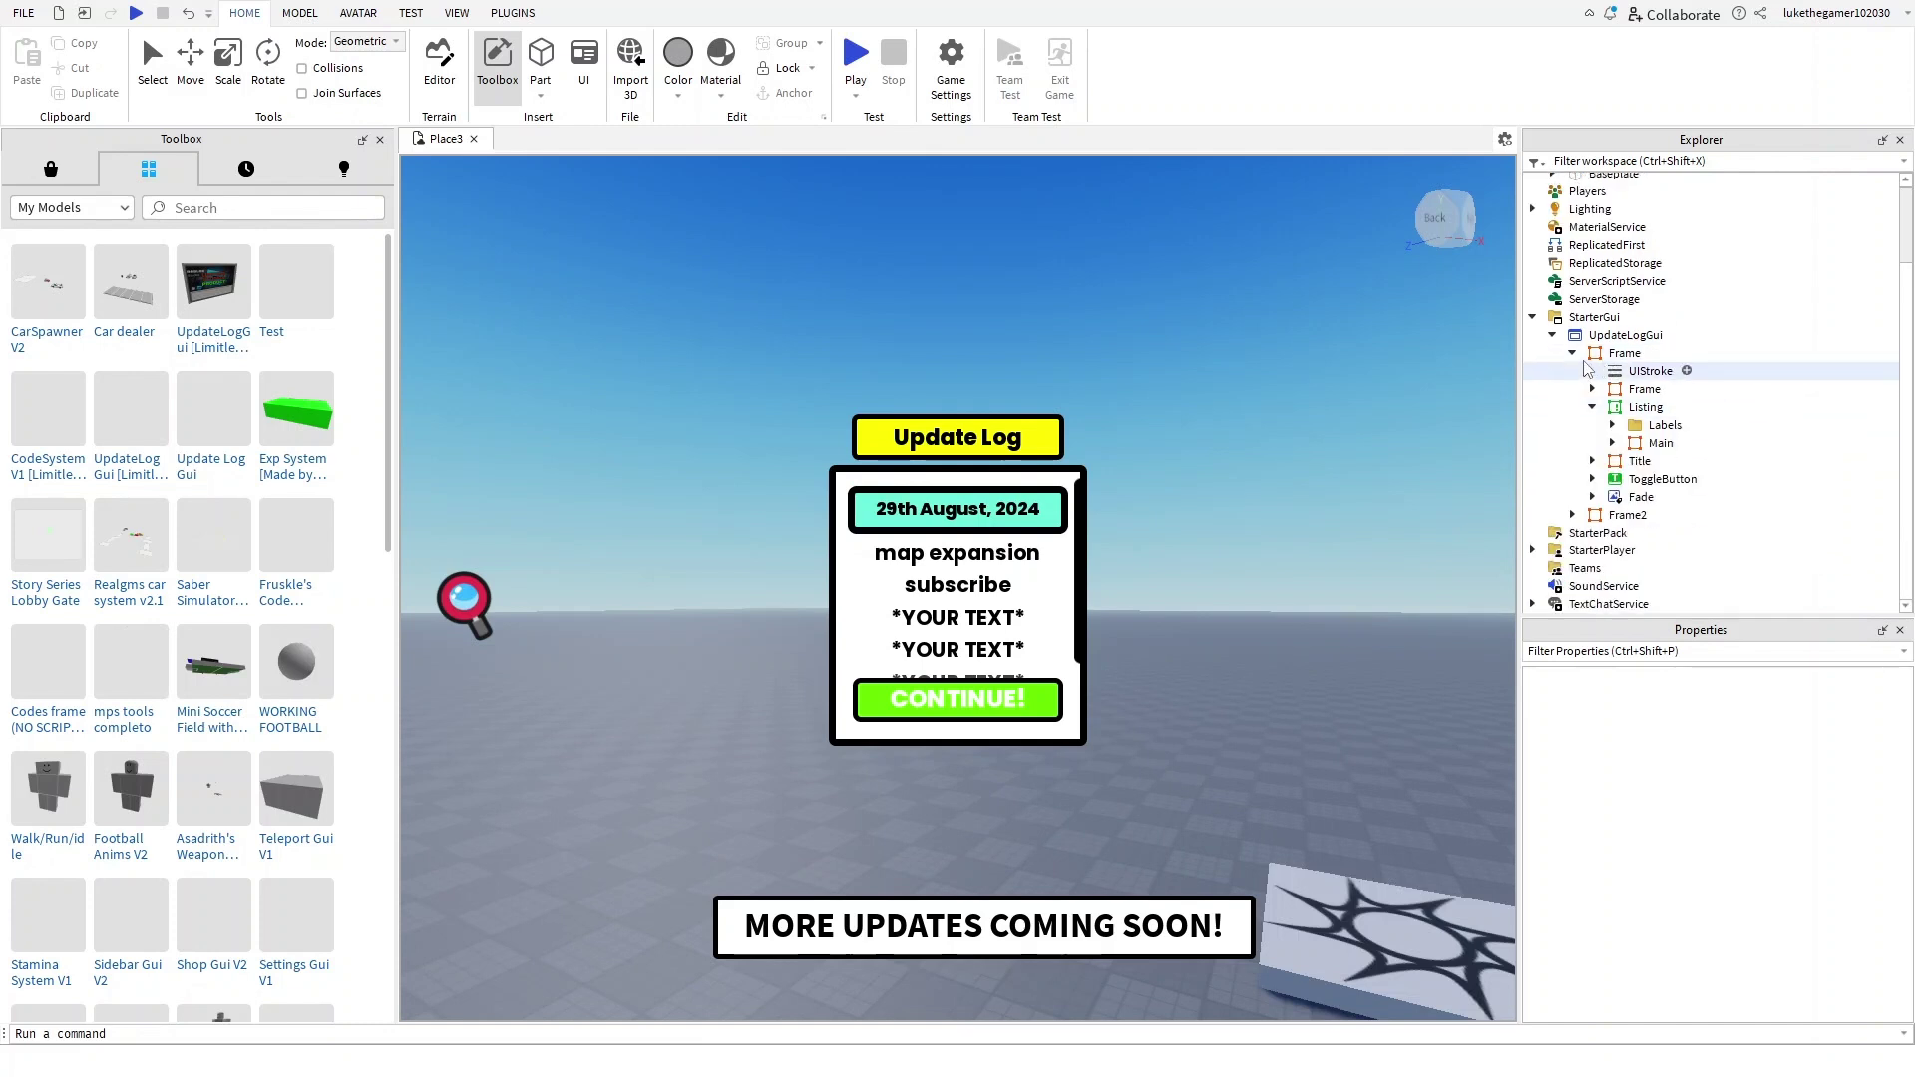
pyautogui.click(1552, 334)
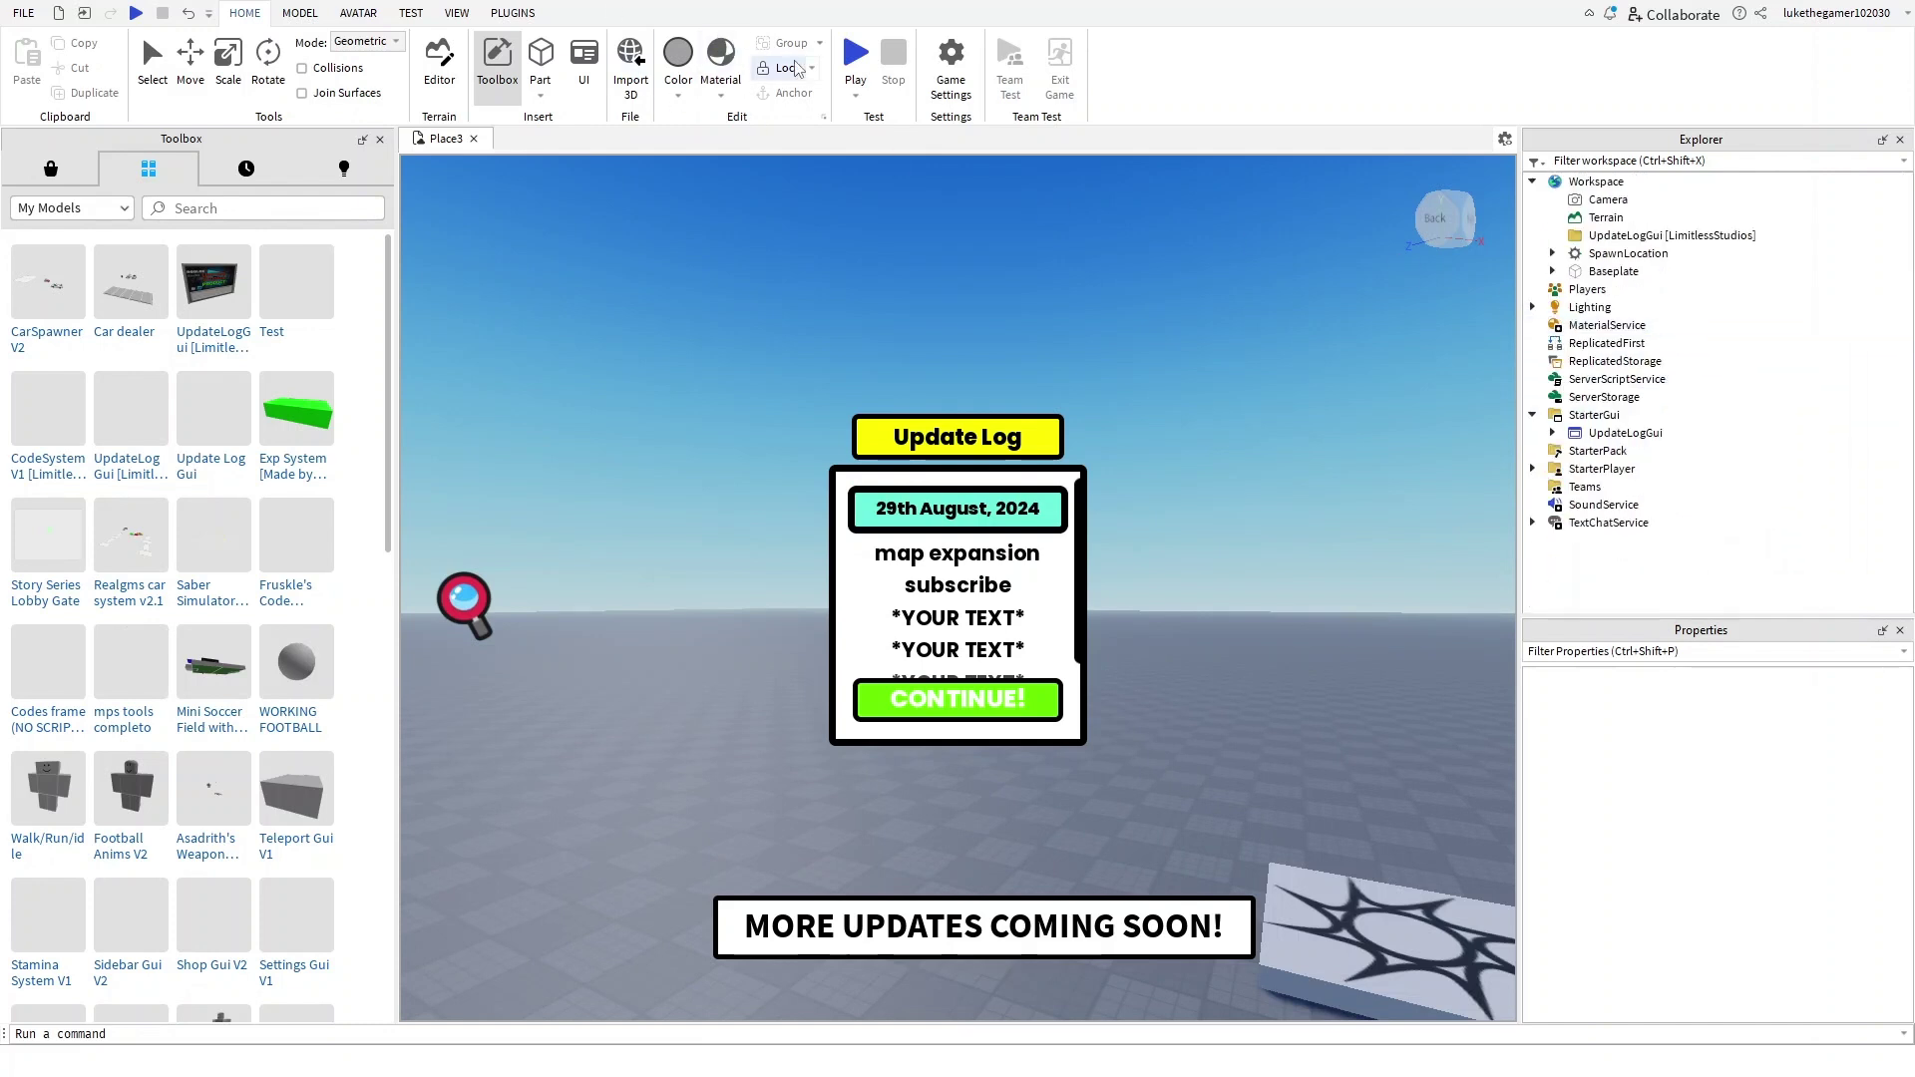
# - Start the play test, close the Update Log popup with CONTINUE, and walk forward
pyautogui.click(852, 64)
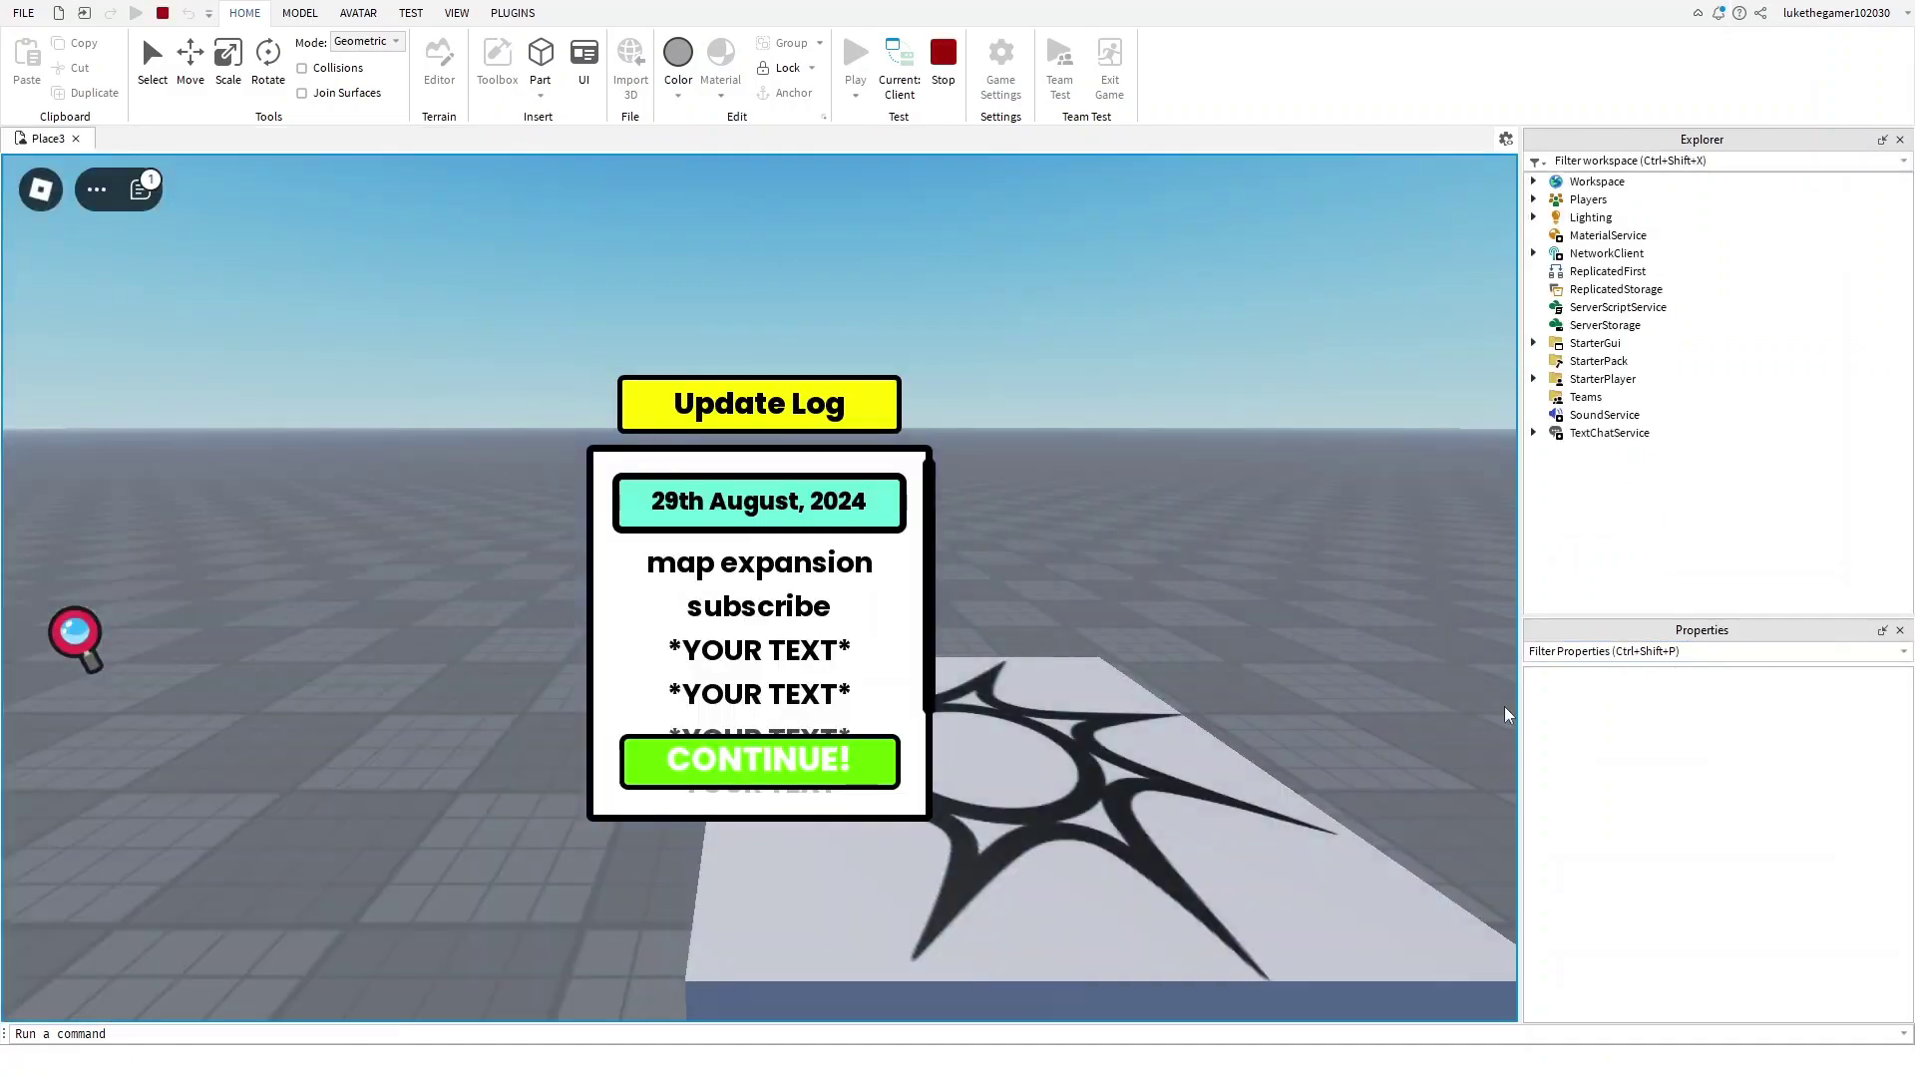
pyautogui.moveTo(482, 609)
pyautogui.mouseDown(button='right')
pyautogui.moveTo(680, 385)
pyautogui.moveTo(643, 715)
pyautogui.mouseUp(button='right')
pyautogui.scroll(-1, 767, 664)
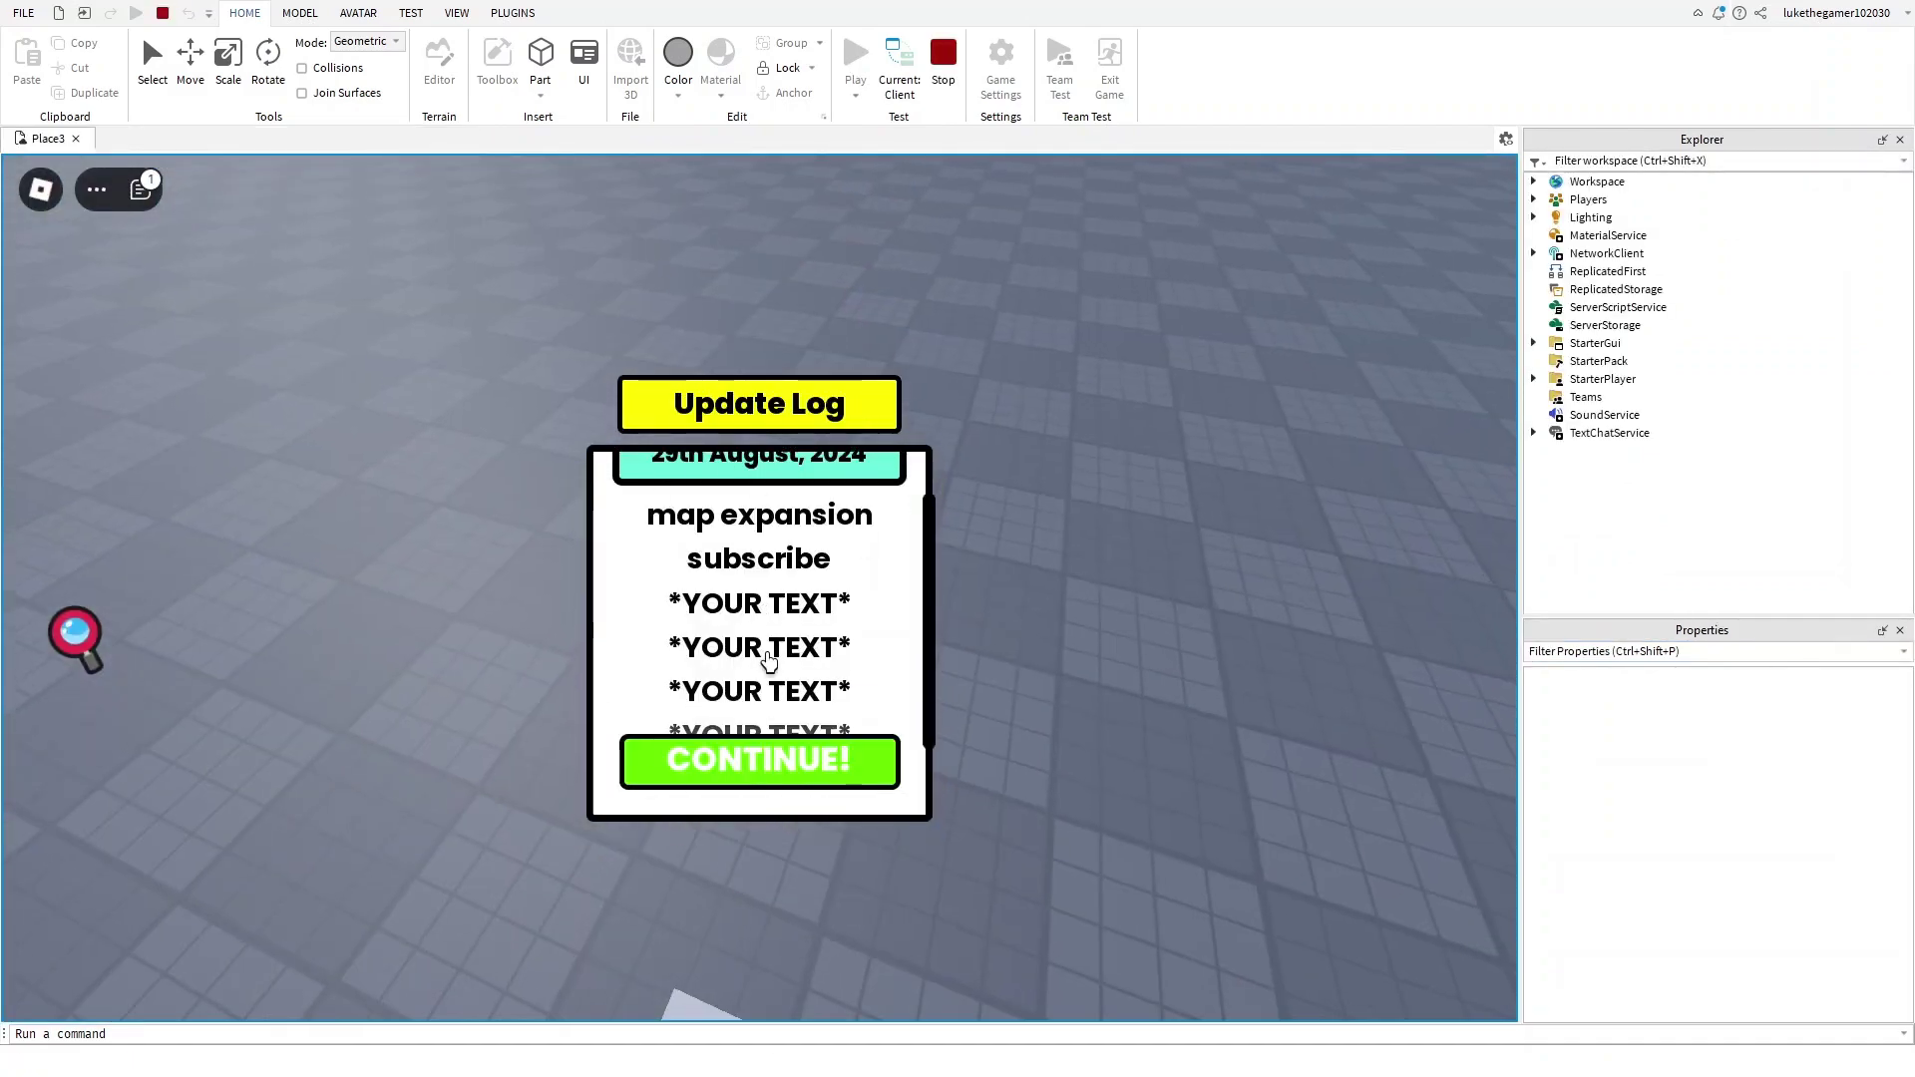
pyautogui.scroll(-2, 768, 663)
pyautogui.moveTo(1013, 715); pyautogui.dragTo(825, 697, button='right')
pyautogui.scroll(3, 907, 650)
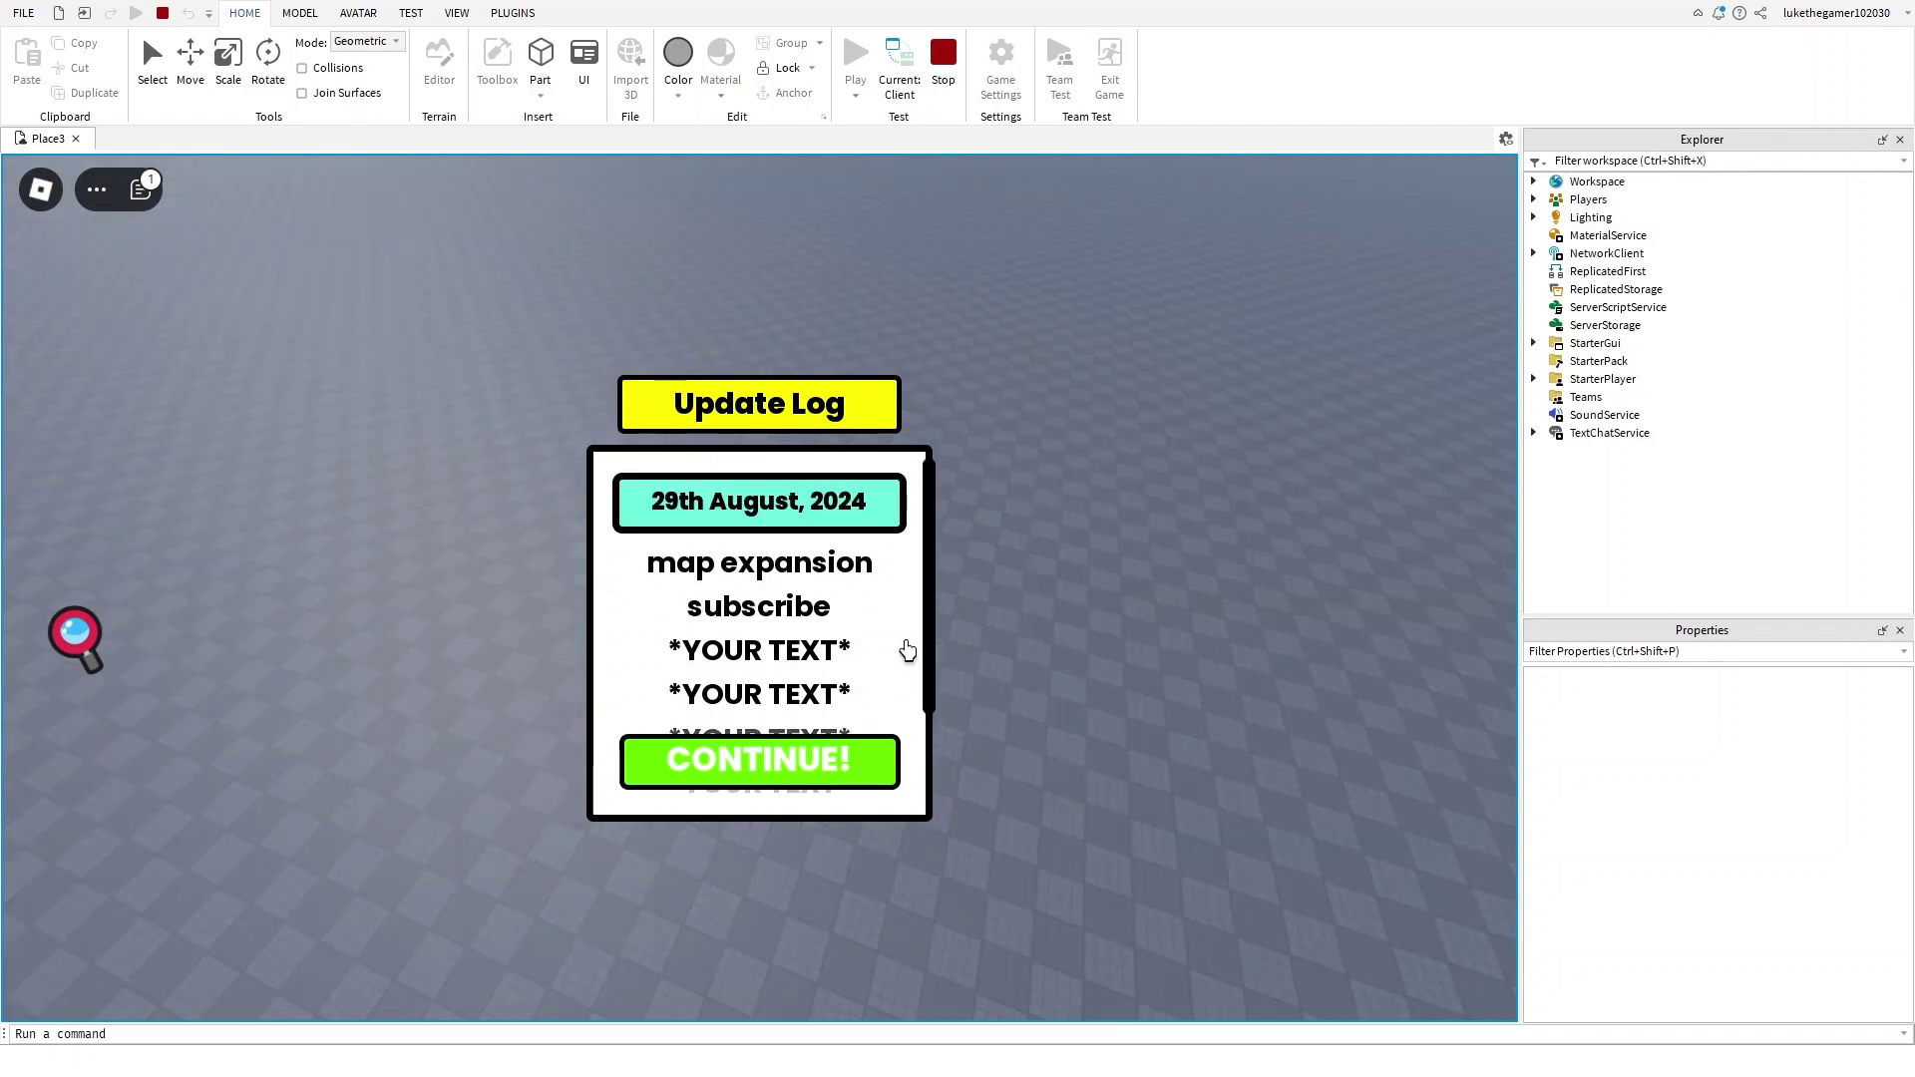
pyautogui.moveTo(908, 649)
pyautogui.mouseDown(button='right')
pyautogui.moveTo(663, 612)
pyautogui.moveTo(733, 597)
pyautogui.moveTo(716, 803)
pyautogui.mouseUp(button='right')
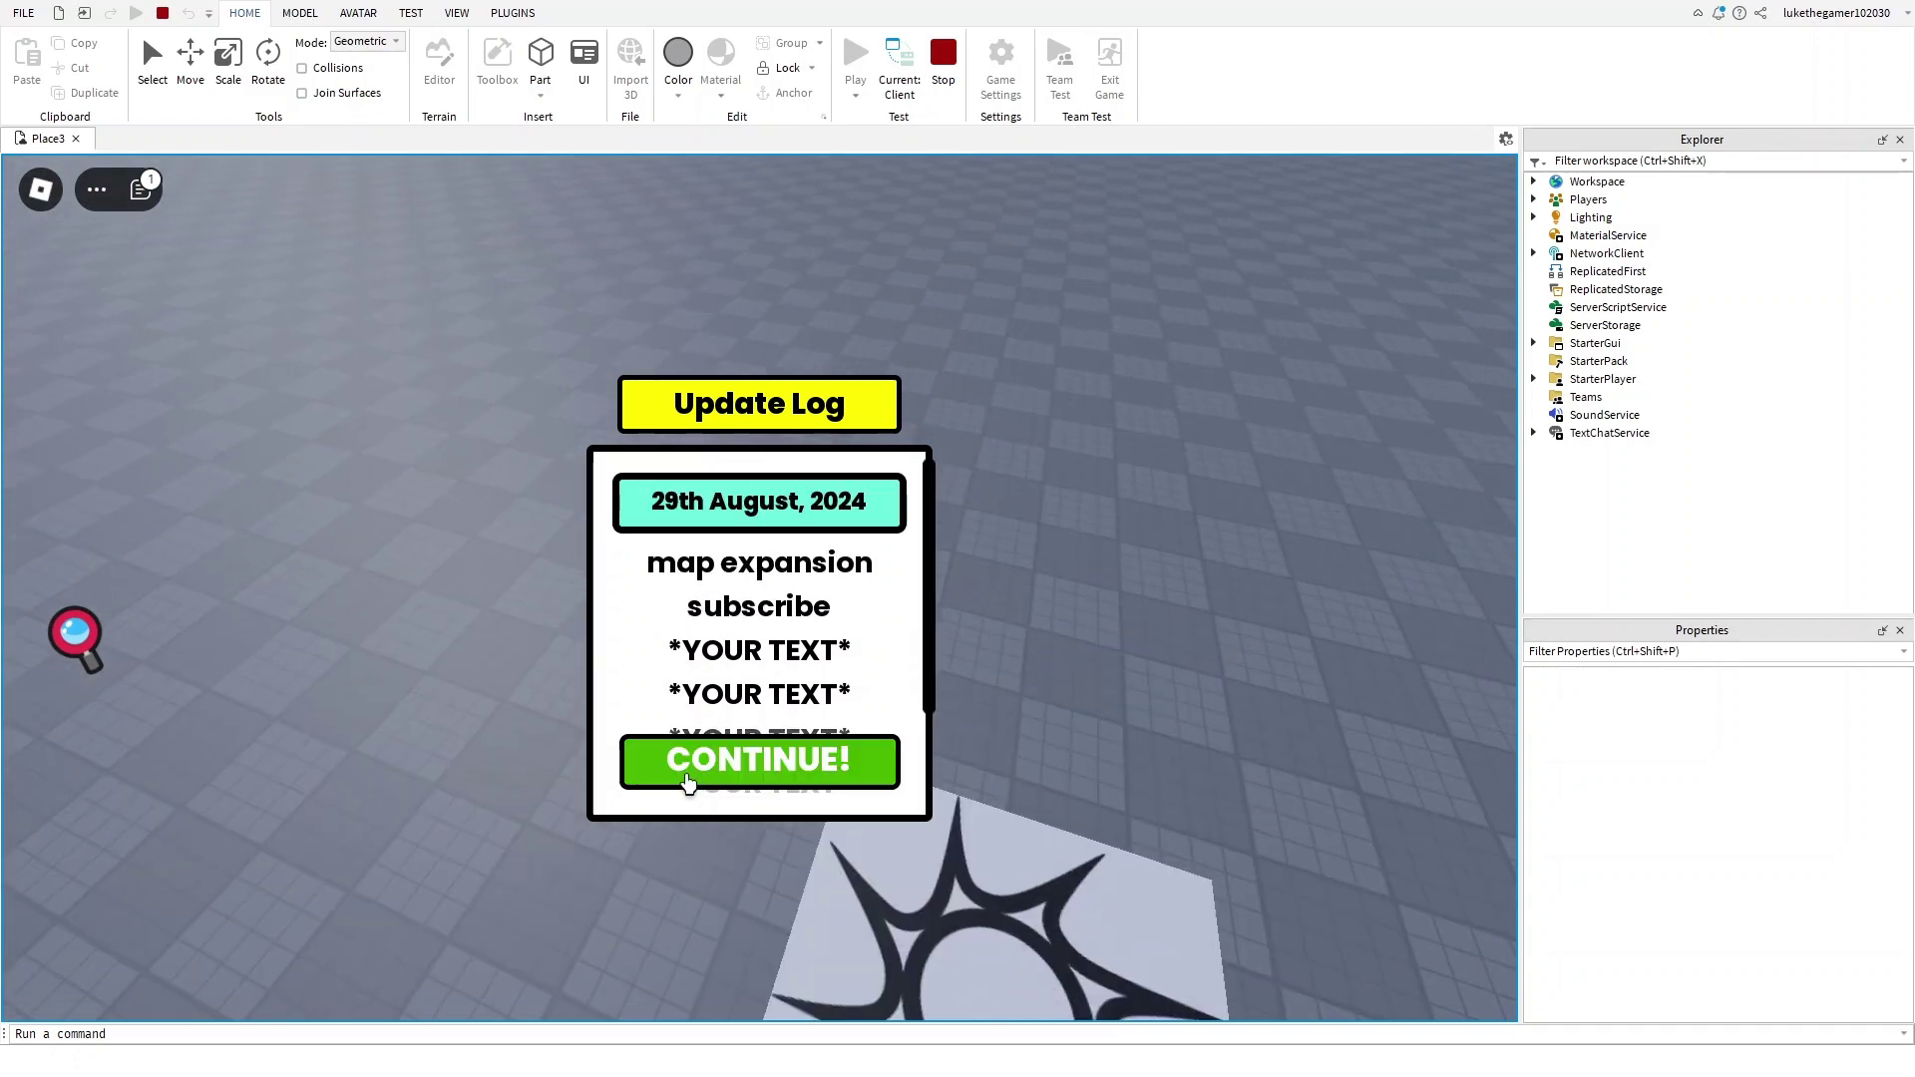
pyautogui.click(681, 780)
pyautogui.press('w')
# - Reopen the Update Log, look around, close it with CONTINUE, and walk across the floor
pyautogui.click(60, 634)
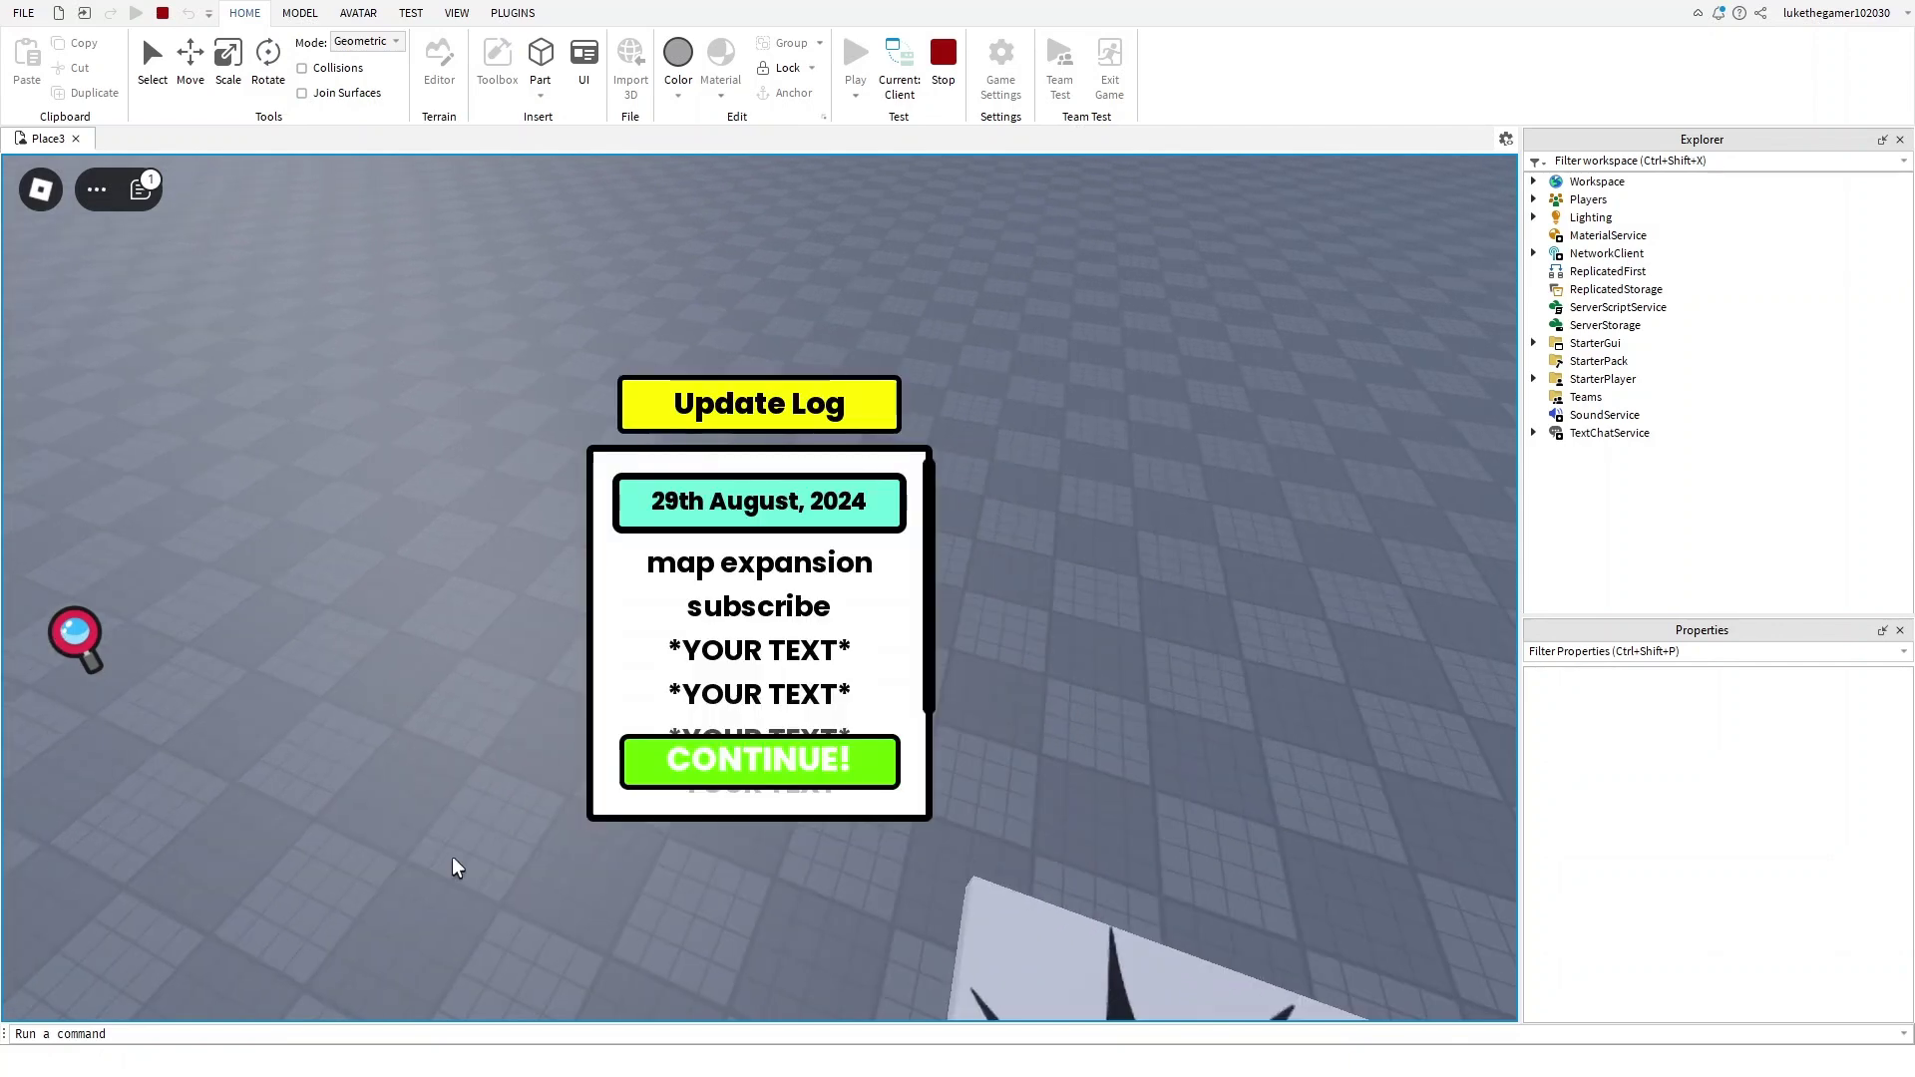
pyautogui.press('d')
pyautogui.moveTo(987, 890); pyautogui.dragTo(764, 758, button='right')
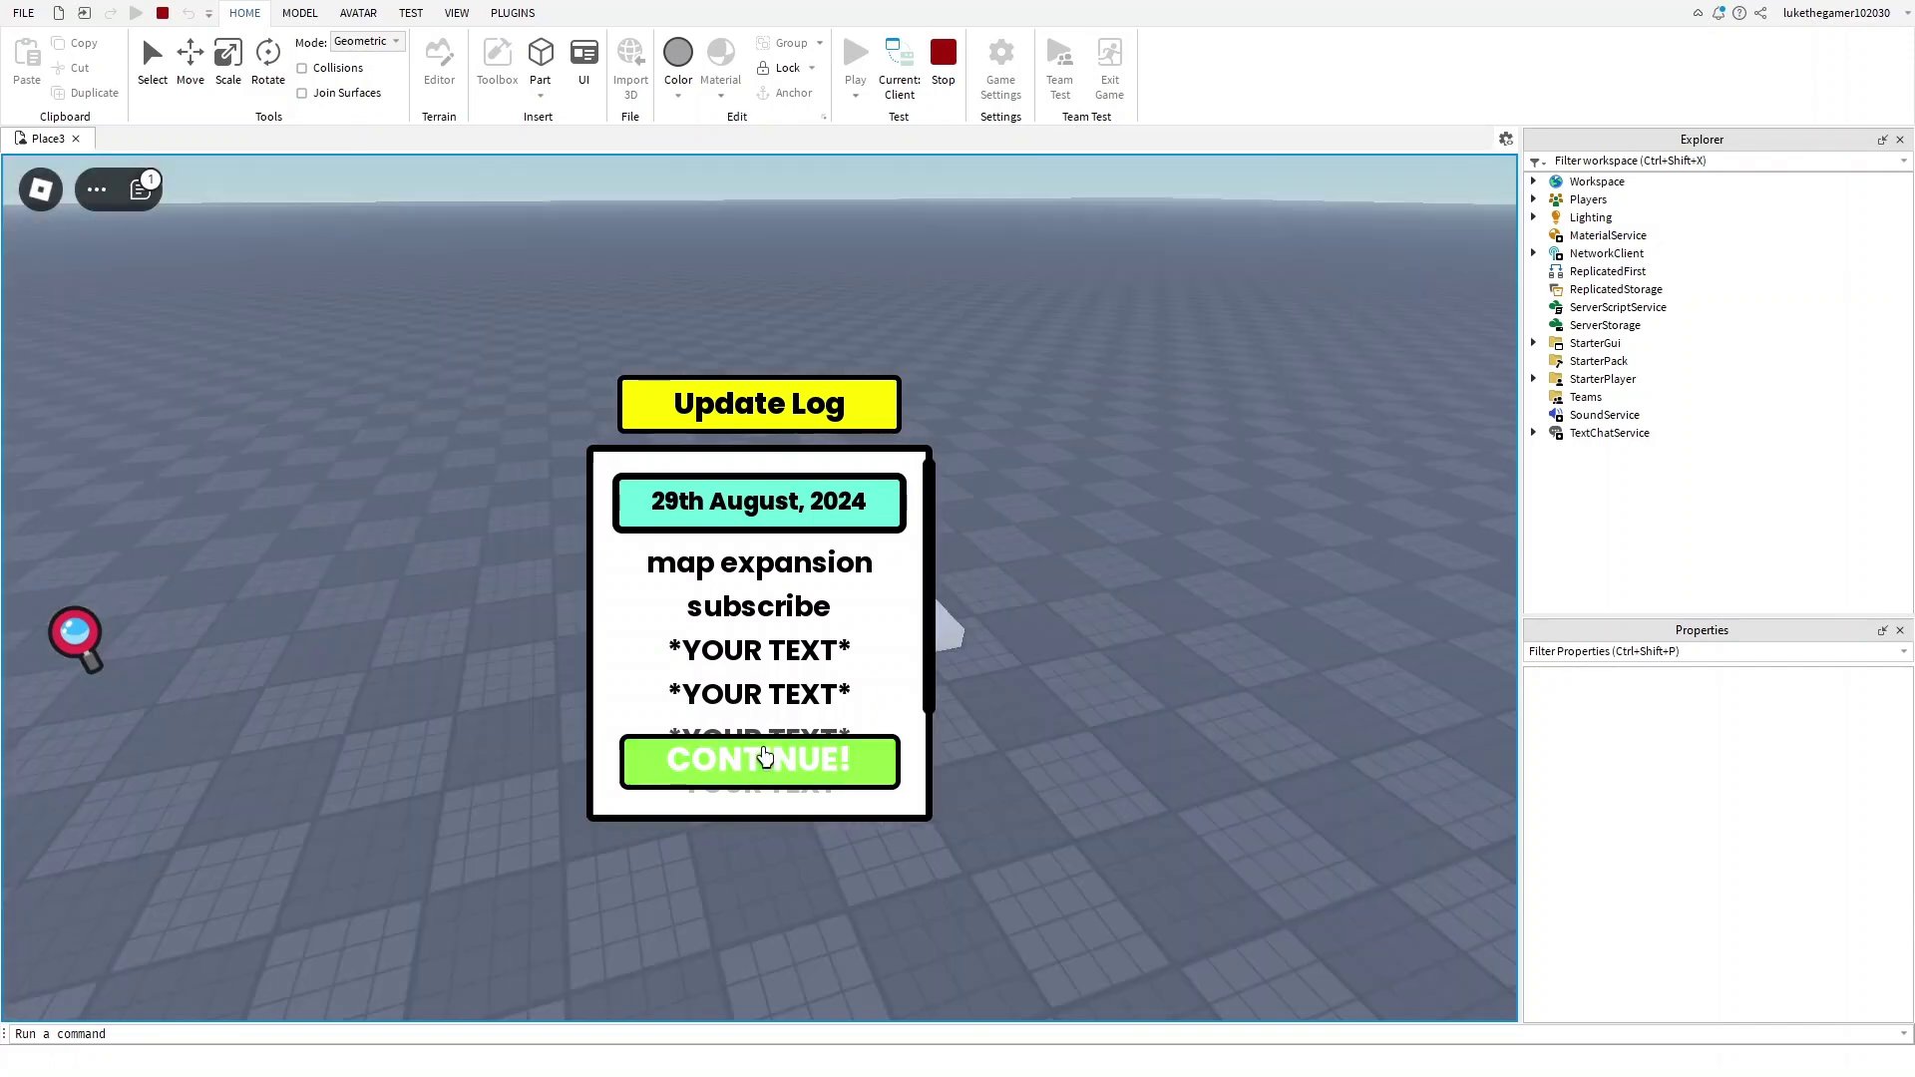
pyautogui.moveTo(763, 759); pyautogui.dragTo(763, 726, button='right')
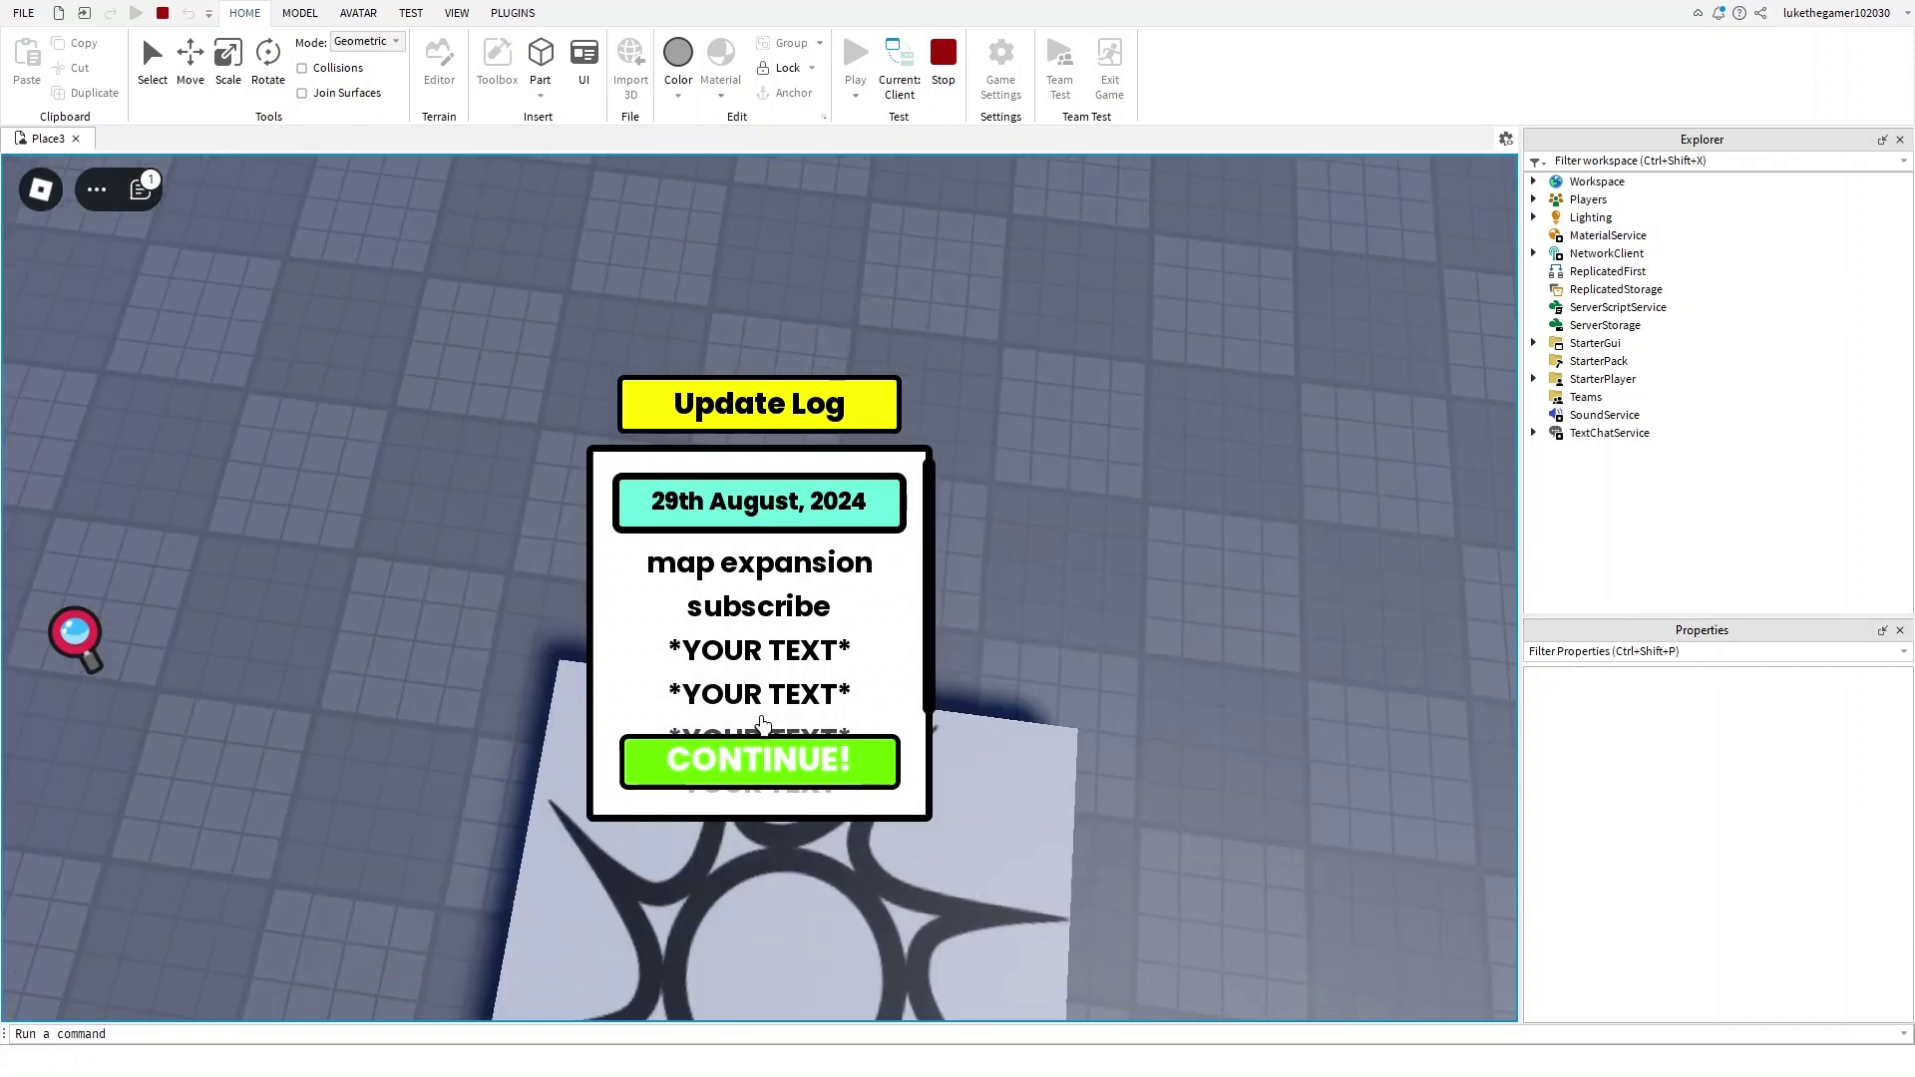
pyautogui.scroll(-3, 763, 725)
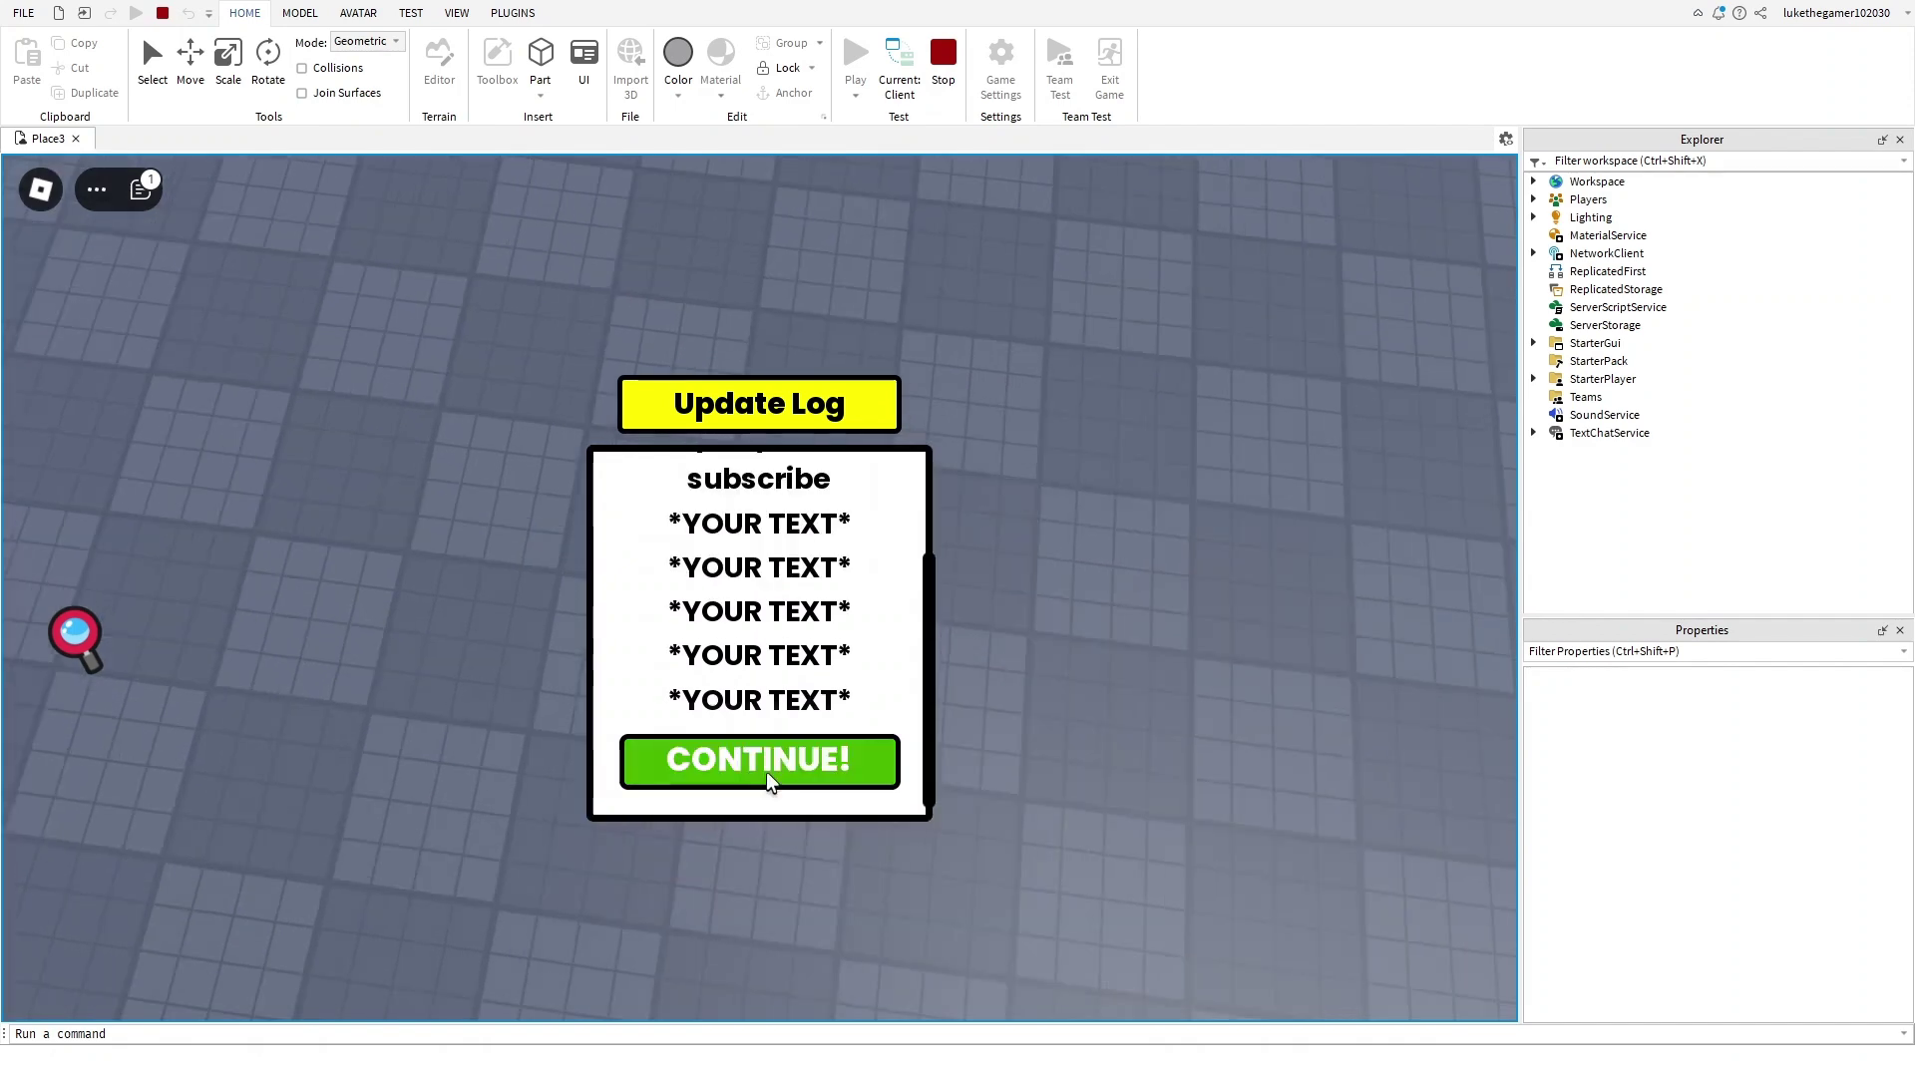
pyautogui.moveTo(768, 786); pyautogui.dragTo(931, 727, button='right')
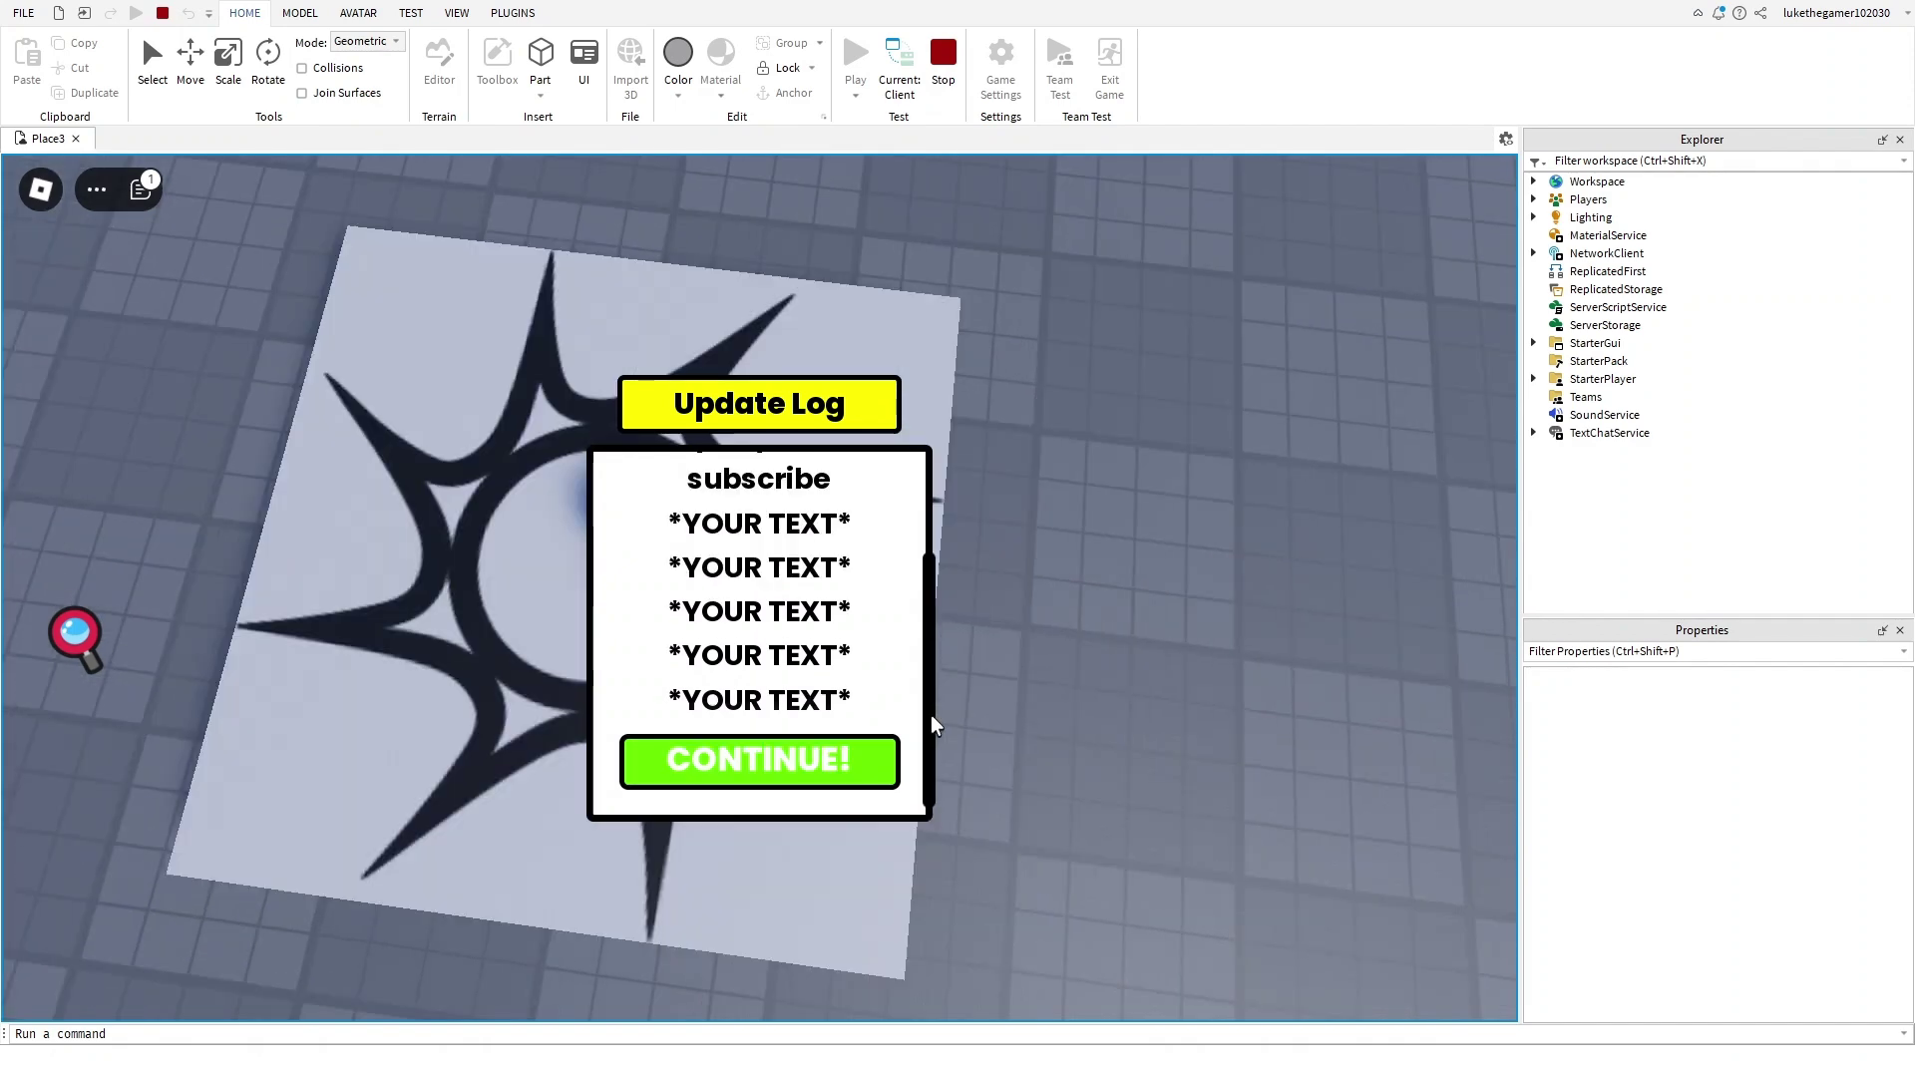
pyautogui.moveTo(928, 727); pyautogui.dragTo(777, 760, button='right')
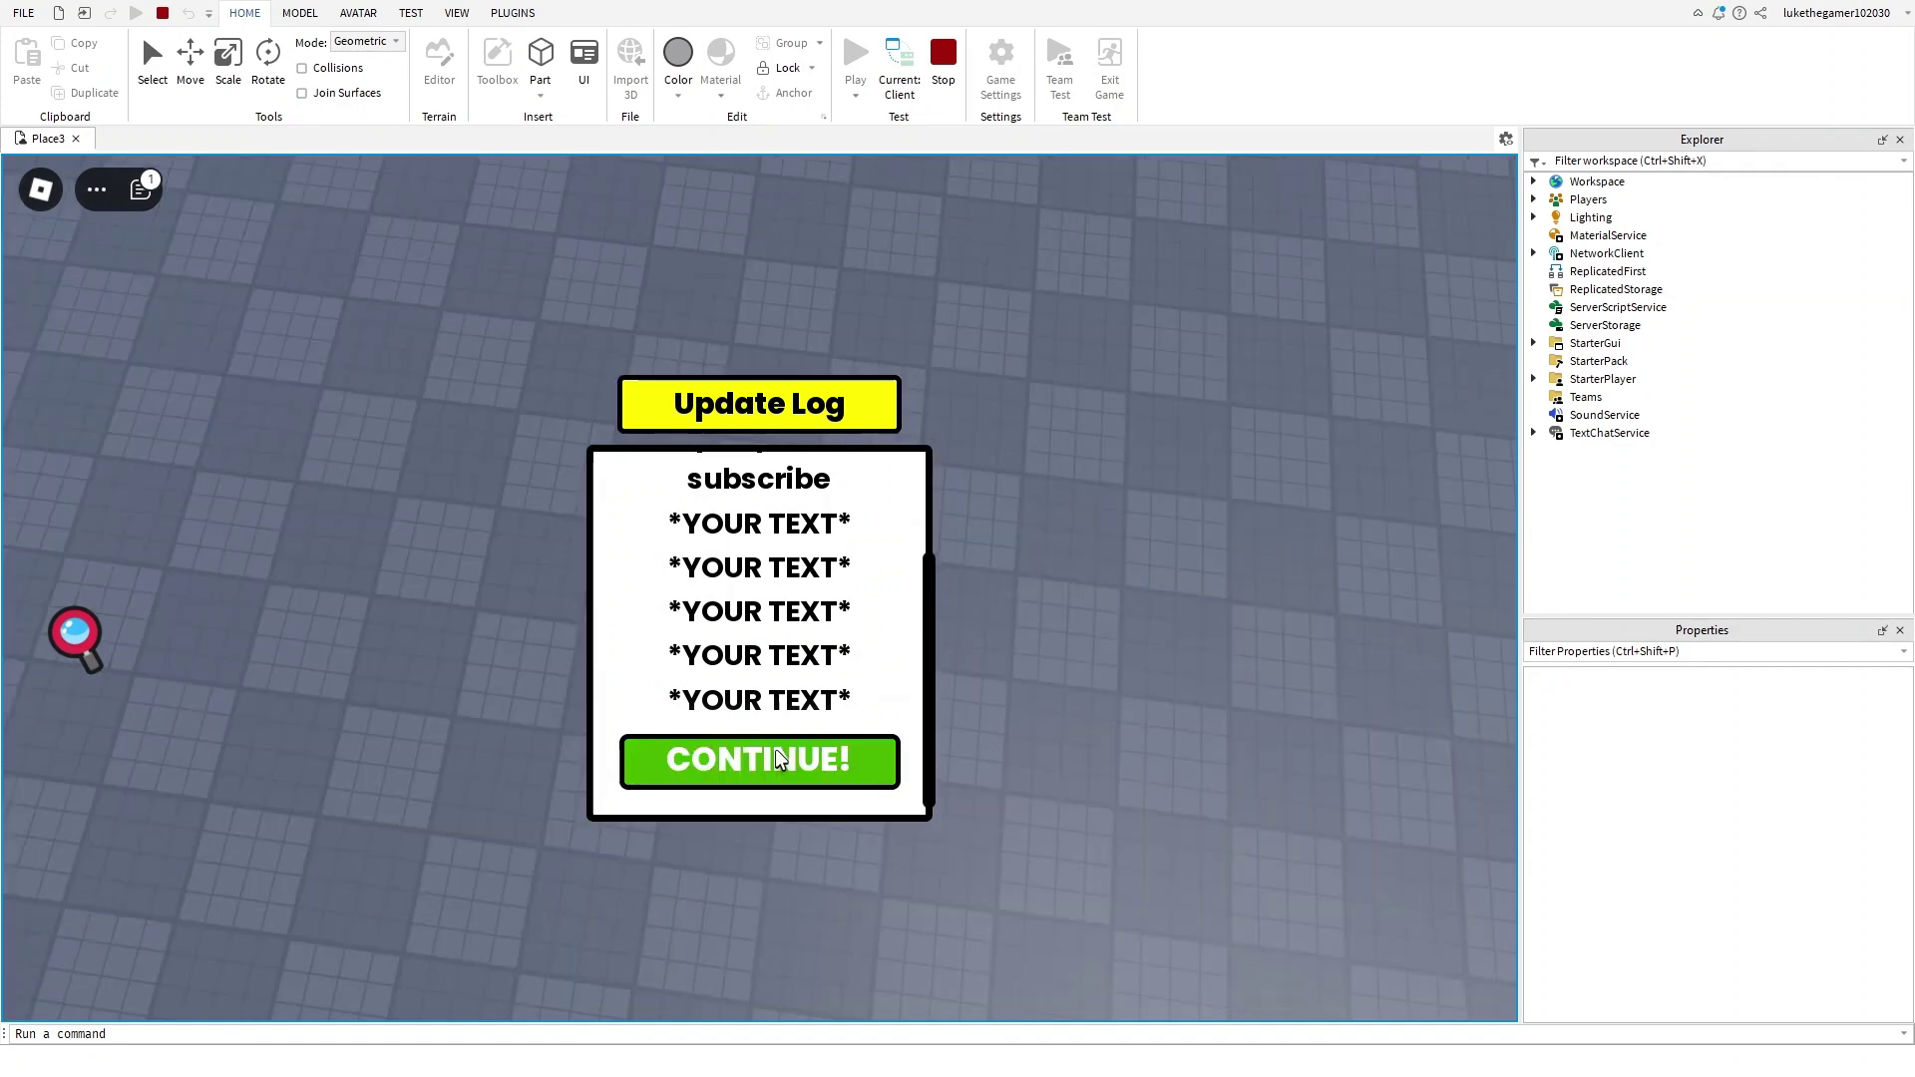
pyautogui.click(779, 761)
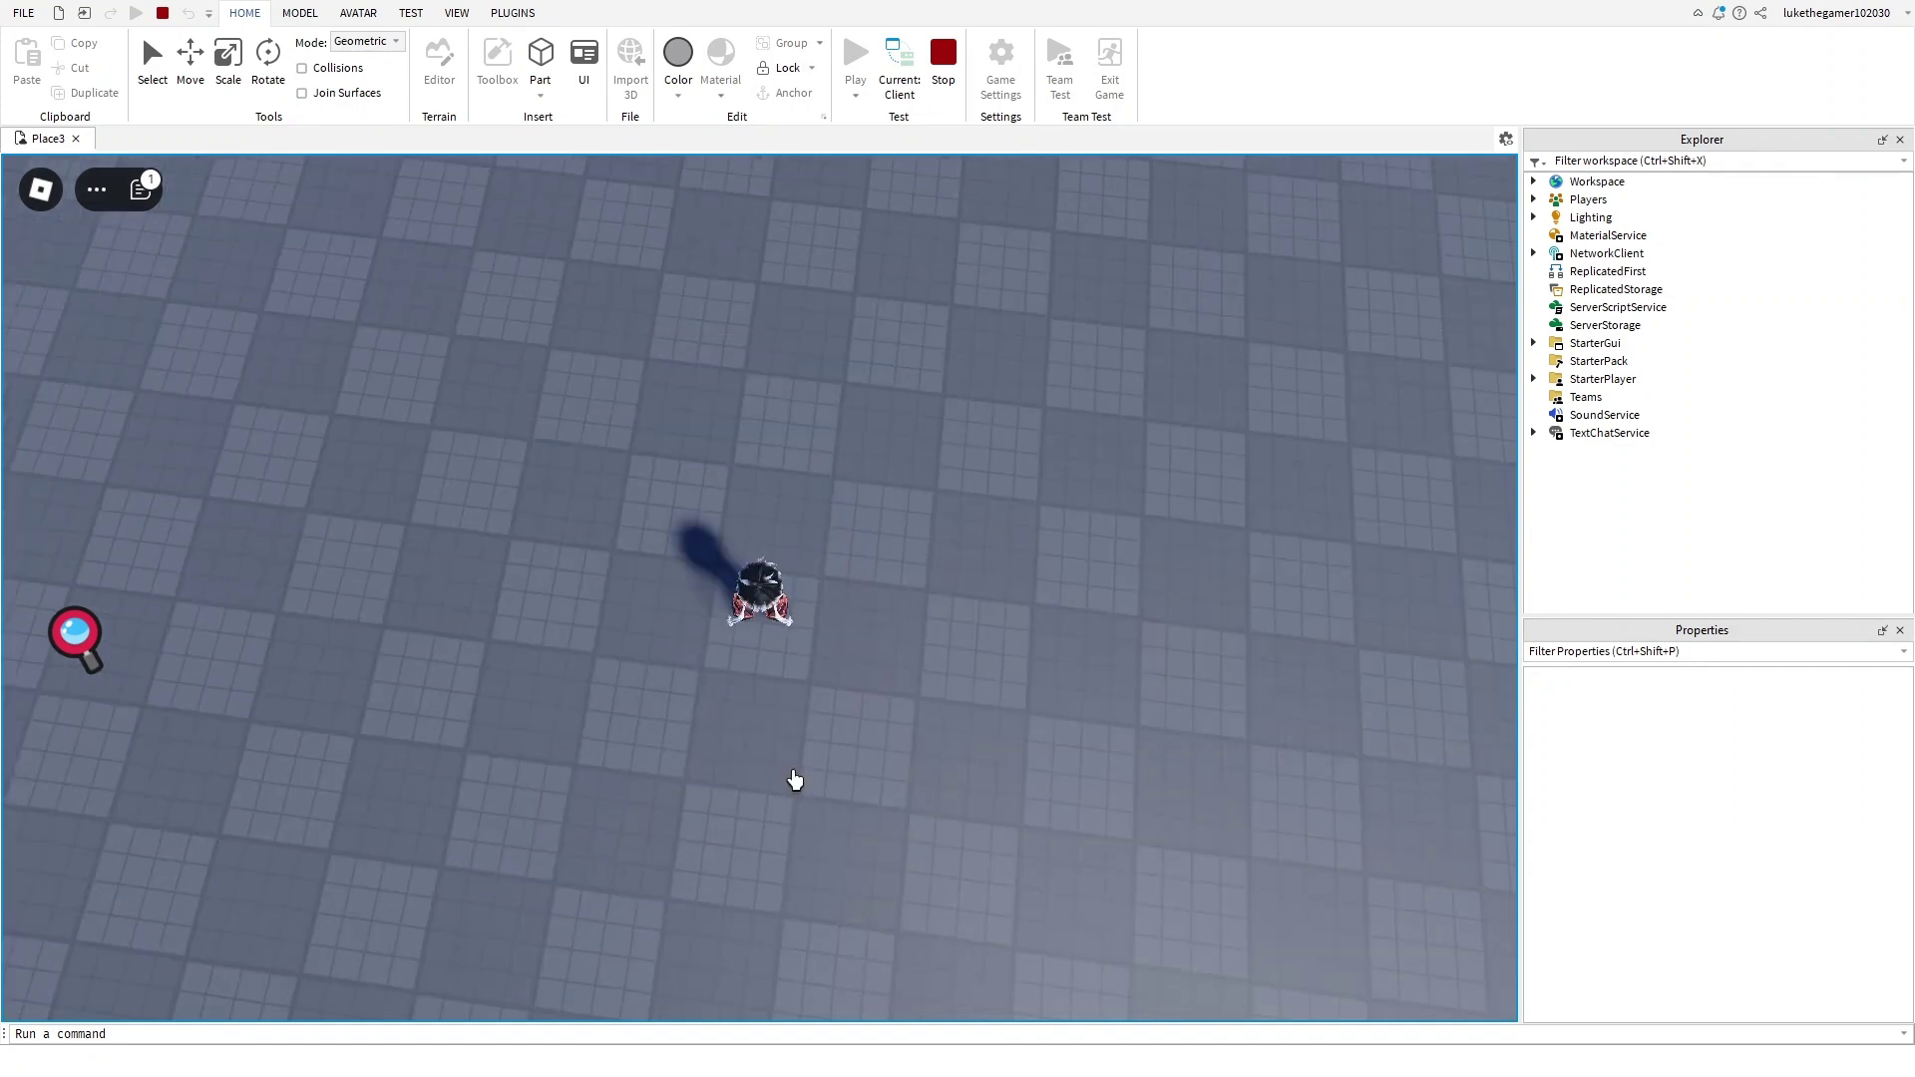
pyautogui.press('w')
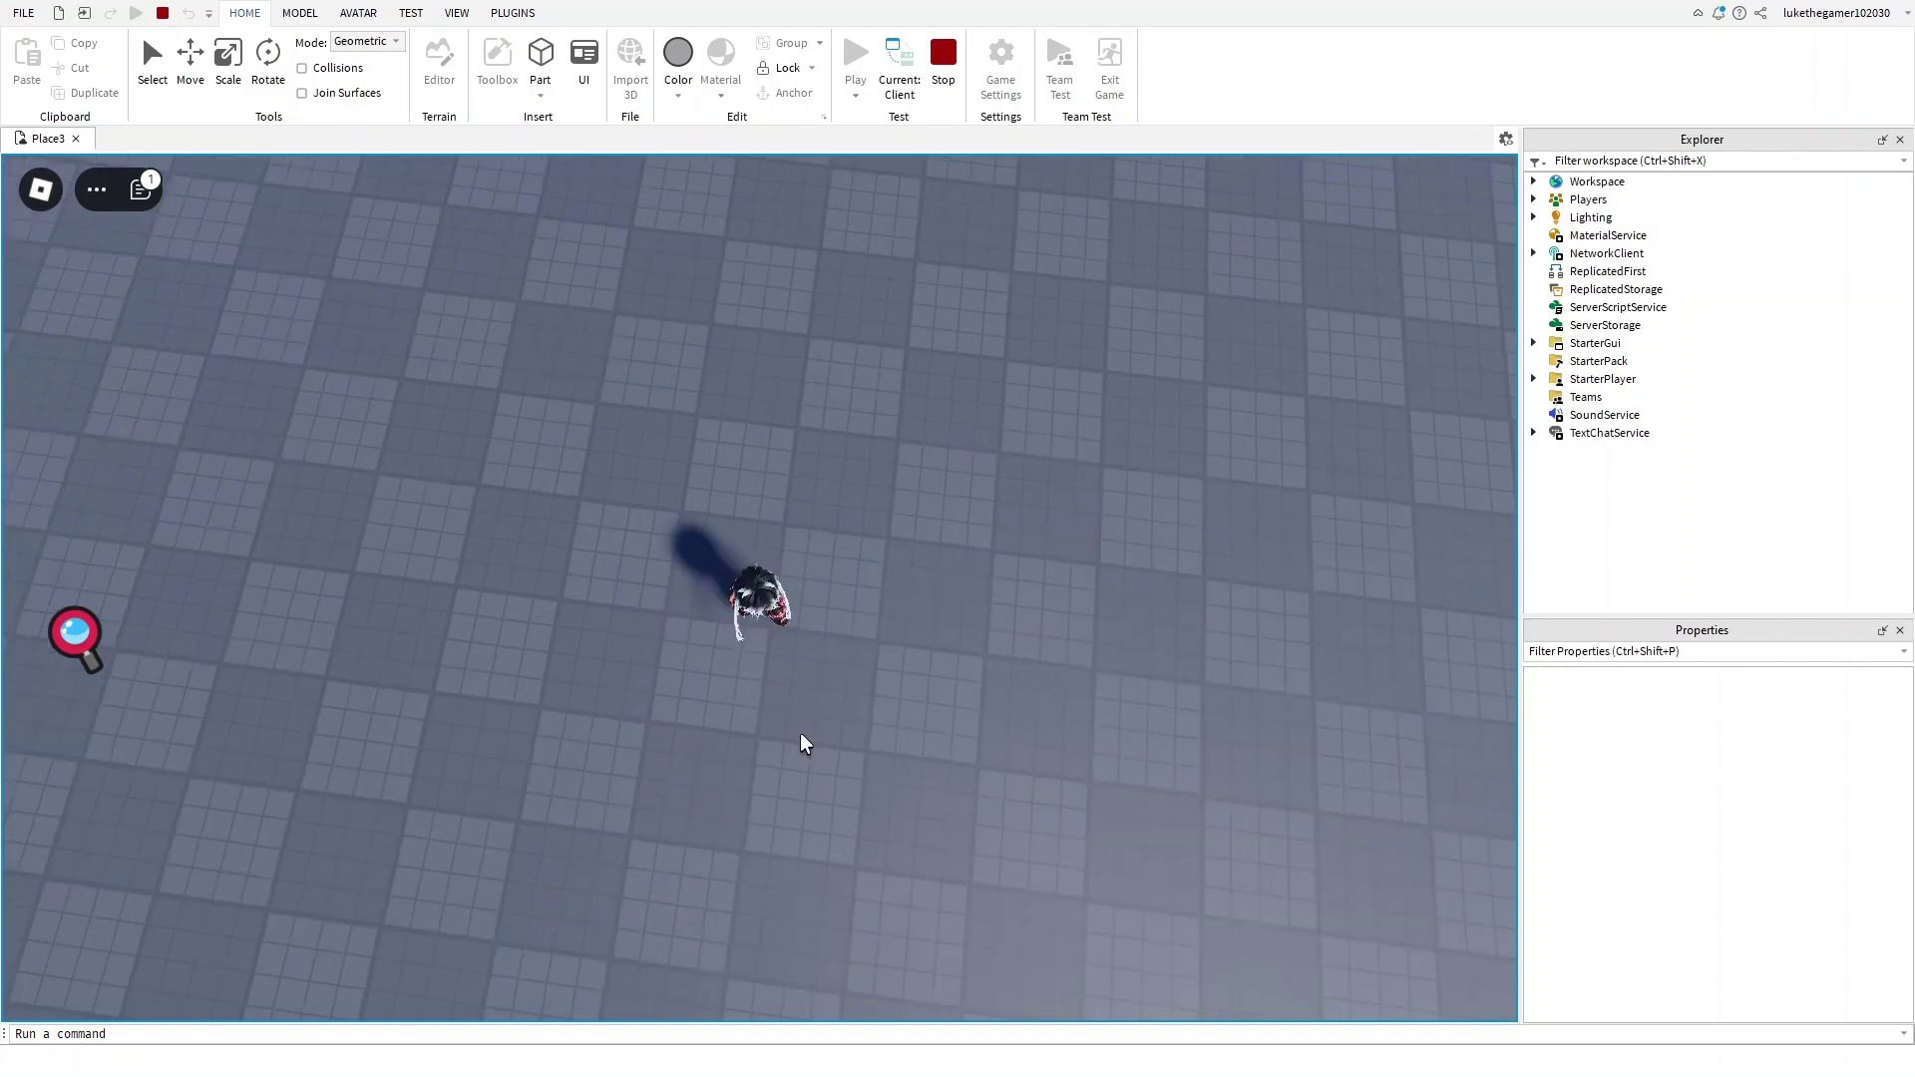